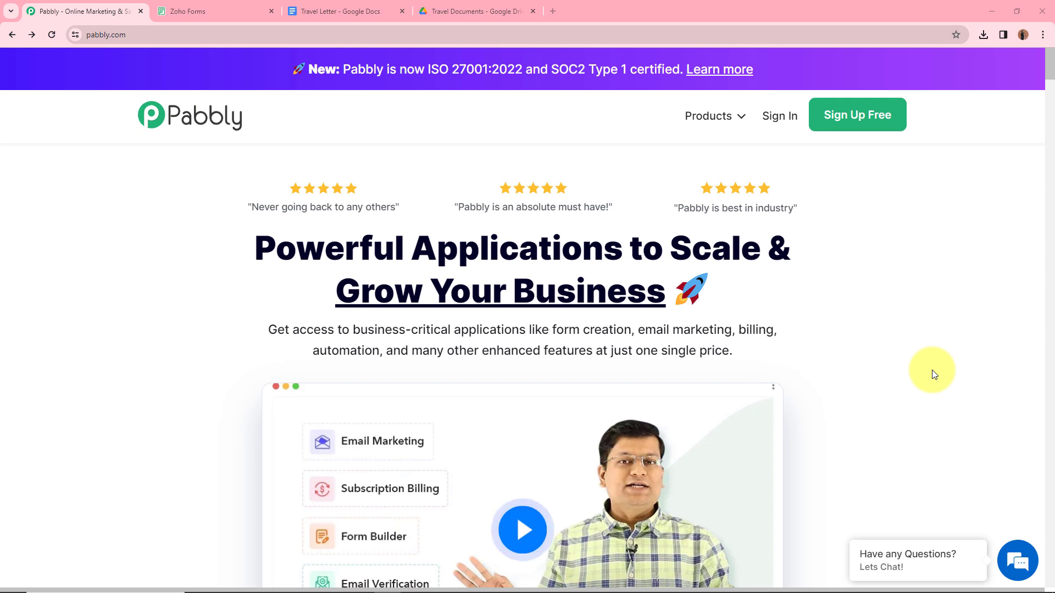
# Step: Switch to the Zoho Forms builder showing the KK Travelers Form
pyautogui.click(187, 12)
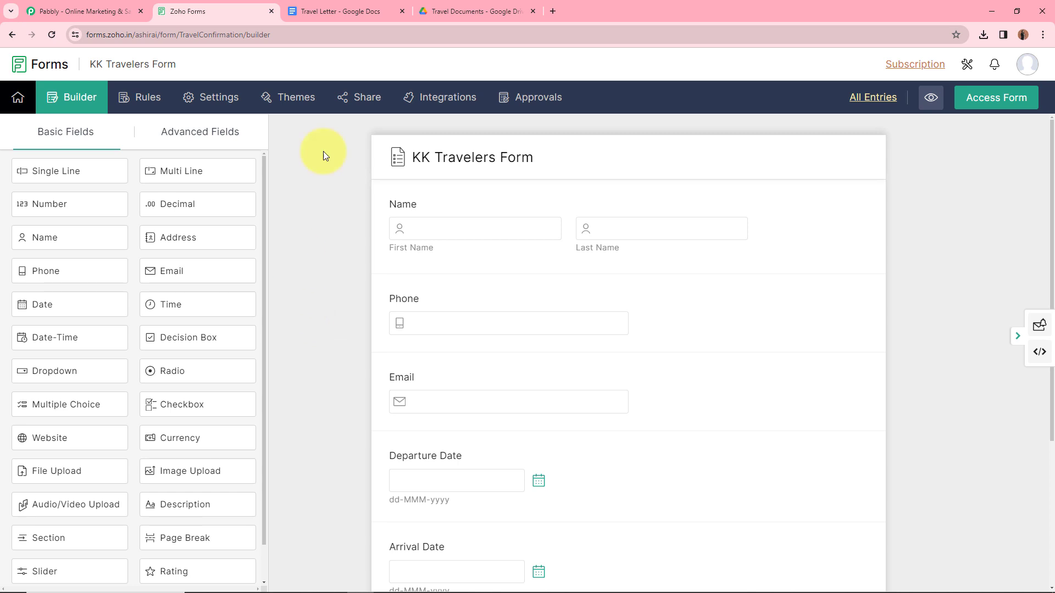
# Step: Switch to the Travel Letter template document in Google Docs
pyautogui.click(329, 11)
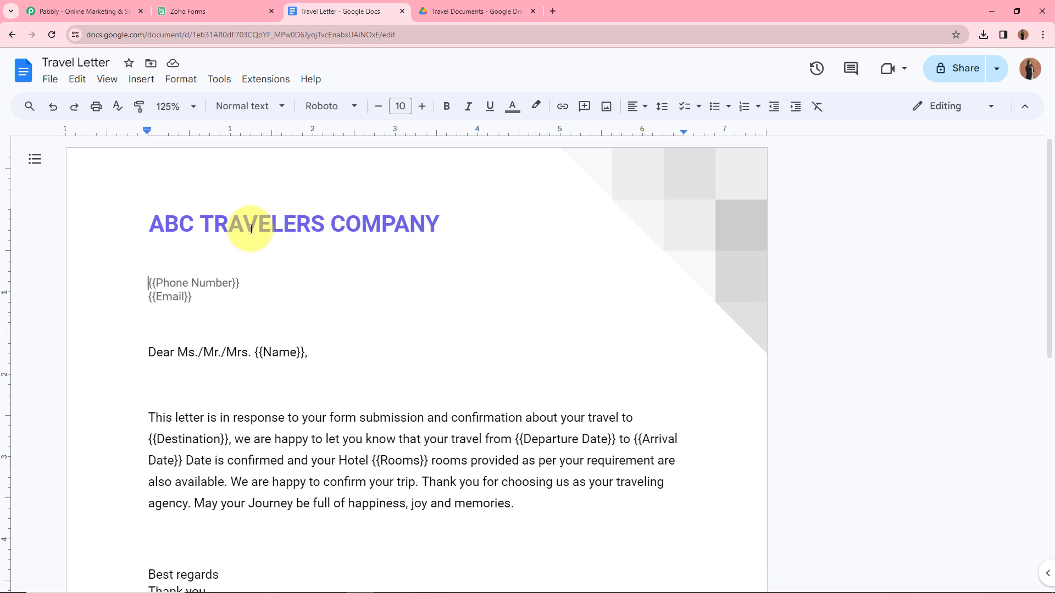
# Step: Return to the Pabbly homepage tab
pyautogui.click(83, 11)
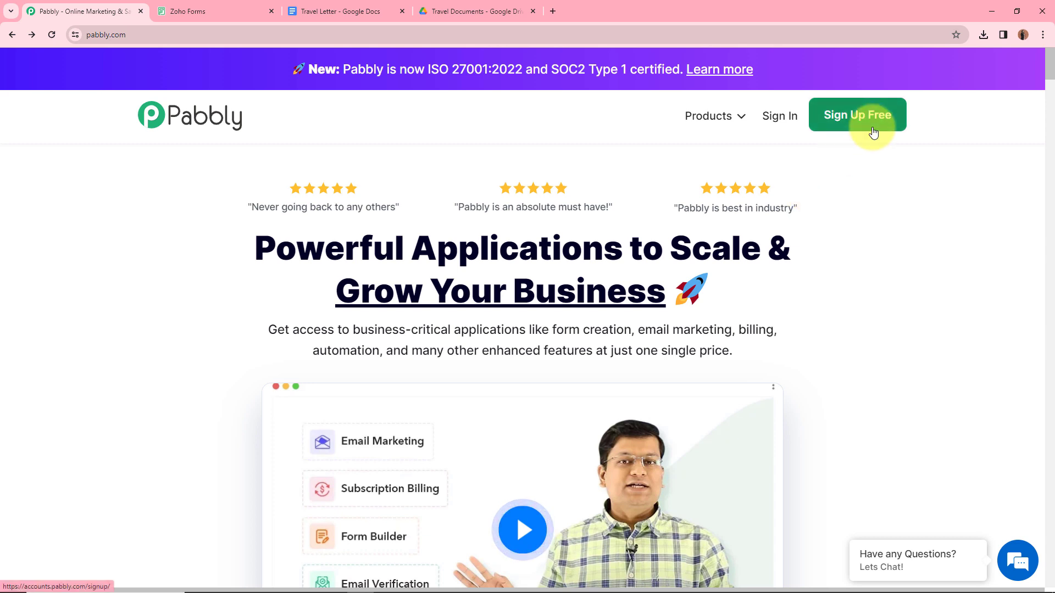
# Step: Sign in, open Pabbly Connect from the apps list, and start a new workflow
pyautogui.click(775, 117)
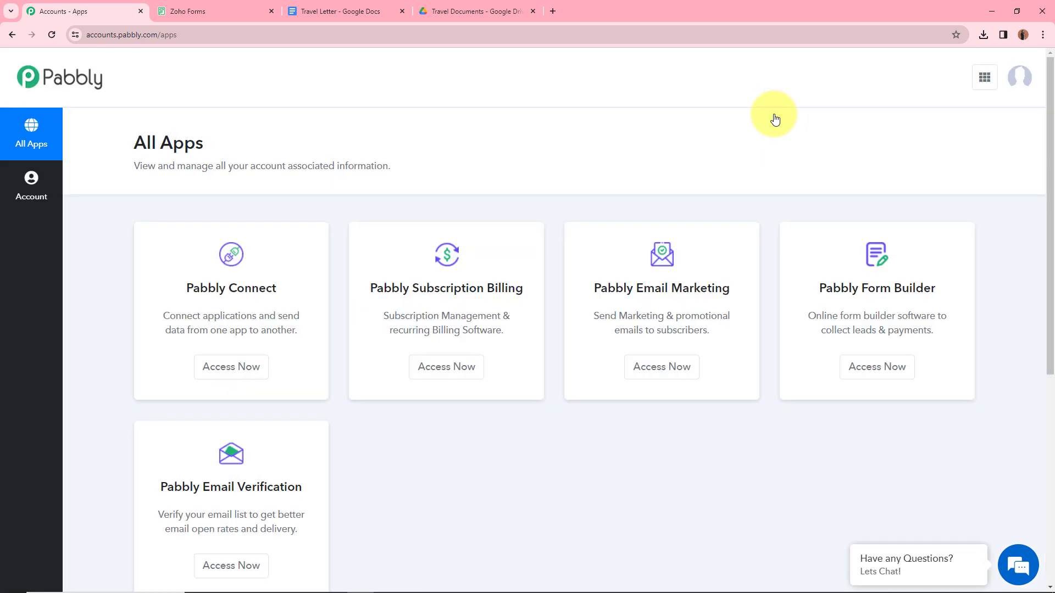
pyautogui.click(253, 367)
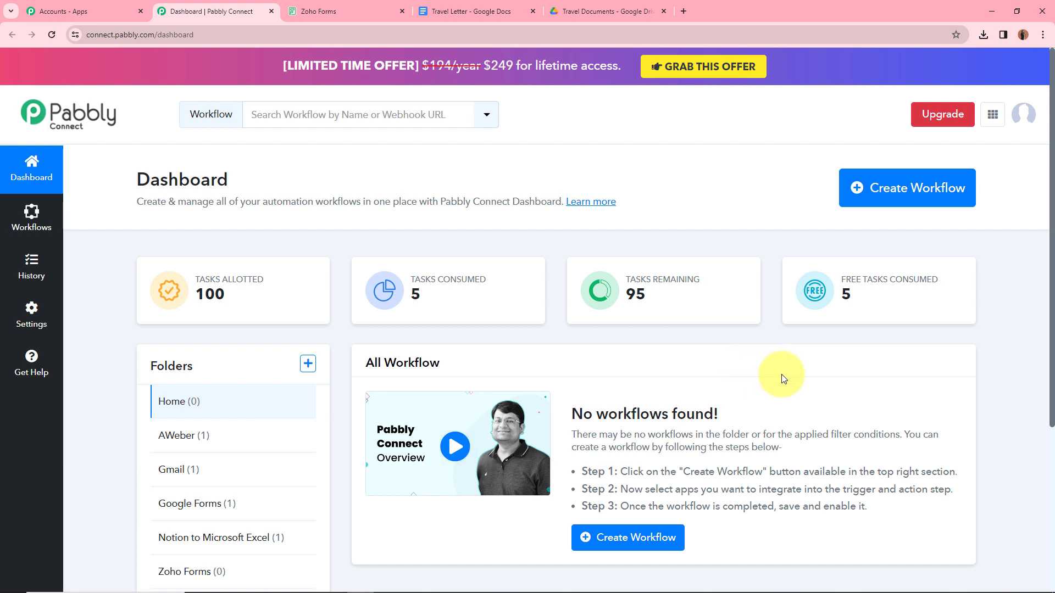
pyautogui.click(908, 194)
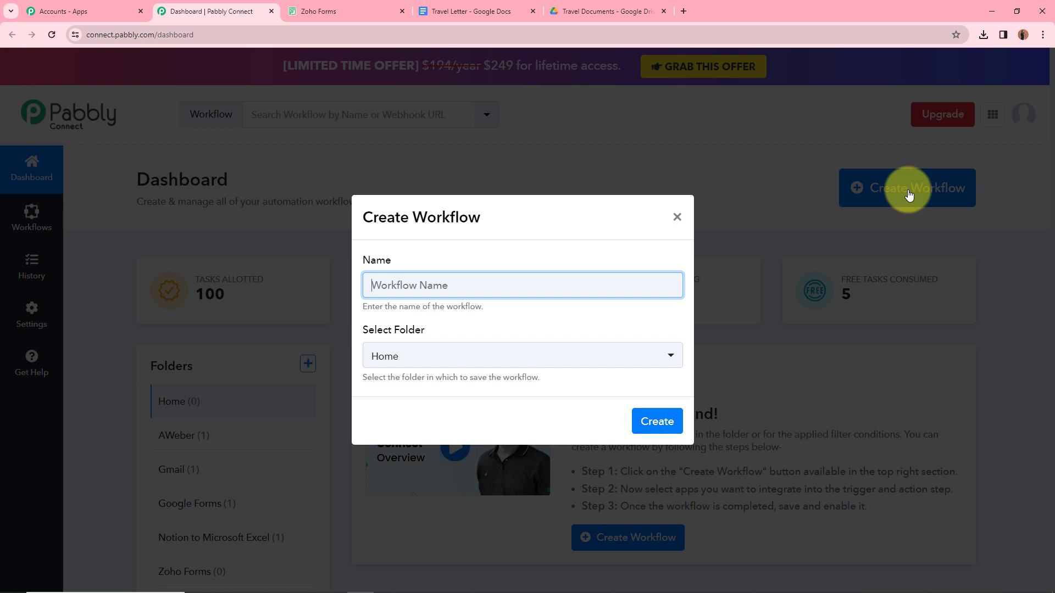
# Step: Name the workflow 'Google Docs from Zoho Forms Submission', file it in the Zoho Forms folder, and create it
pyautogui.write('Google Docs from Zoho Forms Submission')
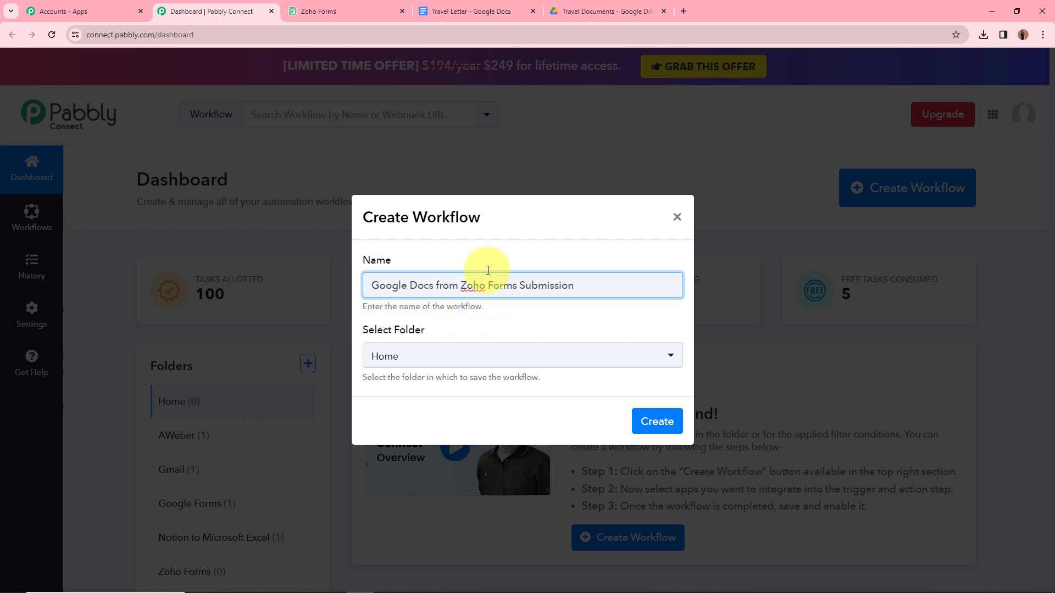
pyautogui.click(473, 362)
pyautogui.click(472, 363)
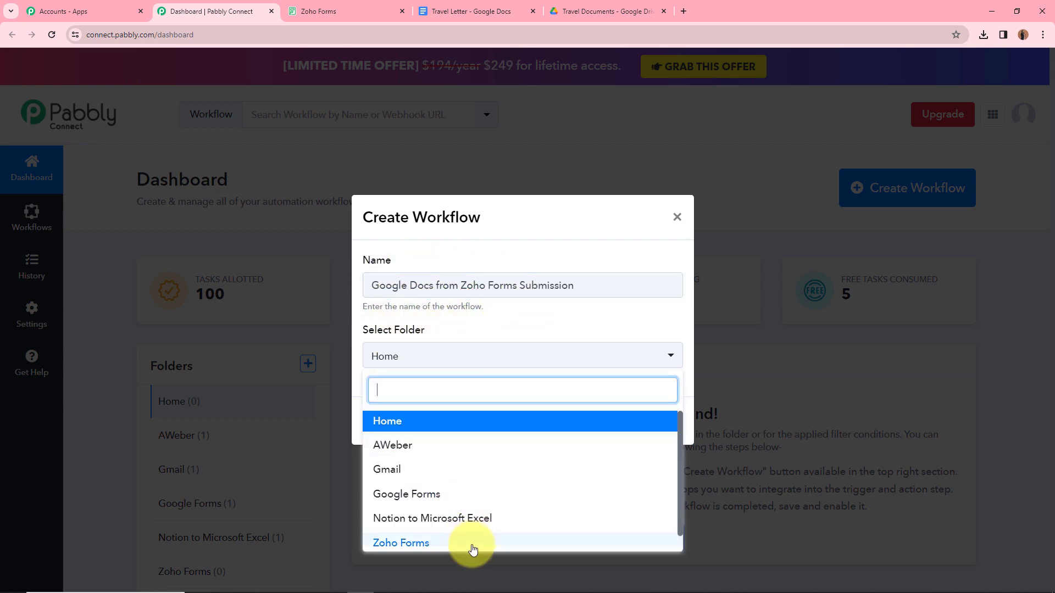
pyautogui.click(470, 543)
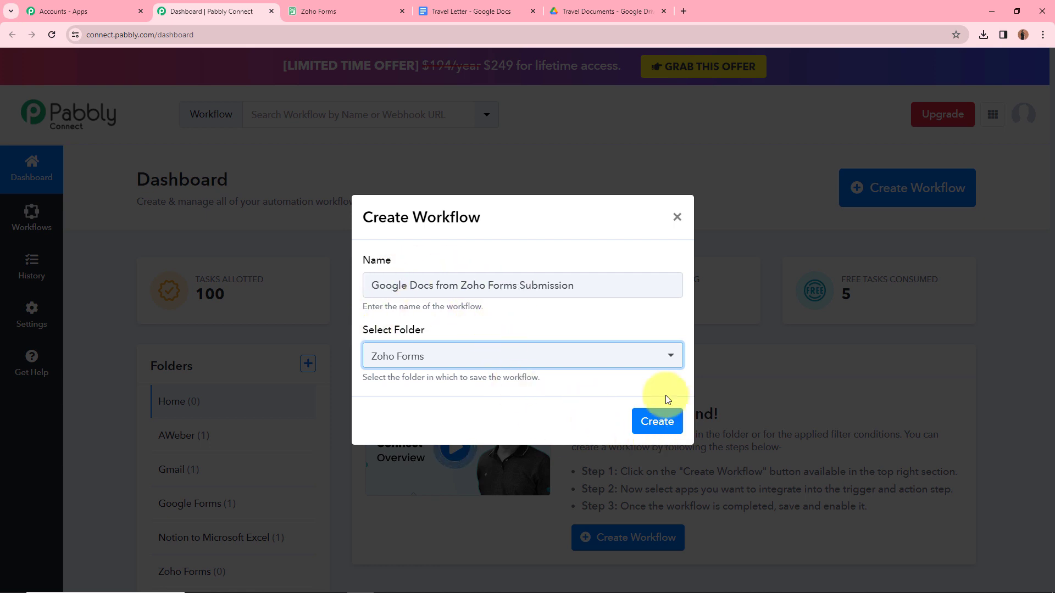
pyautogui.click(658, 423)
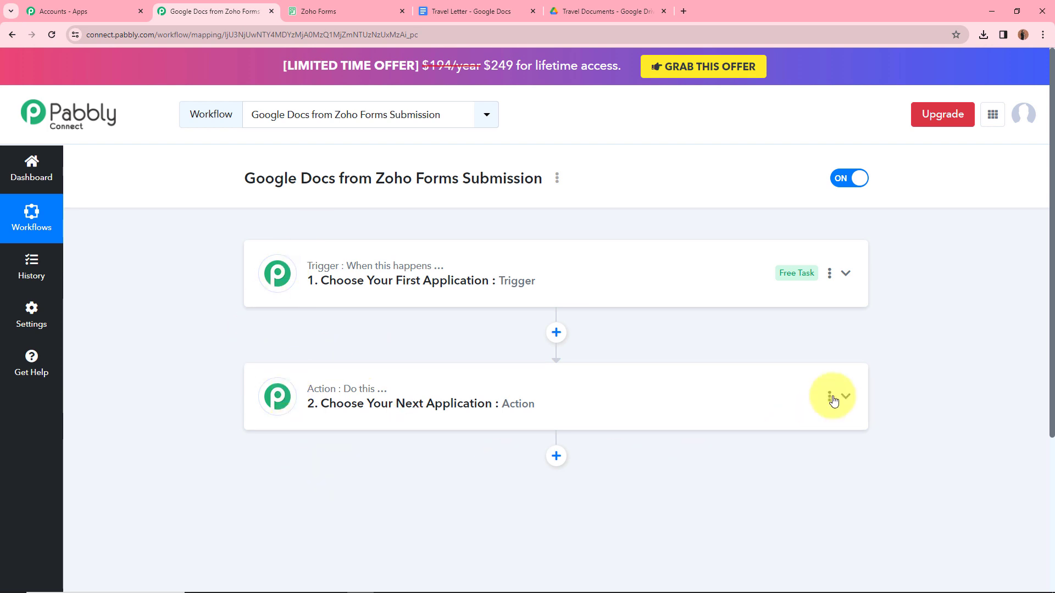
# Step: Set the trigger app to Zoho Forms with the New Form Submitted event
pyautogui.click(846, 272)
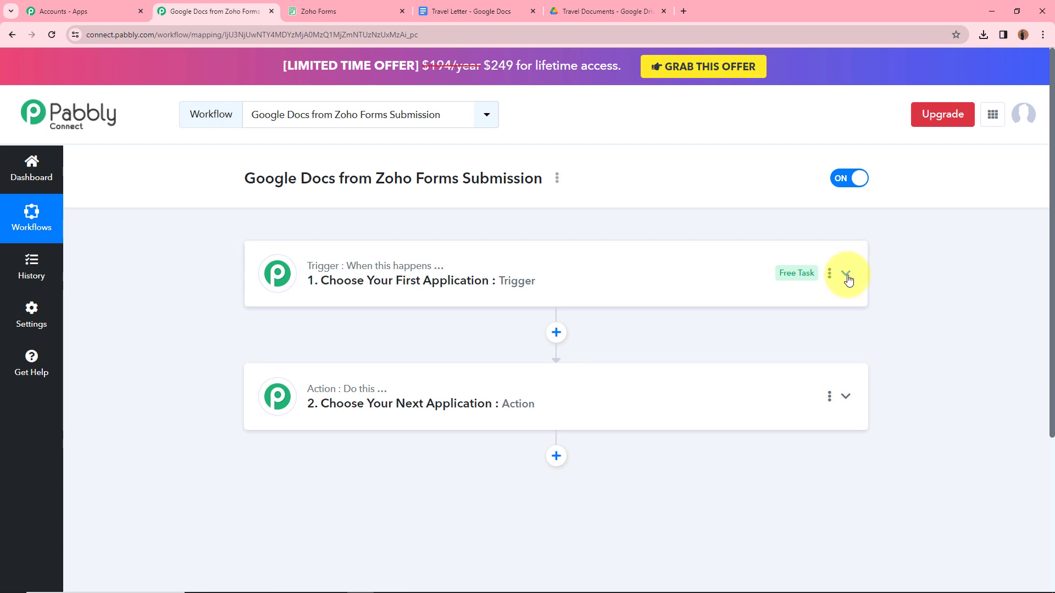
pyautogui.click(461, 350)
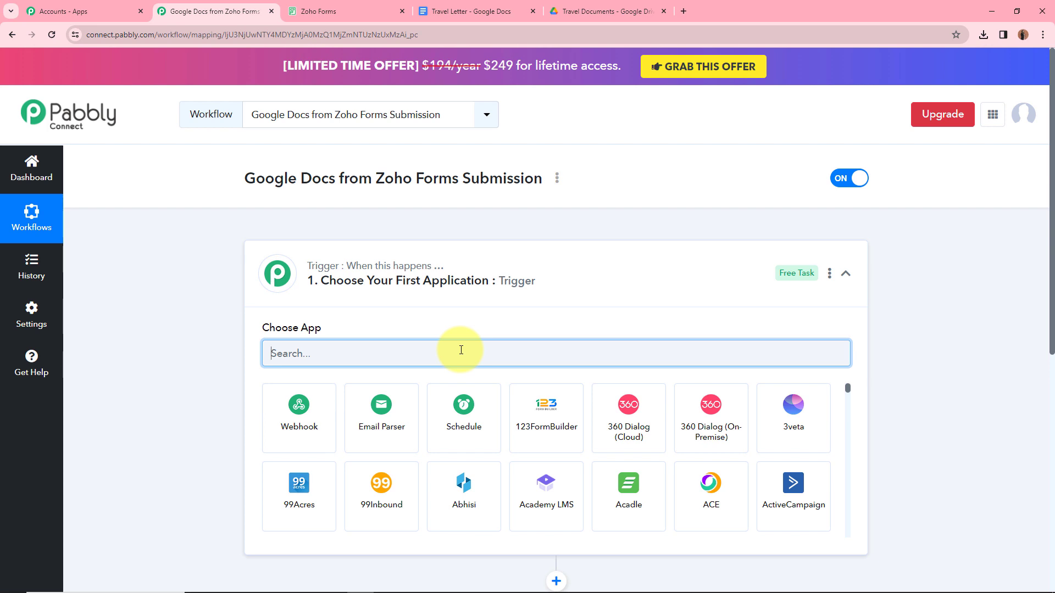
pyautogui.write('Zoho')
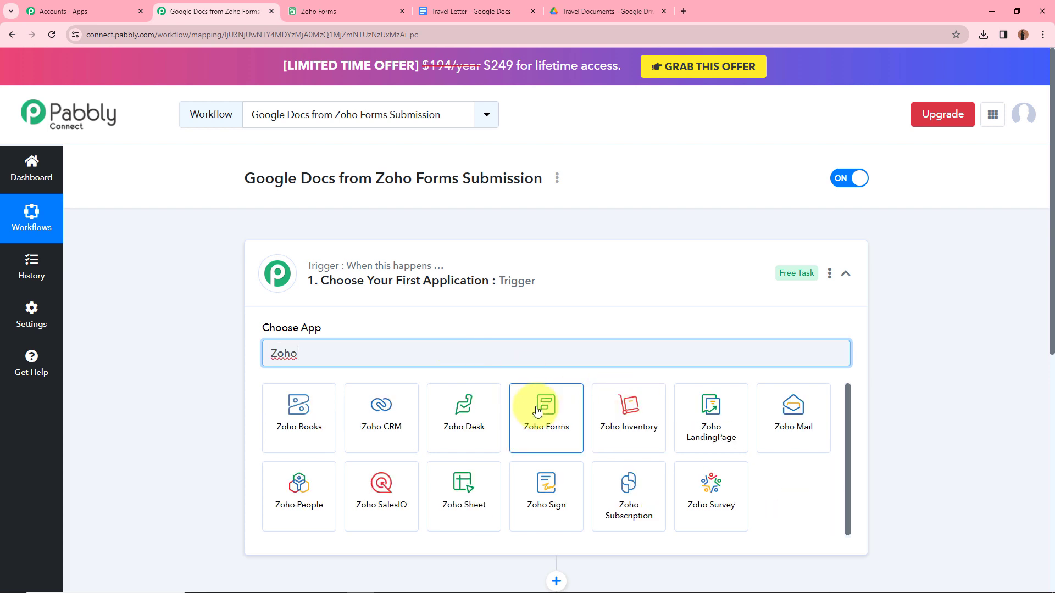
pyautogui.click(537, 411)
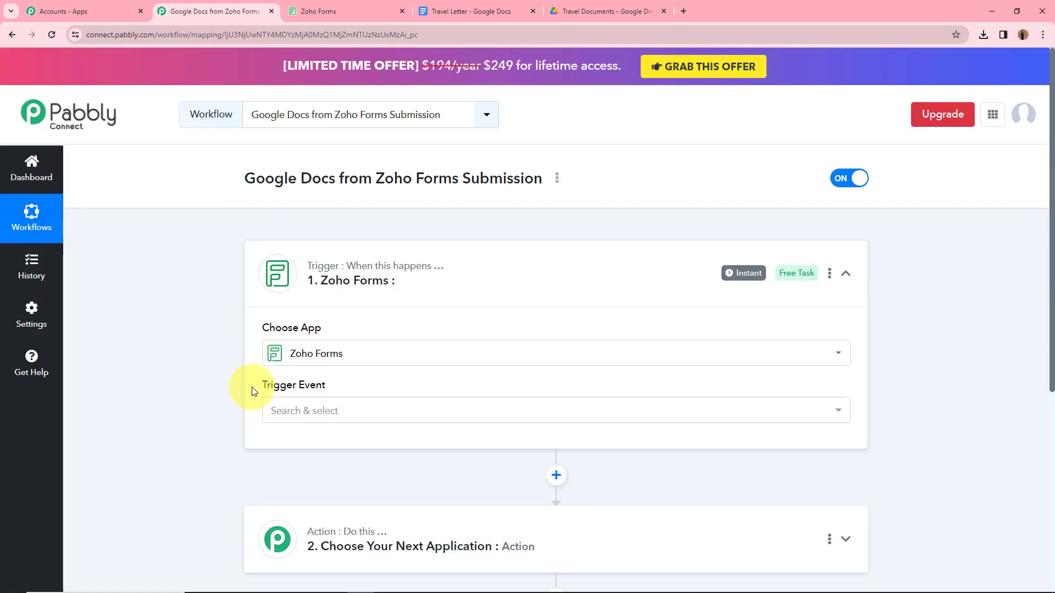
pyautogui.click(313, 408)
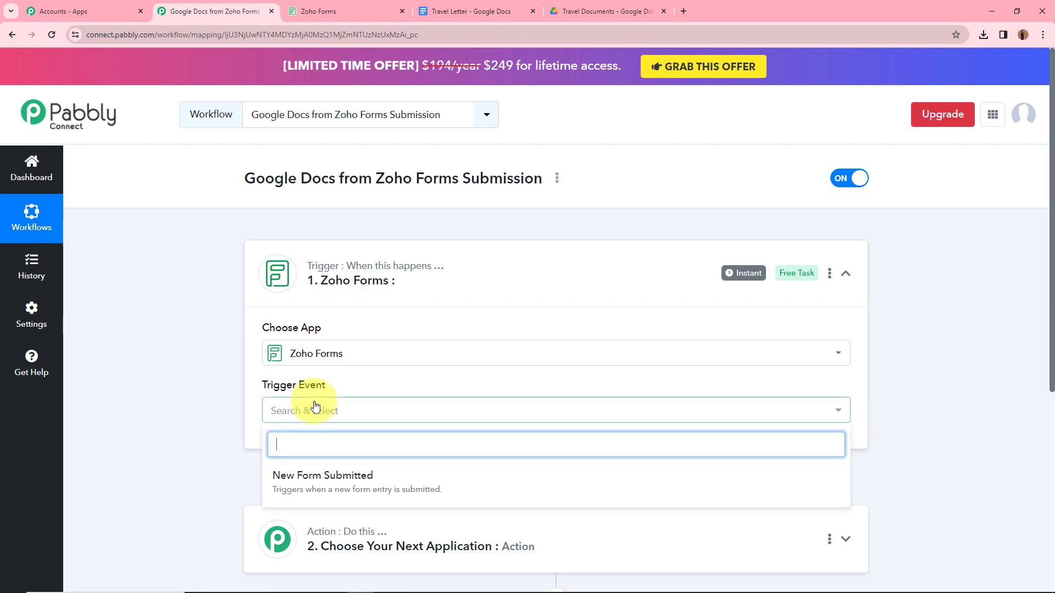
pyautogui.click(330, 477)
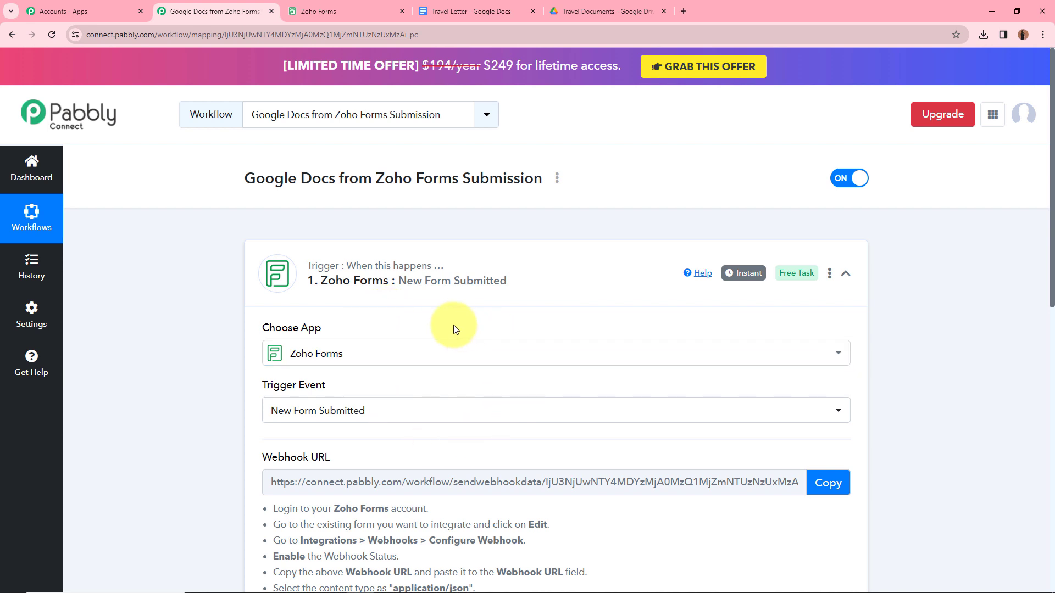
# Step: Read through the trigger's webhook setup instructions below the generated URL
pyautogui.scroll(-3, 455, 325)
pyautogui.moveTo(293, 293)
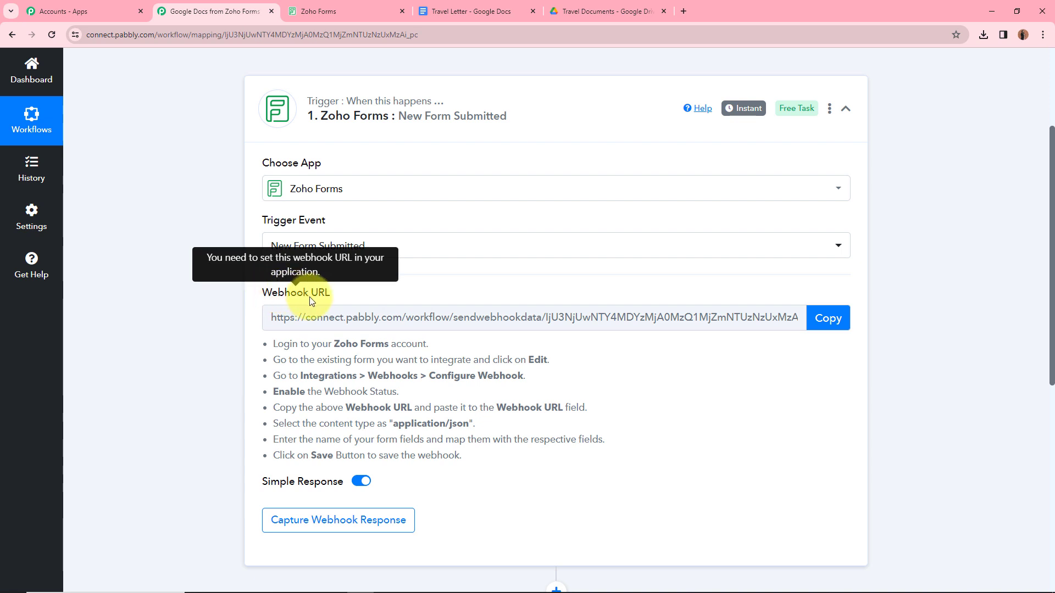
pyautogui.moveTo(263, 346); pyautogui.dragTo(491, 458)
pyautogui.click(493, 458)
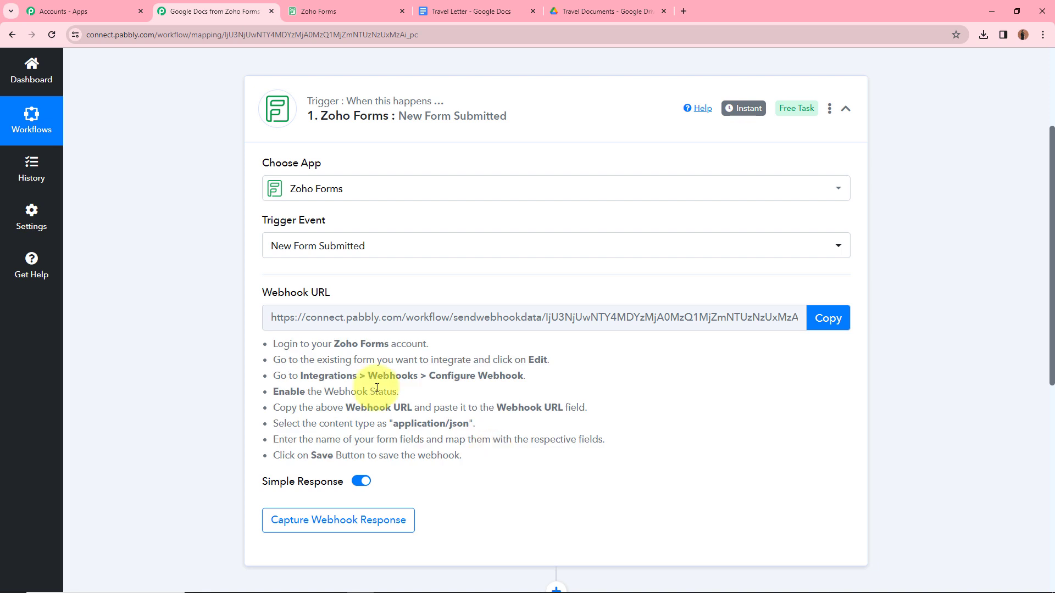
# Step: In Zoho Forms, go to Integrations > Webhooks and start a new webhook configuration
pyautogui.click(329, 13)
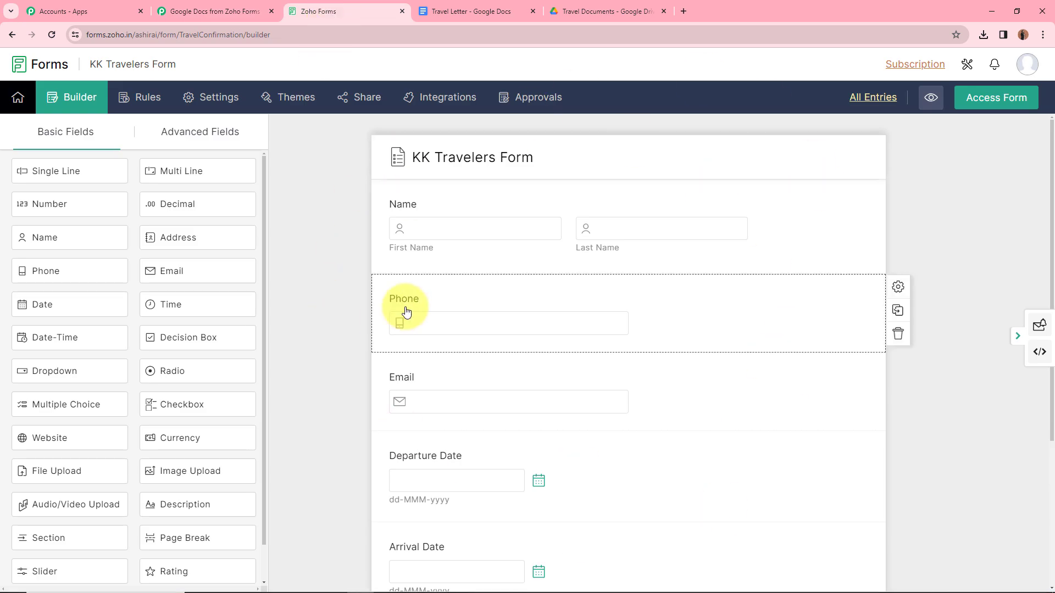
pyautogui.scroll(-4, 327, 339)
pyautogui.scroll(3, 327, 341)
pyautogui.scroll(1, 327, 340)
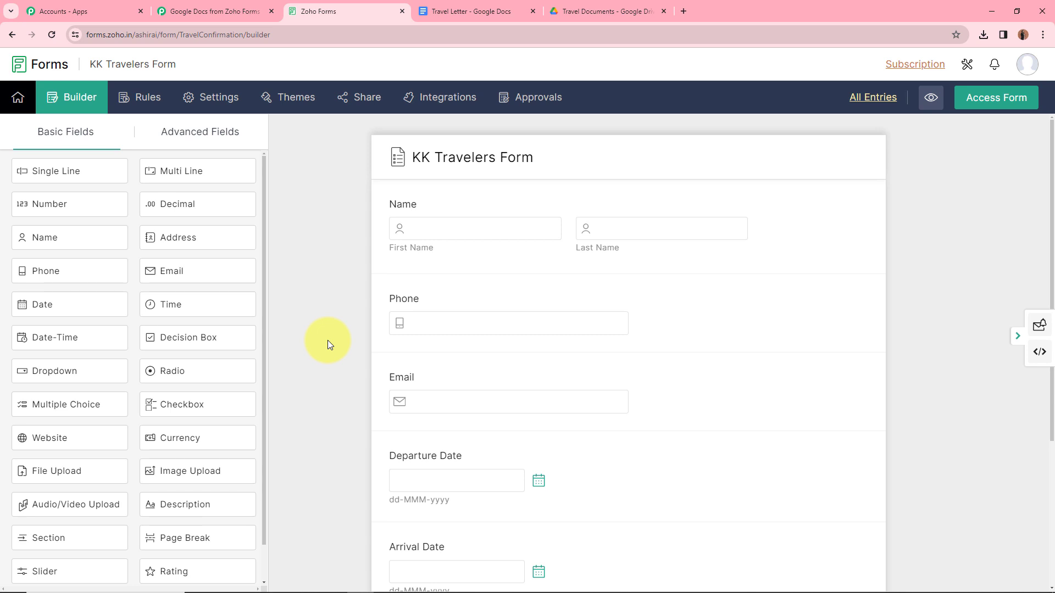
pyautogui.click(439, 104)
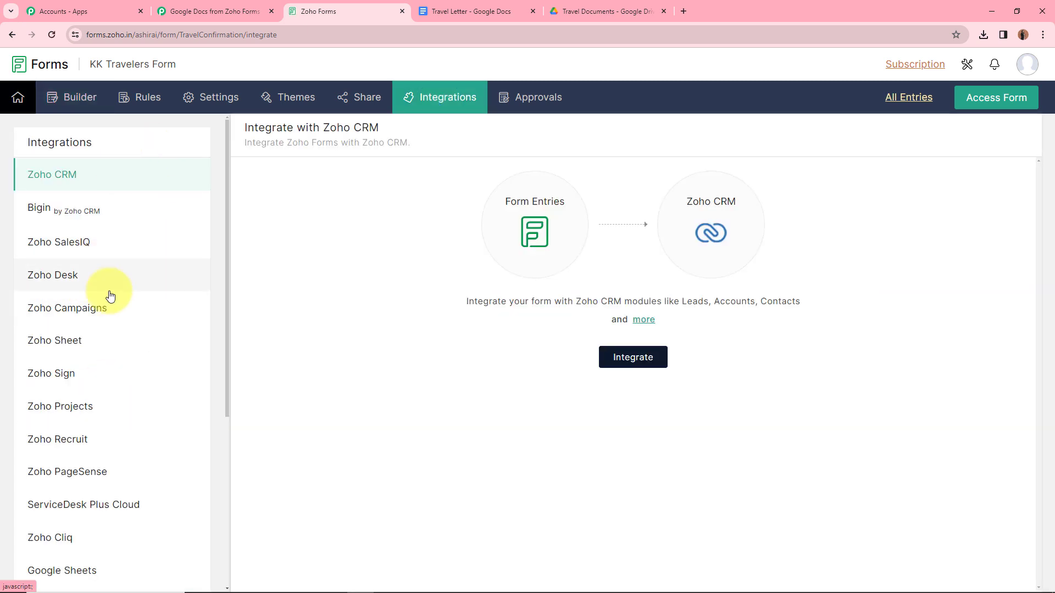
pyautogui.scroll(-5, 93, 389)
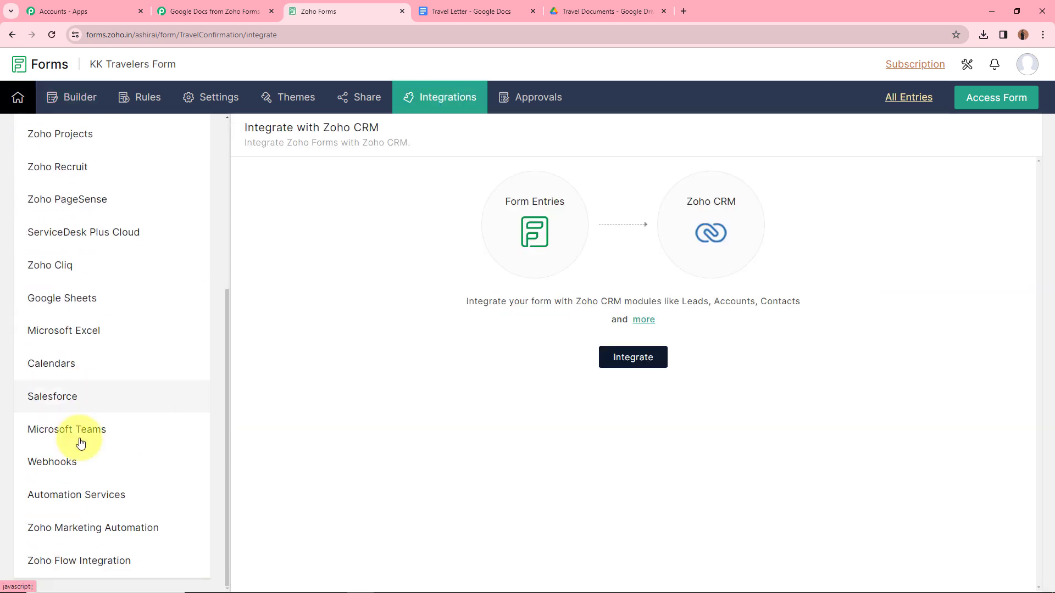
pyautogui.click(82, 470)
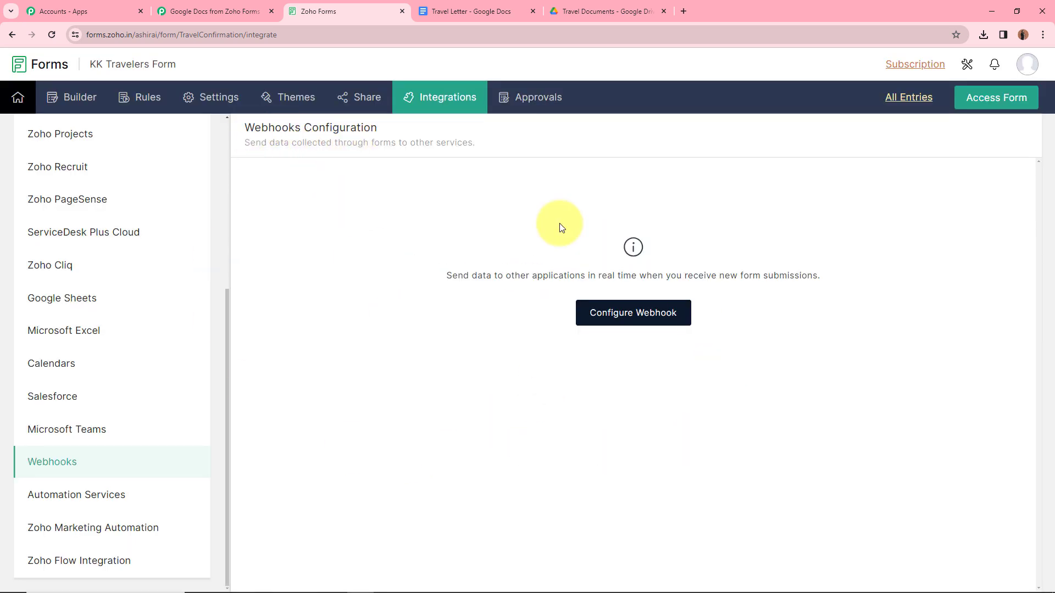
pyautogui.click(619, 322)
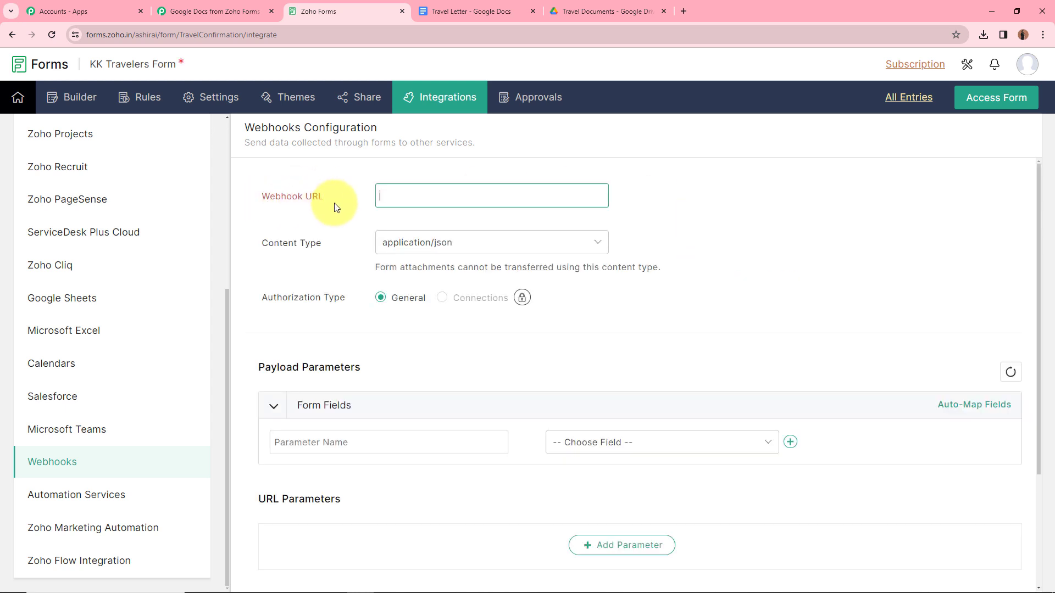
pyautogui.click(211, 11)
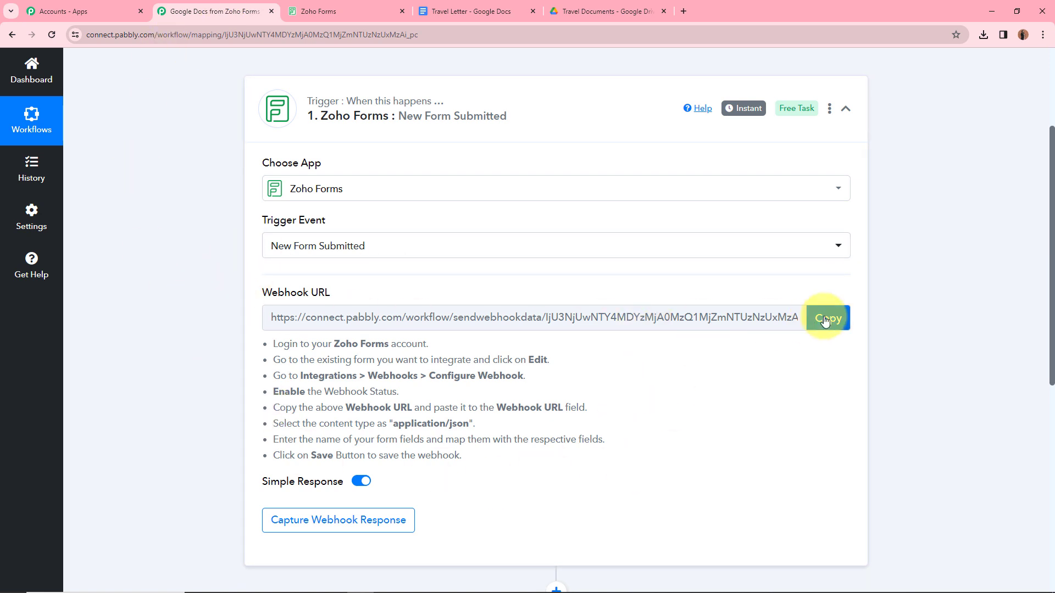
# Step: Paste the Pabbly webhook URL into the Zoho Forms Webhook URL field
pyautogui.hotkey('ctrl', 'Tab')
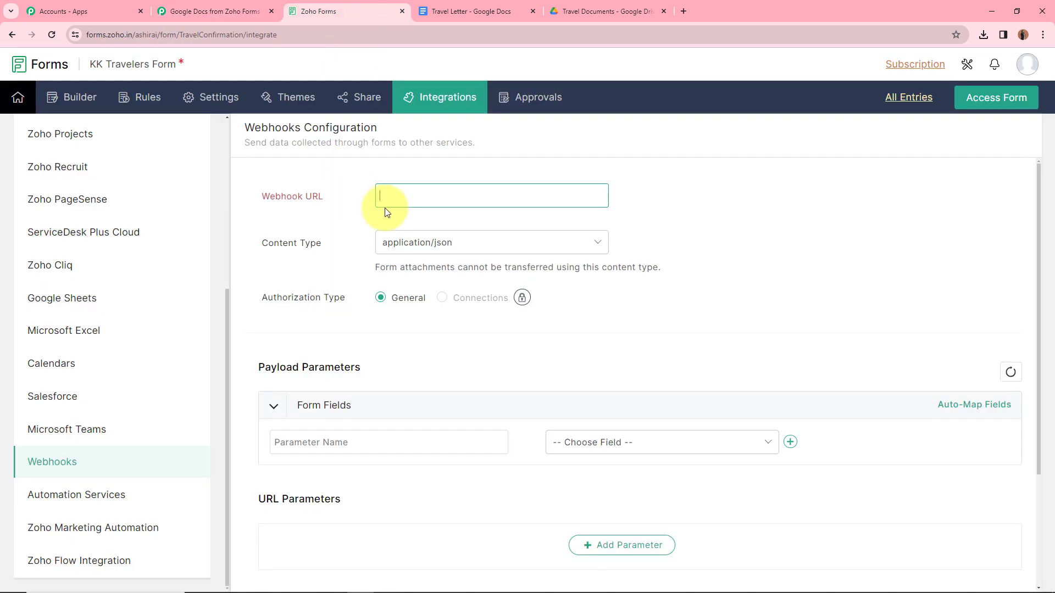
pyautogui.hotkey('ctrl', 'v')
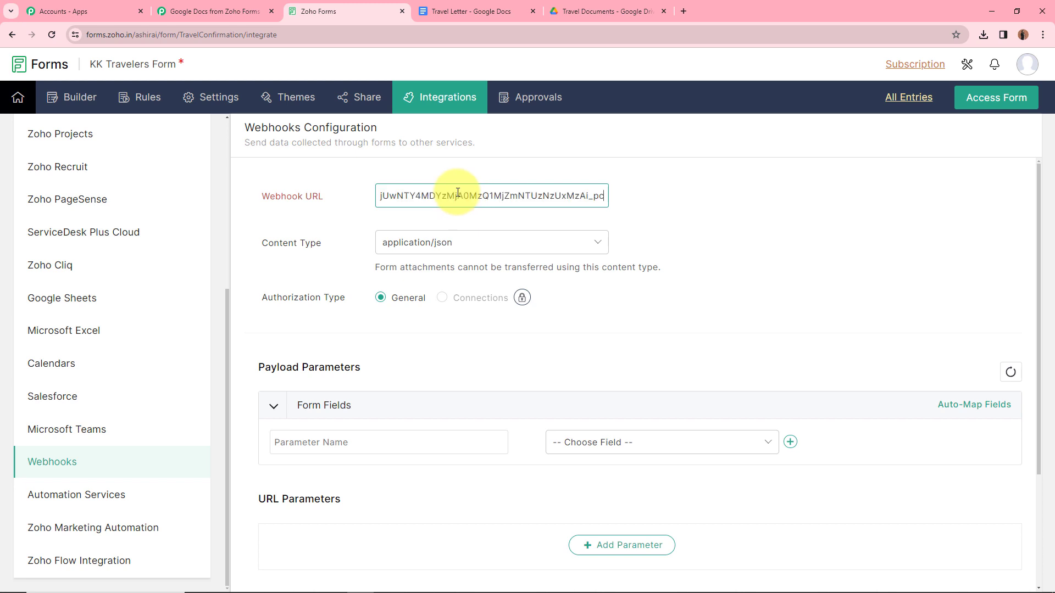
pyautogui.click(576, 317)
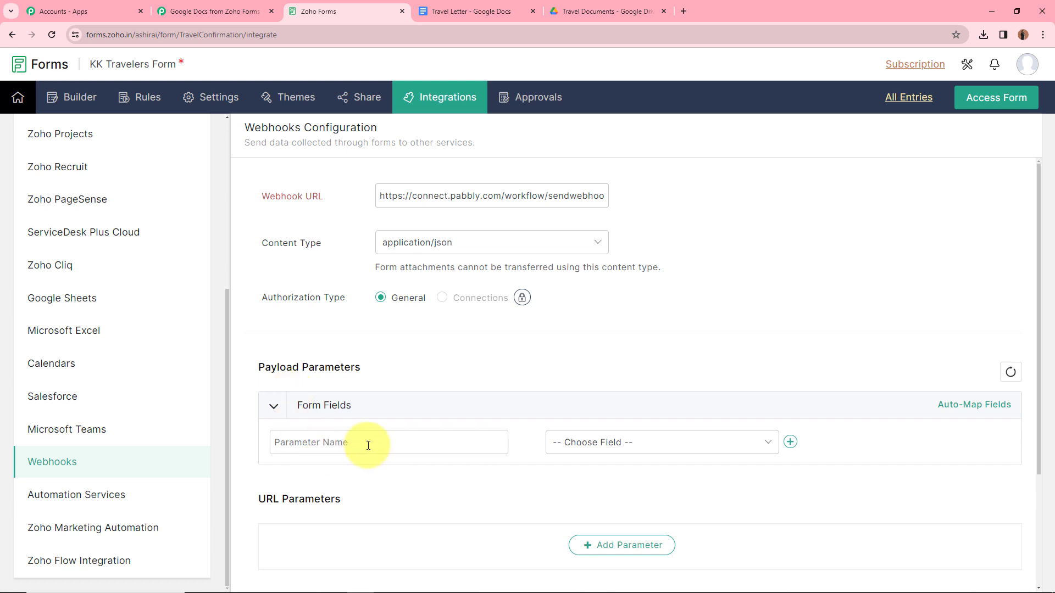
# Step: Add a First Name payload parameter mapped to the Name - First Name field
pyautogui.click(594, 443)
pyautogui.scroll(-2, 606, 340)
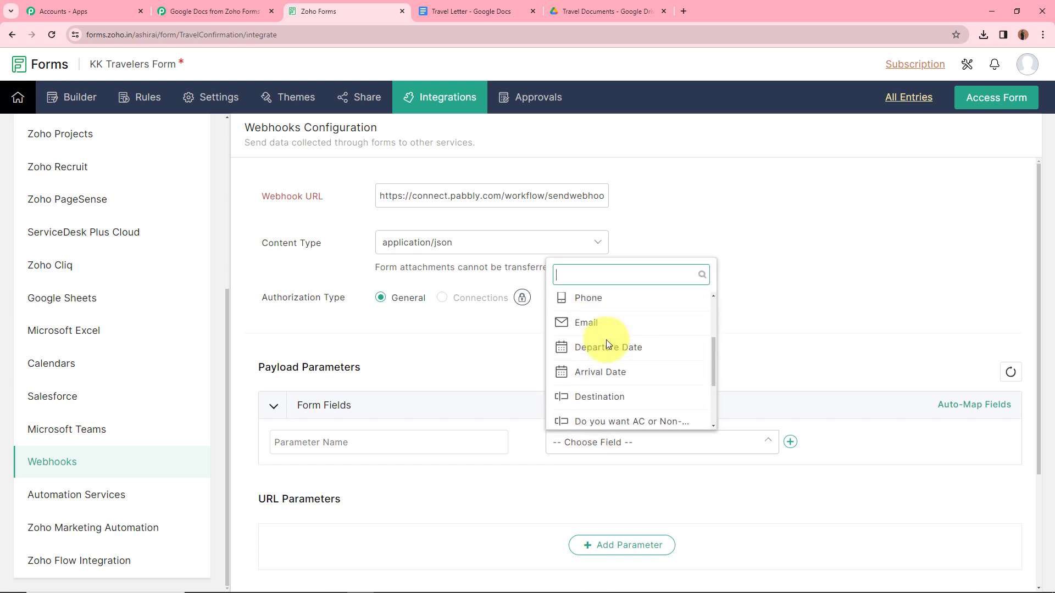
pyautogui.scroll(-2, 606, 340)
pyautogui.click(508, 350)
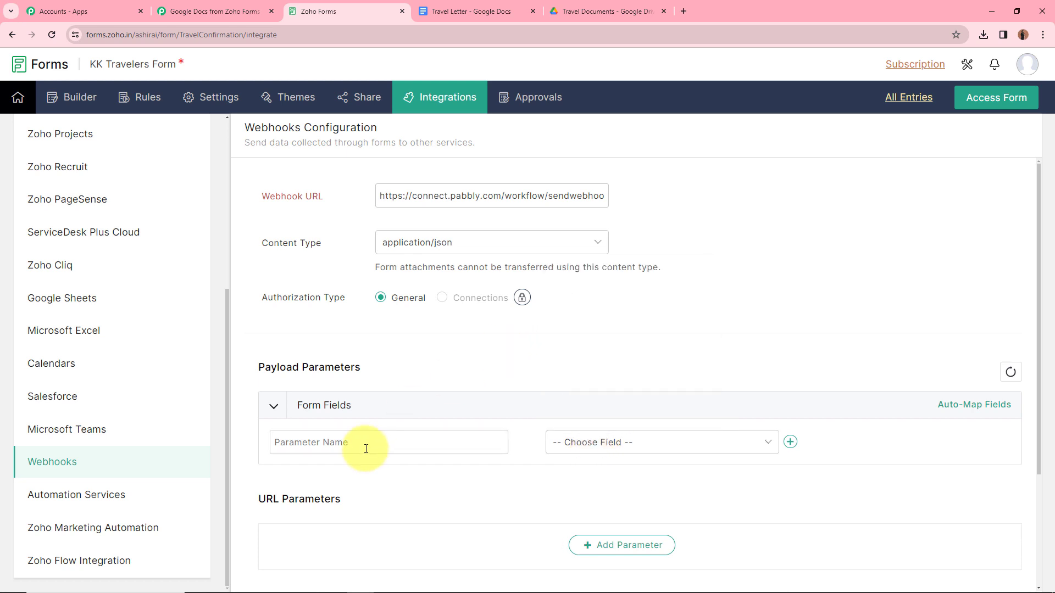
pyautogui.click(366, 448)
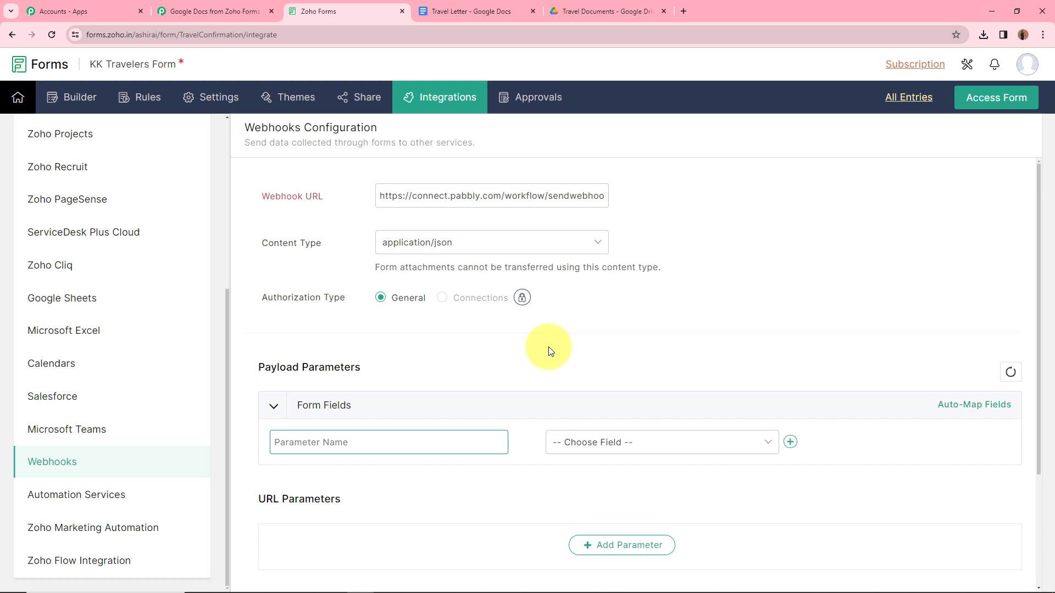
pyautogui.write('First Name')
pyautogui.click(709, 442)
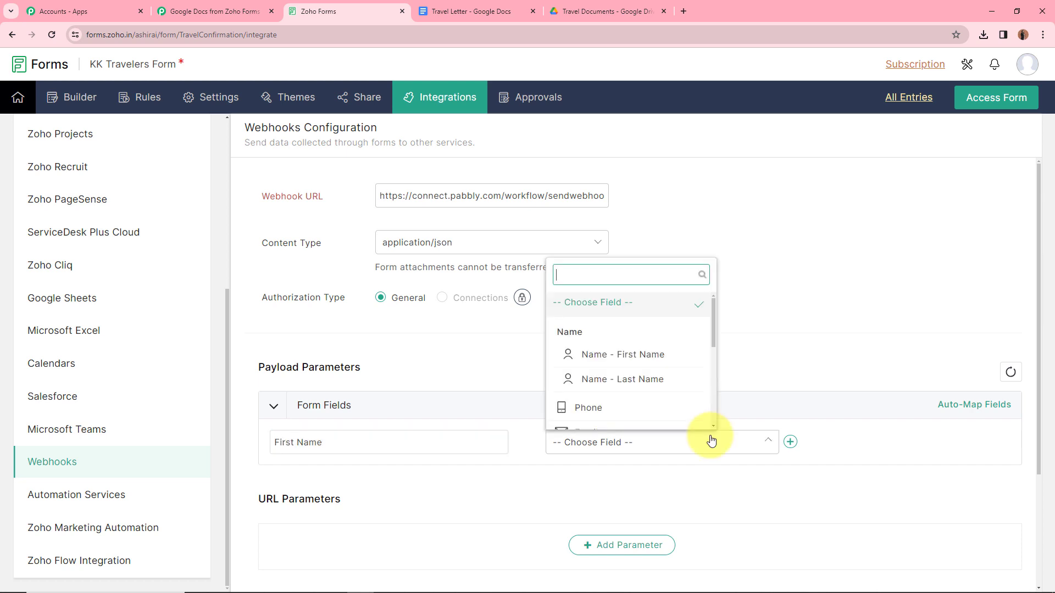
pyautogui.click(668, 359)
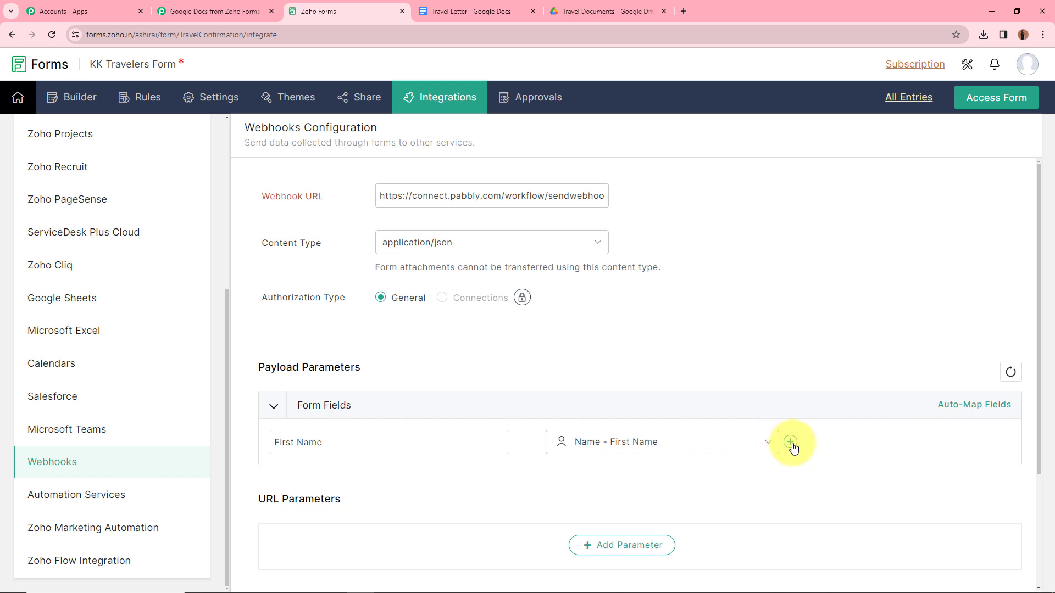
# Step: Add Last Name and Phone Number parameters mapped to the Name - Last Name and Phone fields
pyautogui.click(791, 443)
pyautogui.write('L')
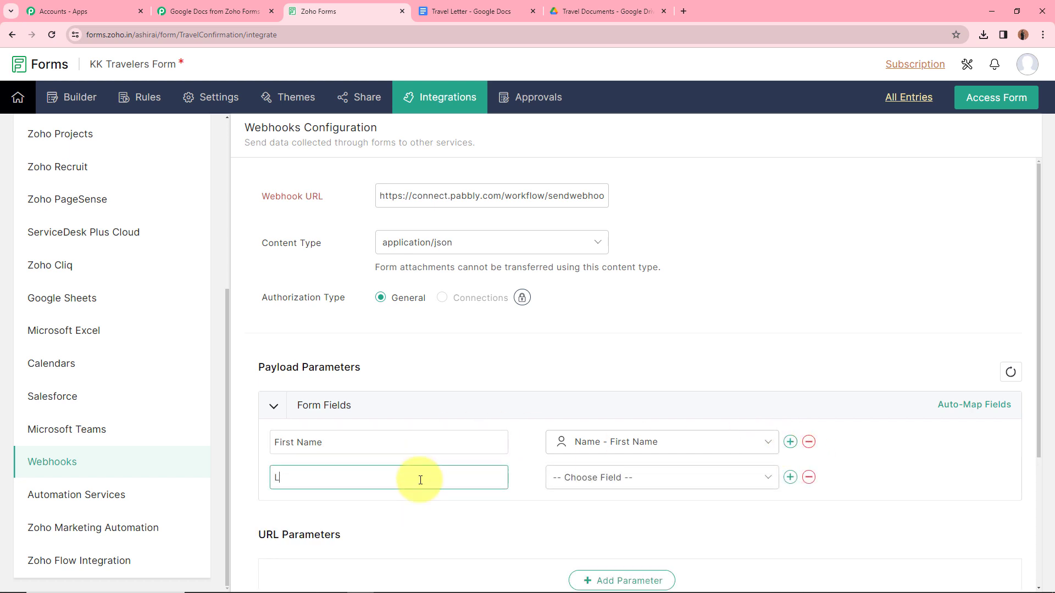
pyautogui.write('ast Name')
pyautogui.click(724, 479)
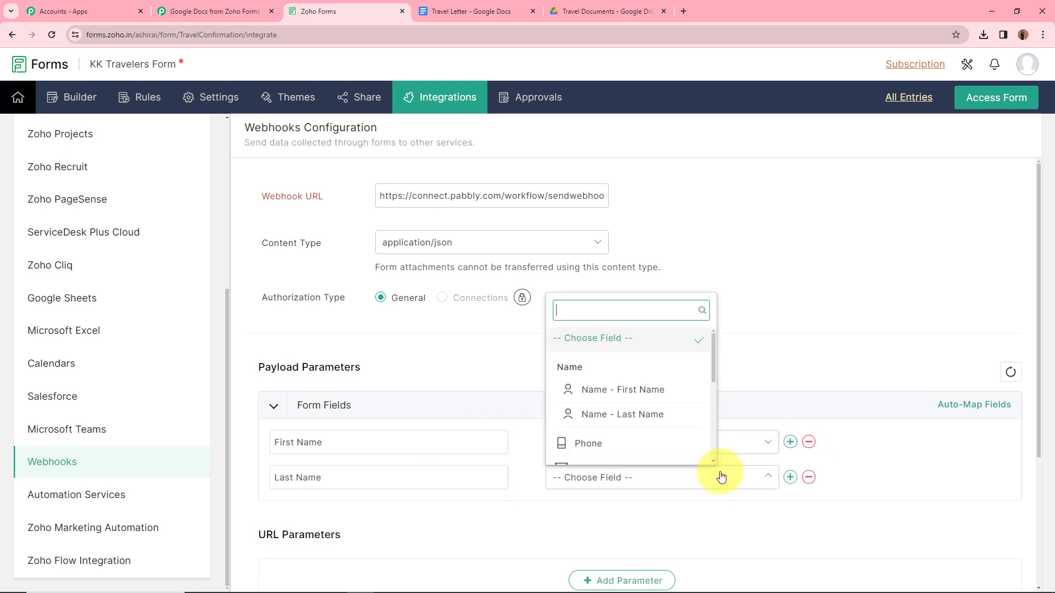
pyautogui.click(653, 418)
pyautogui.click(790, 477)
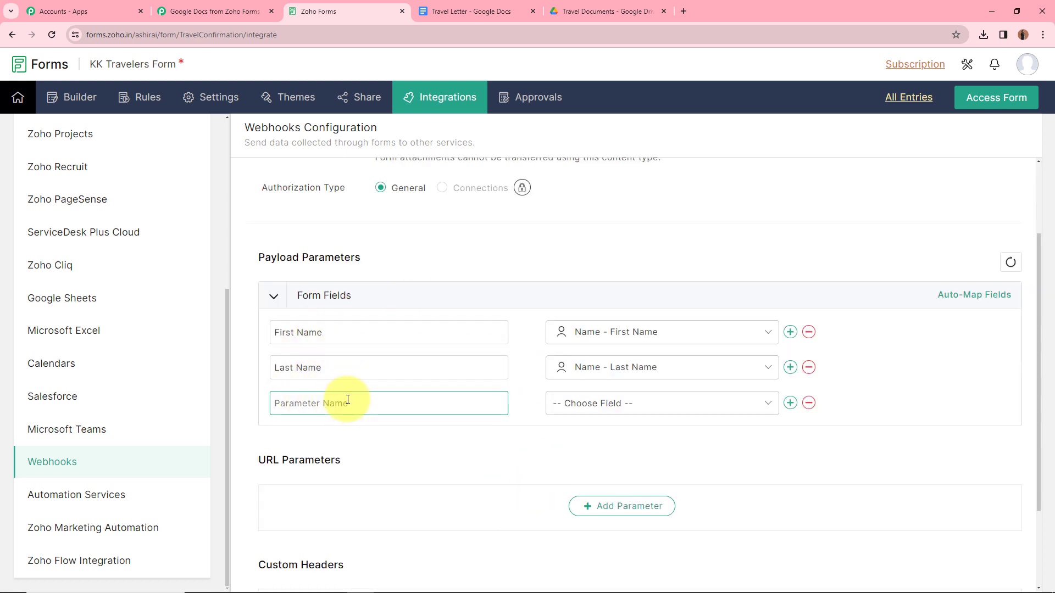
pyautogui.write('Phone Number')
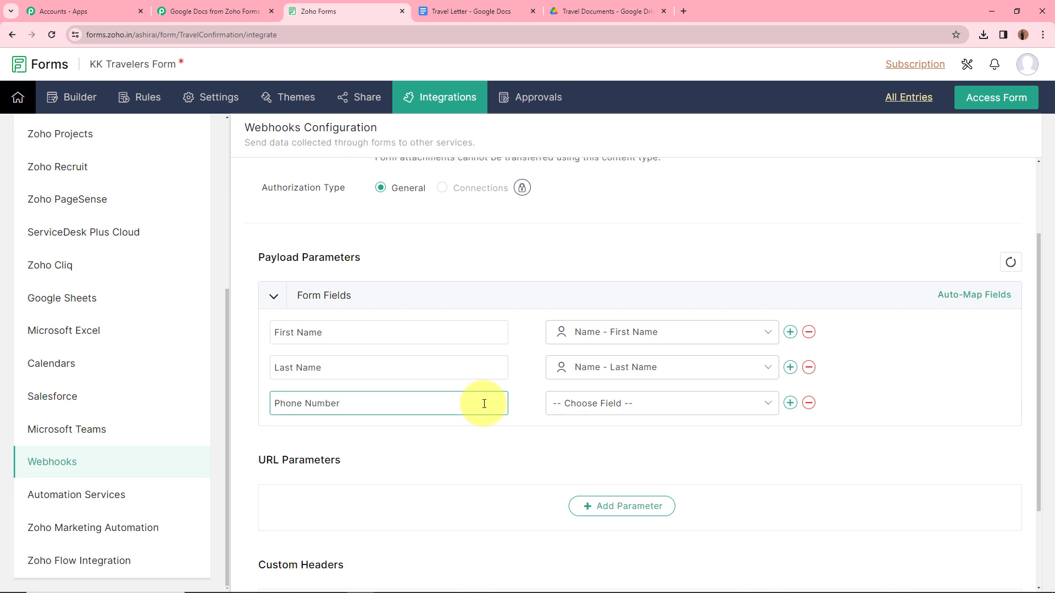
pyautogui.click(604, 403)
pyautogui.click(598, 541)
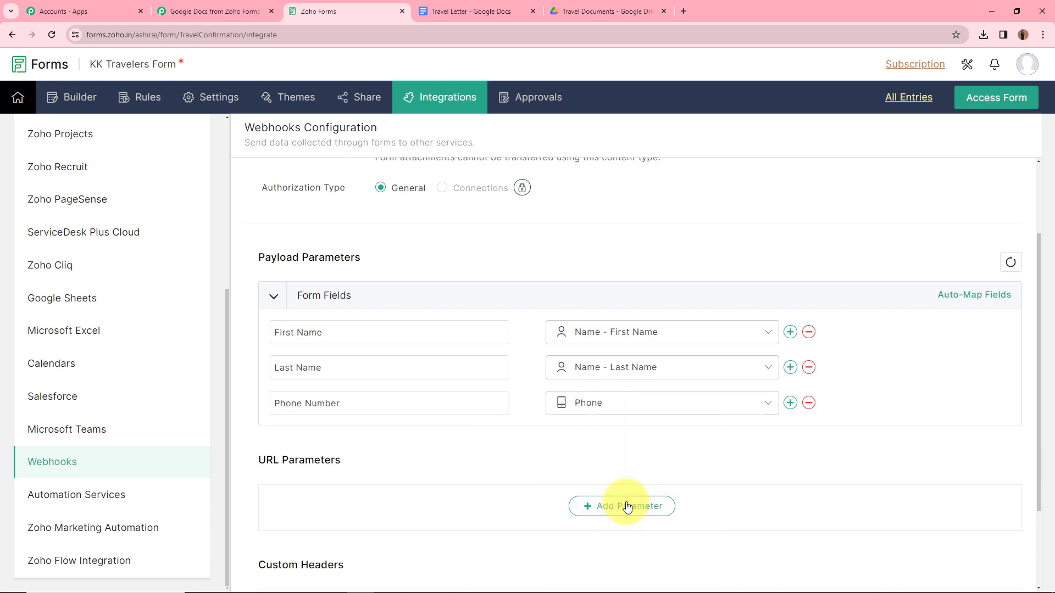
# Step: Add Email and Departure Date parameters mapped to their matching form fields
pyautogui.click(790, 403)
pyautogui.write('Email')
pyautogui.click(720, 439)
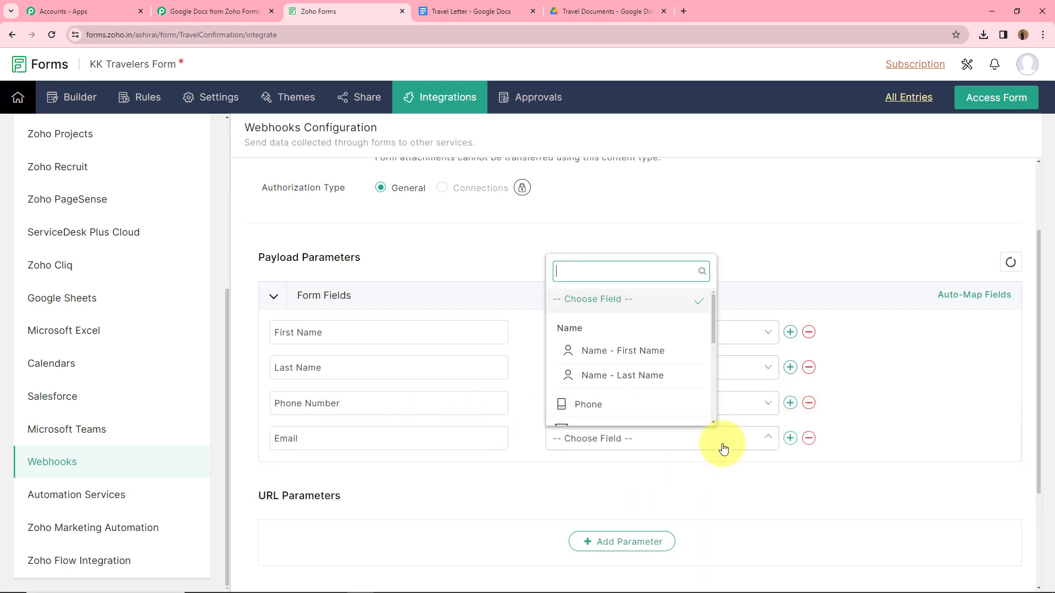
pyautogui.scroll(-4, 643, 345)
pyautogui.scroll(4, 644, 345)
pyautogui.click(608, 374)
pyautogui.click(790, 437)
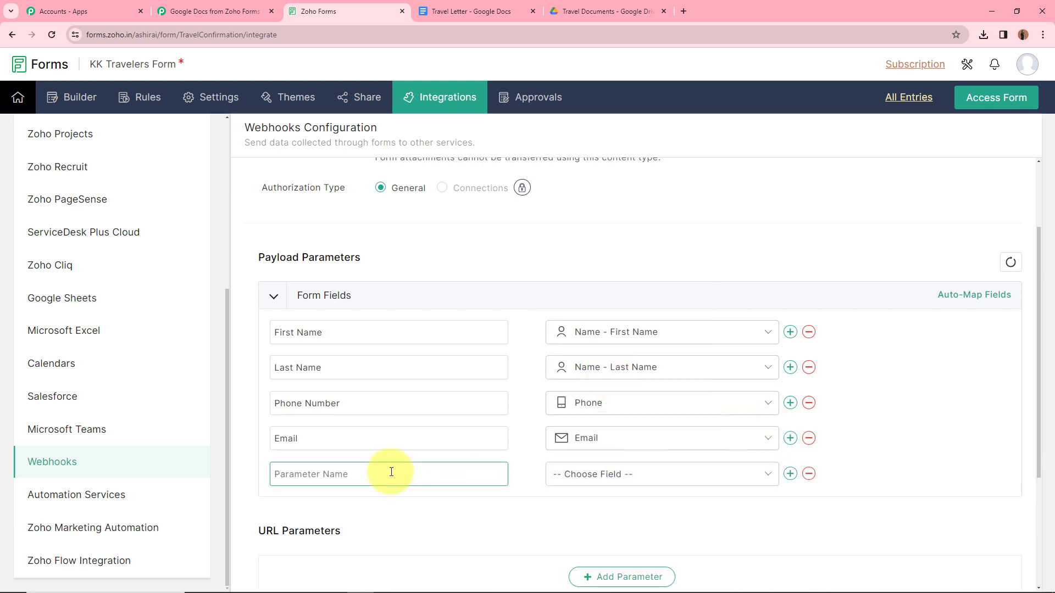
pyautogui.write('Departure Date')
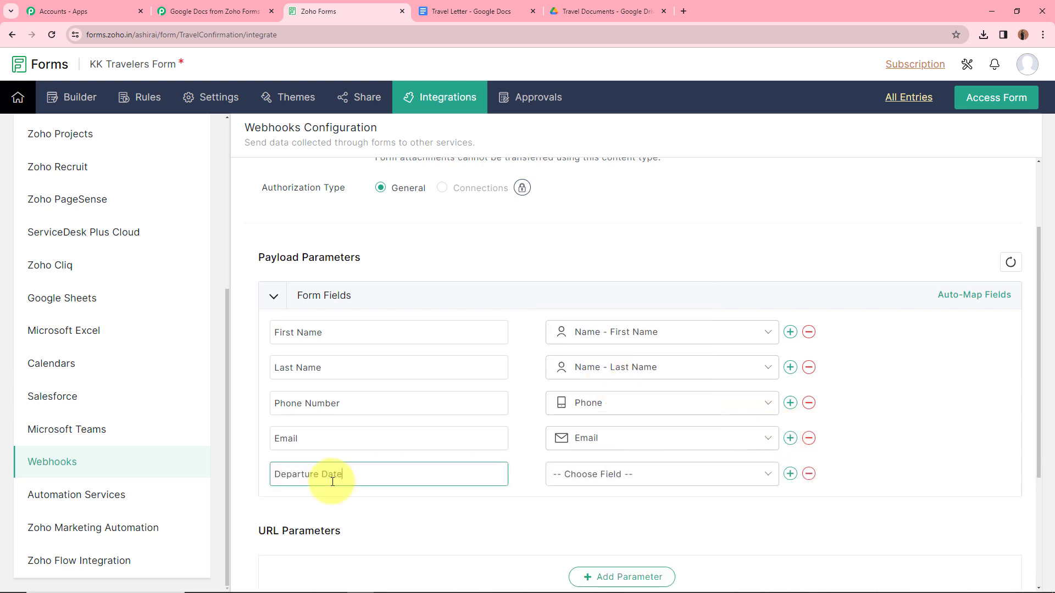
pyautogui.click(653, 470)
pyautogui.scroll(-4, 595, 384)
pyautogui.click(595, 377)
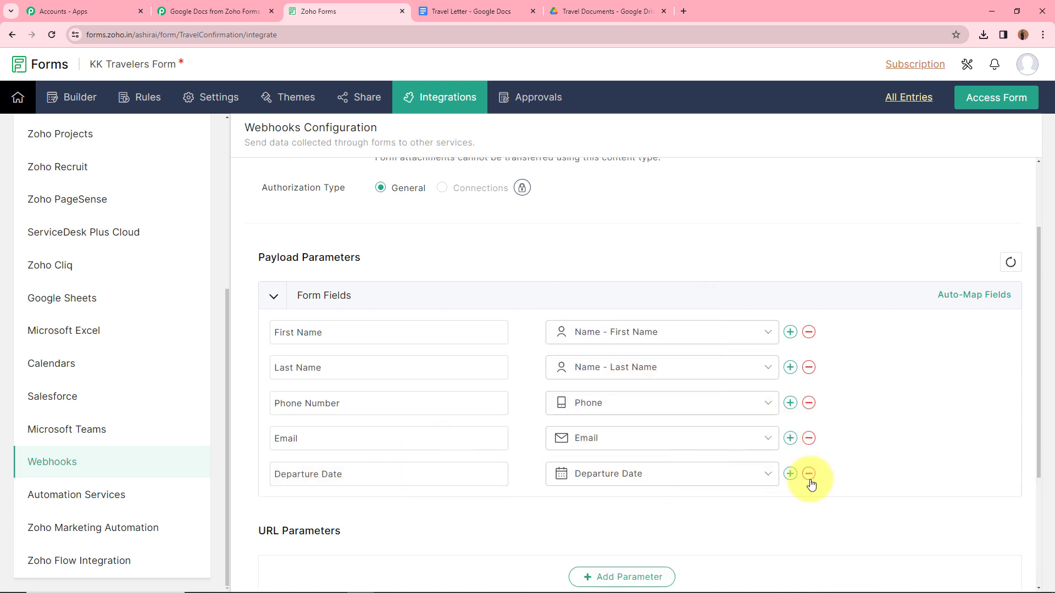
# Step: Add Arrival Date and Destination parameters mapped to their matching form fields
pyautogui.click(790, 474)
pyautogui.write('Arriva')
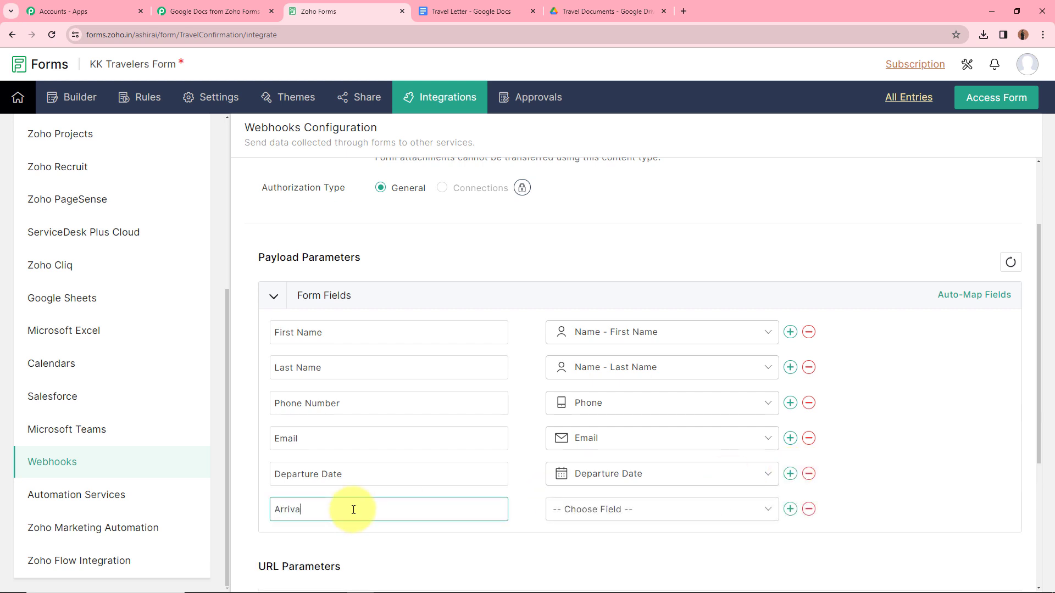
pyautogui.click(612, 508)
pyautogui.scroll(-2, 617, 471)
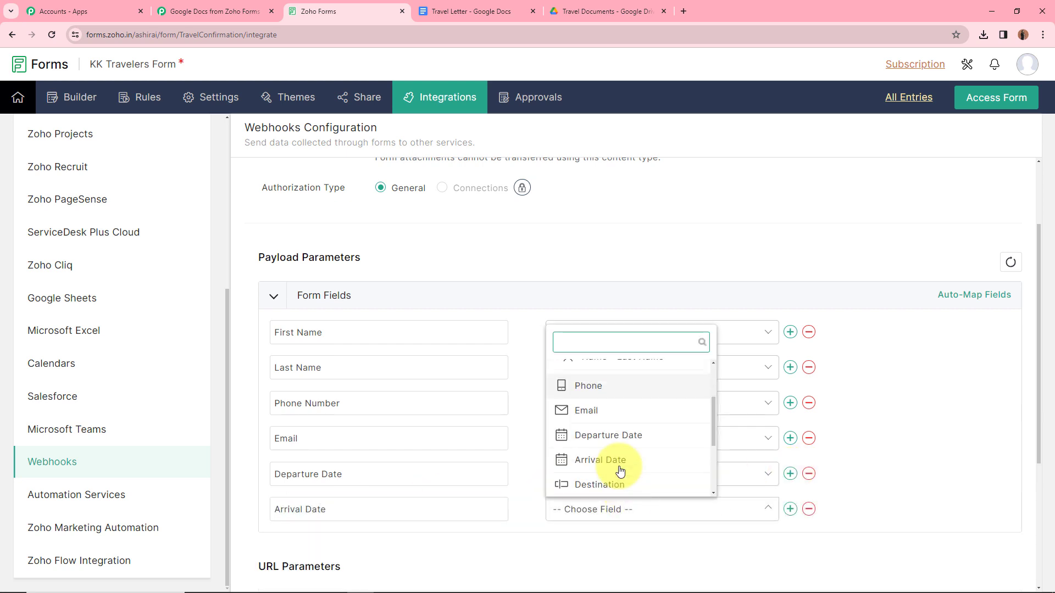
pyautogui.click(617, 438)
pyautogui.click(790, 509)
pyautogui.write('Des')
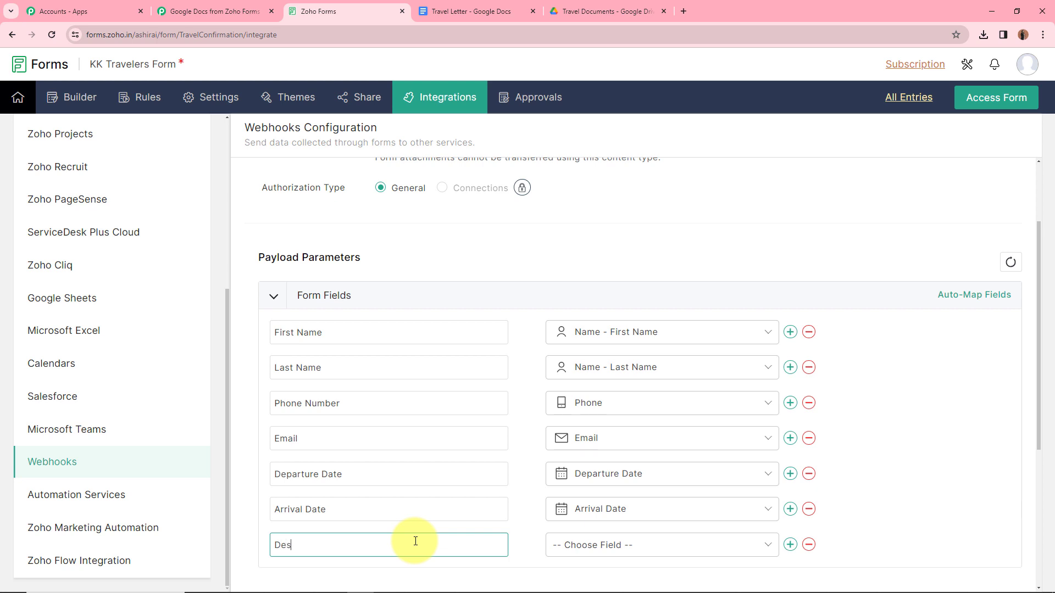
pyautogui.write('tination')
pyautogui.click(604, 545)
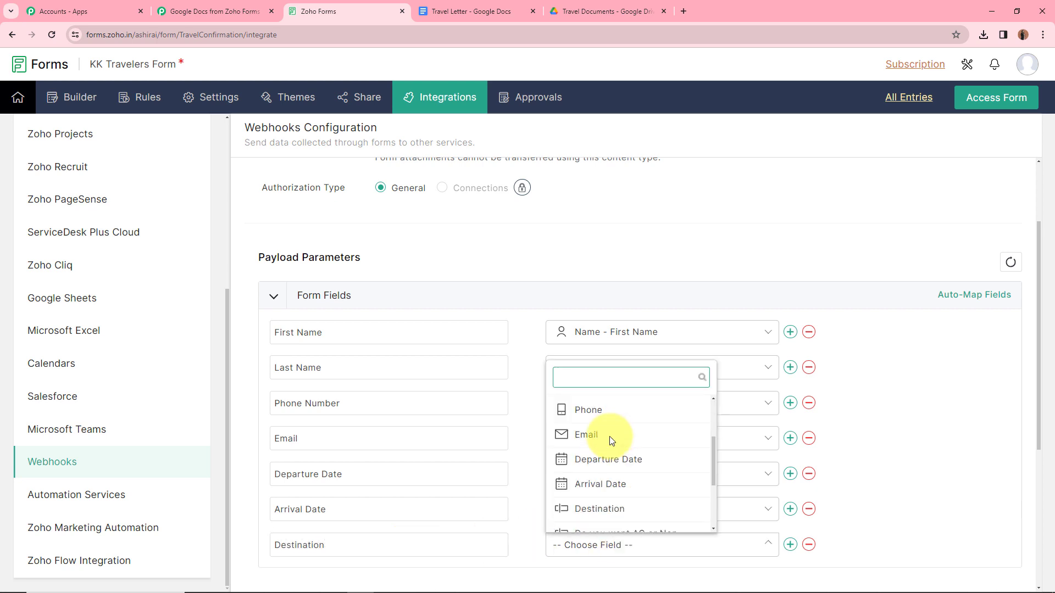
pyautogui.click(604, 508)
# Step: Map a 'Do you want AC or Non-AC rooms?' parameter to its field and save the webhook
pyautogui.click(789, 543)
pyautogui.scroll(-3, 788, 521)
pyautogui.write('Do you want AC o')
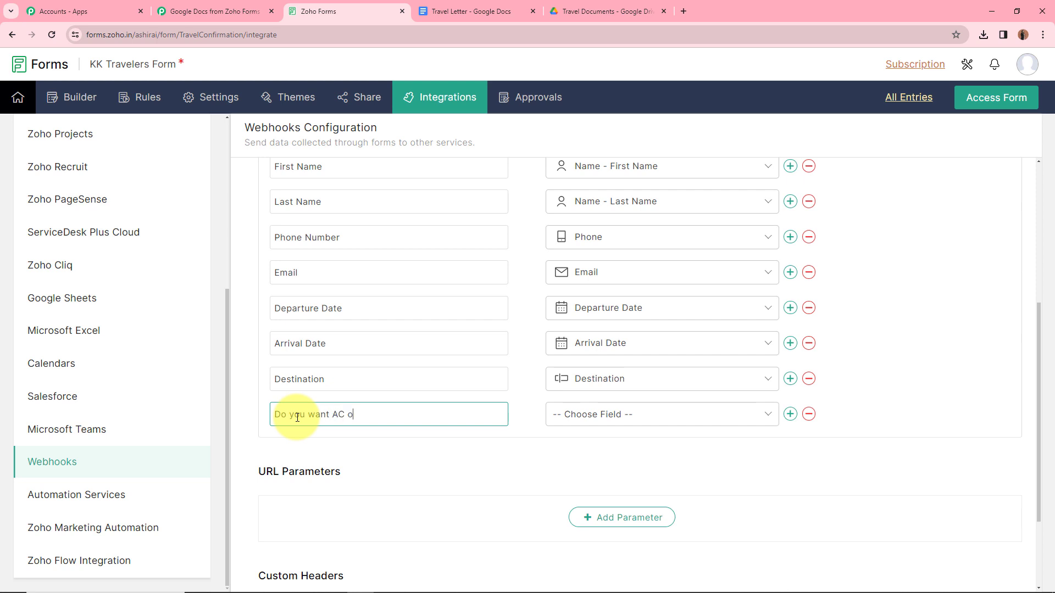
pyautogui.write('r Non-AC rooms?')
pyautogui.click(626, 414)
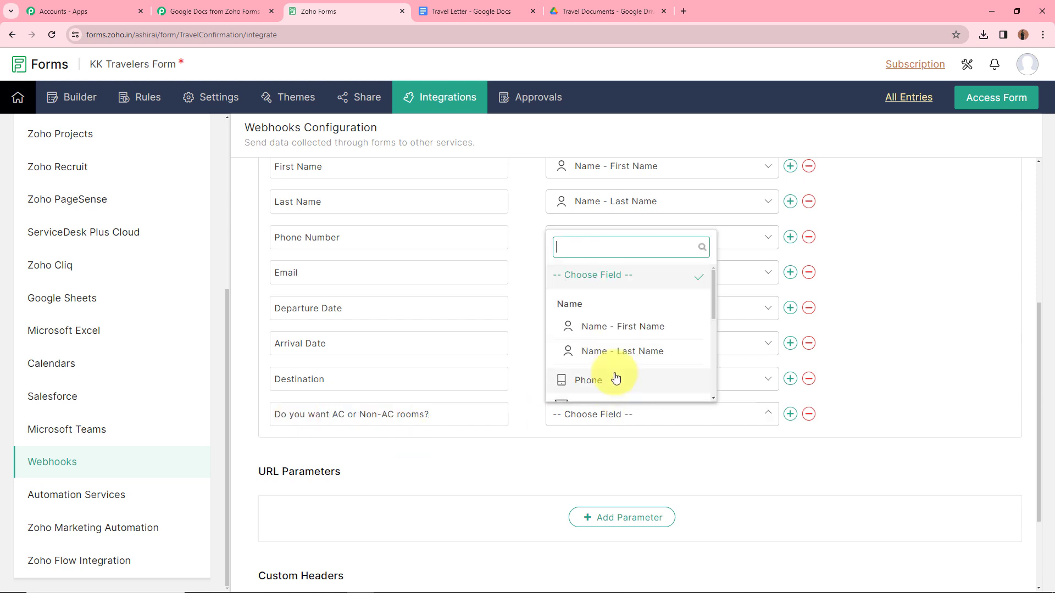
pyautogui.scroll(-3, 612, 376)
pyautogui.click(620, 338)
pyautogui.scroll(2, 282, 299)
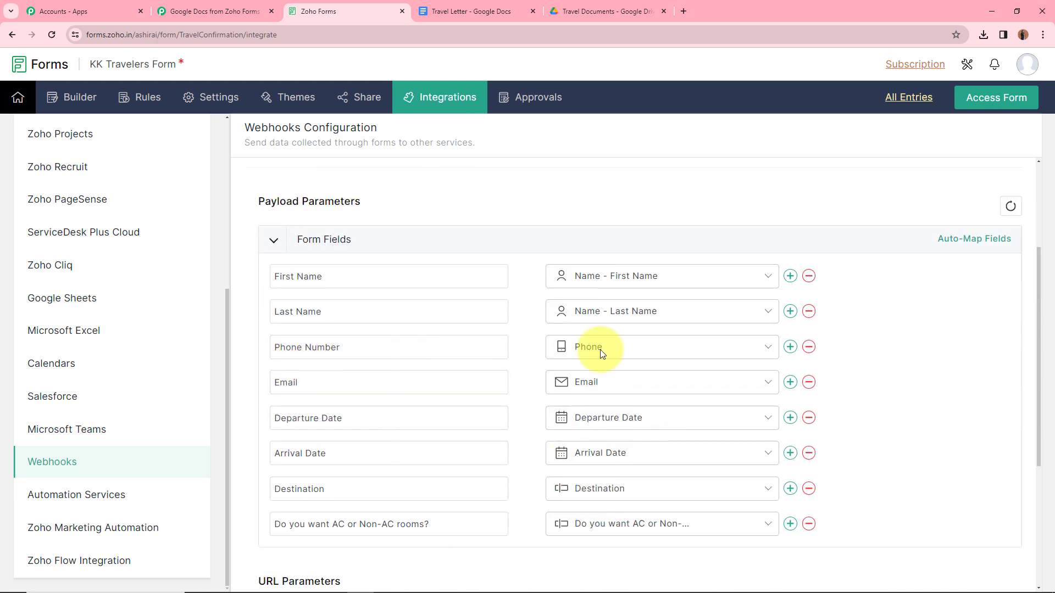
pyautogui.scroll(-4, 902, 346)
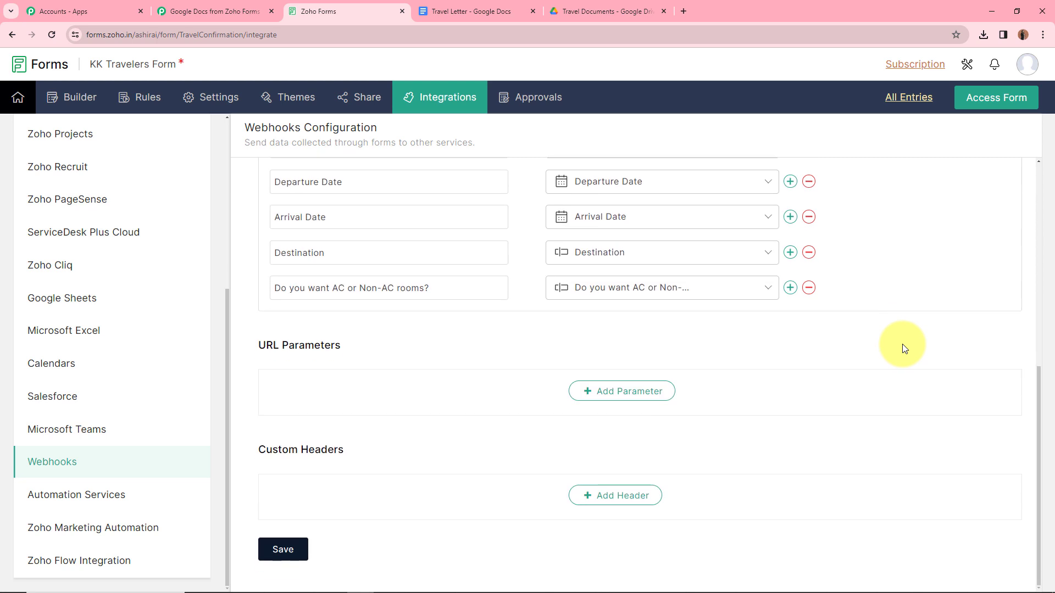
pyautogui.click(280, 550)
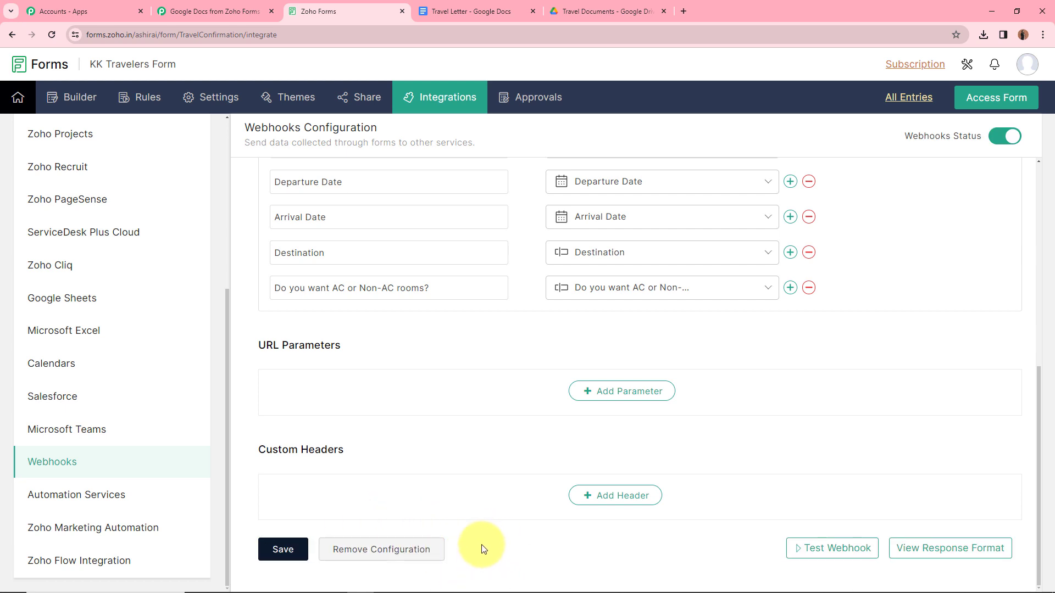
# Step: Check the Pabbly workflow awaiting a test submission, then reopen the KK Travelers Form builder
pyautogui.click(177, 5)
pyautogui.scroll(-3, 274, 352)
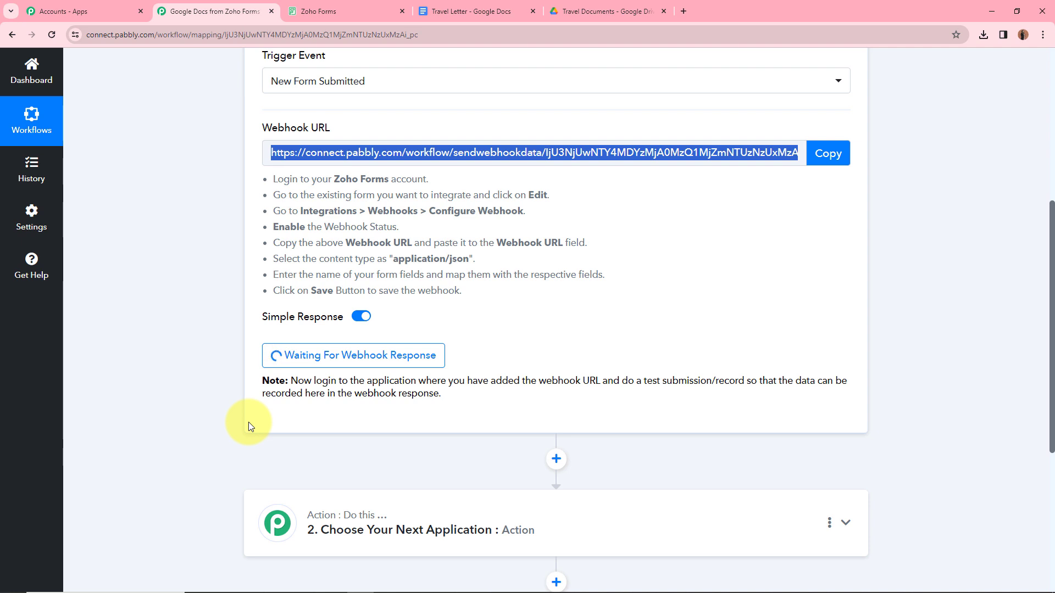
pyautogui.click(302, 4)
pyautogui.click(53, 98)
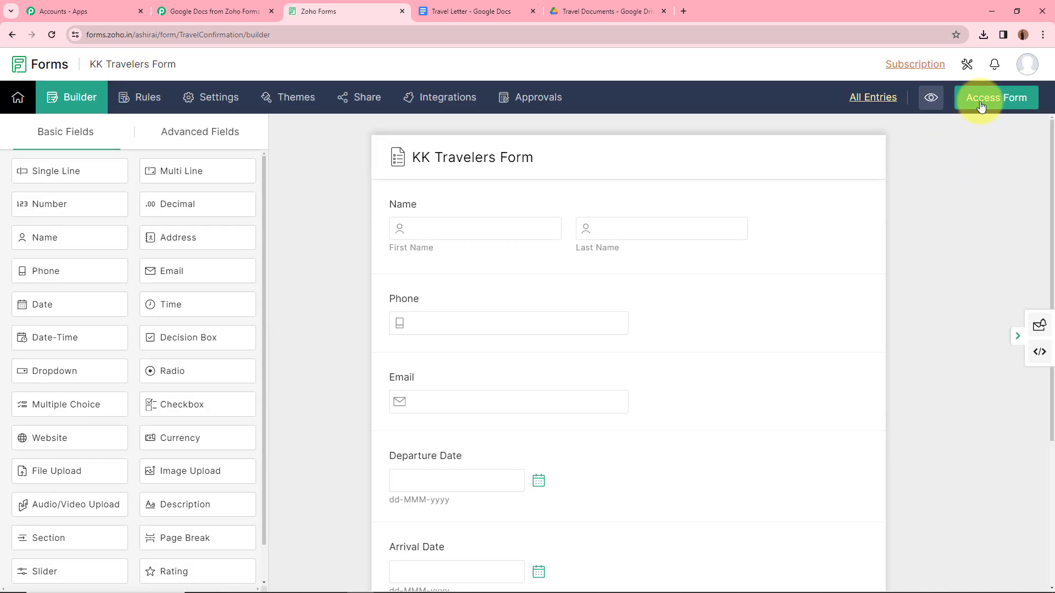
# Step: Open the live KK Travelers form and enter the first name, last name, phone number and email
pyautogui.click(980, 106)
pyautogui.scroll(-3, 212, 192)
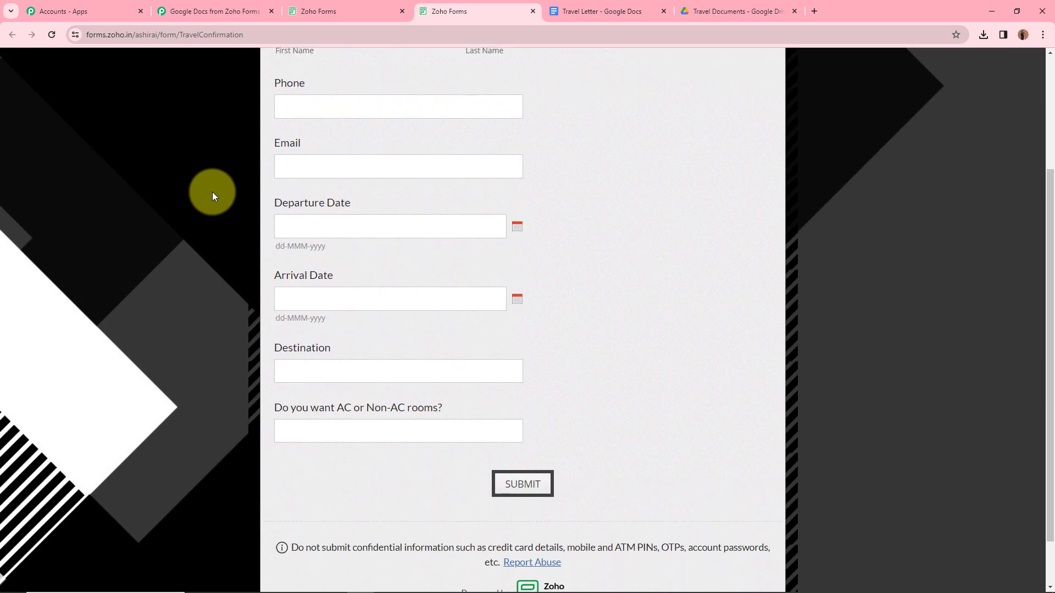
pyautogui.scroll(3, 218, 342)
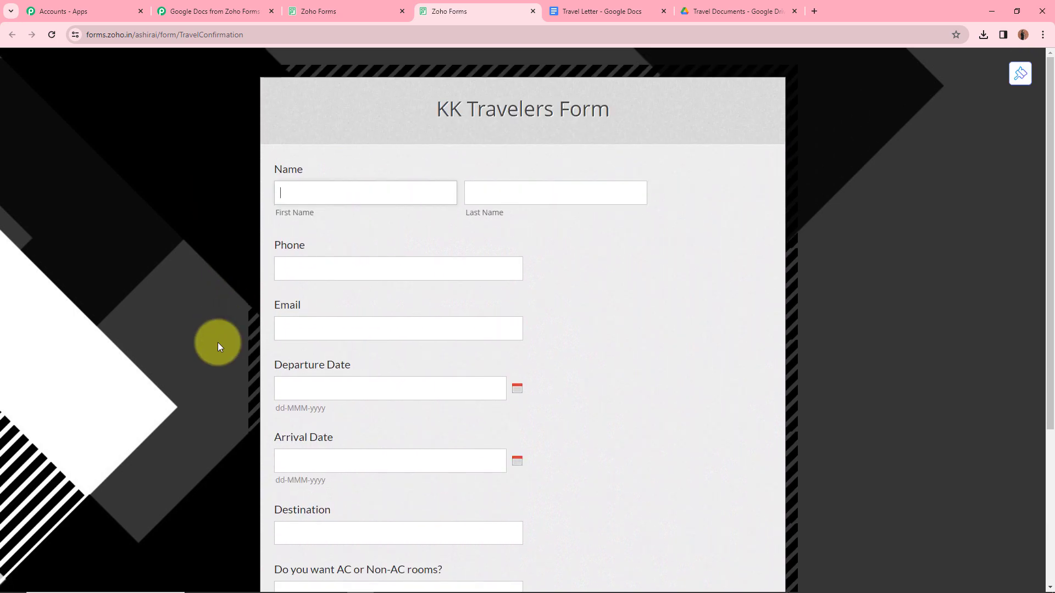
pyautogui.click(321, 199)
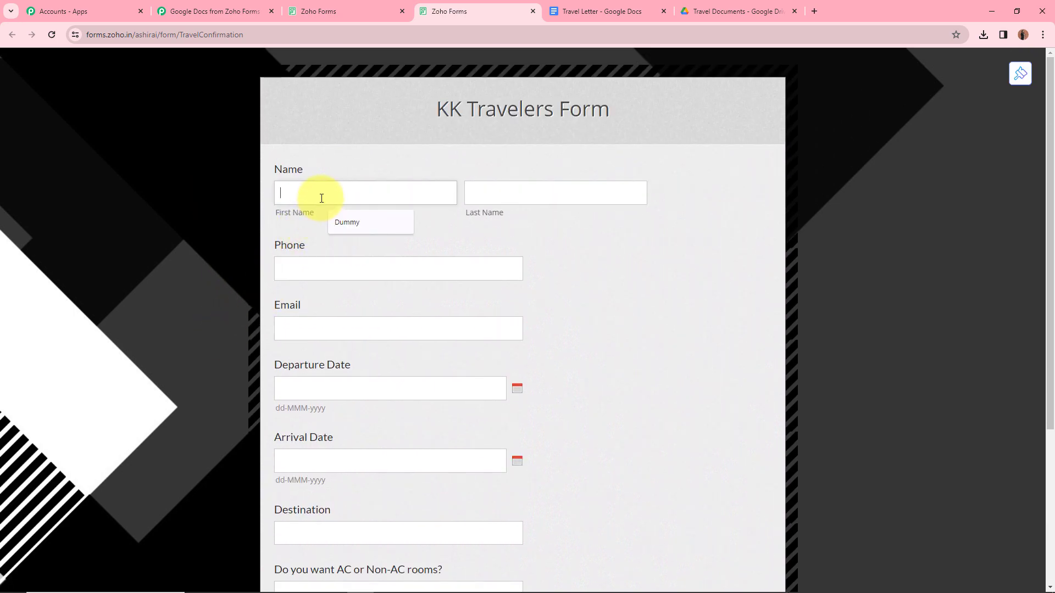
pyautogui.write('Demo')
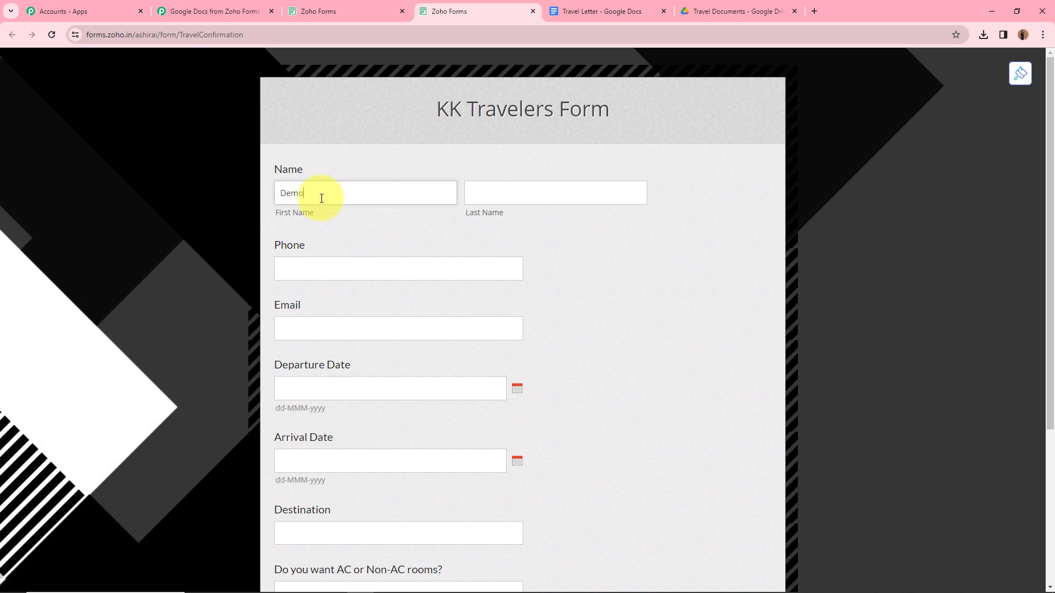
pyautogui.click(608, 182)
pyautogui.write('User')
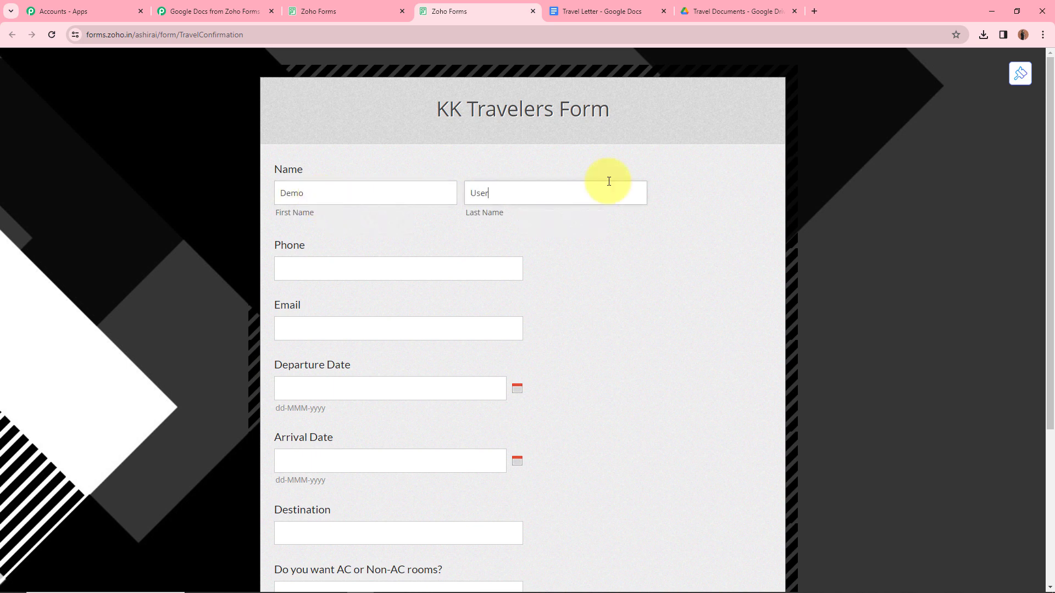
pyautogui.click(402, 269)
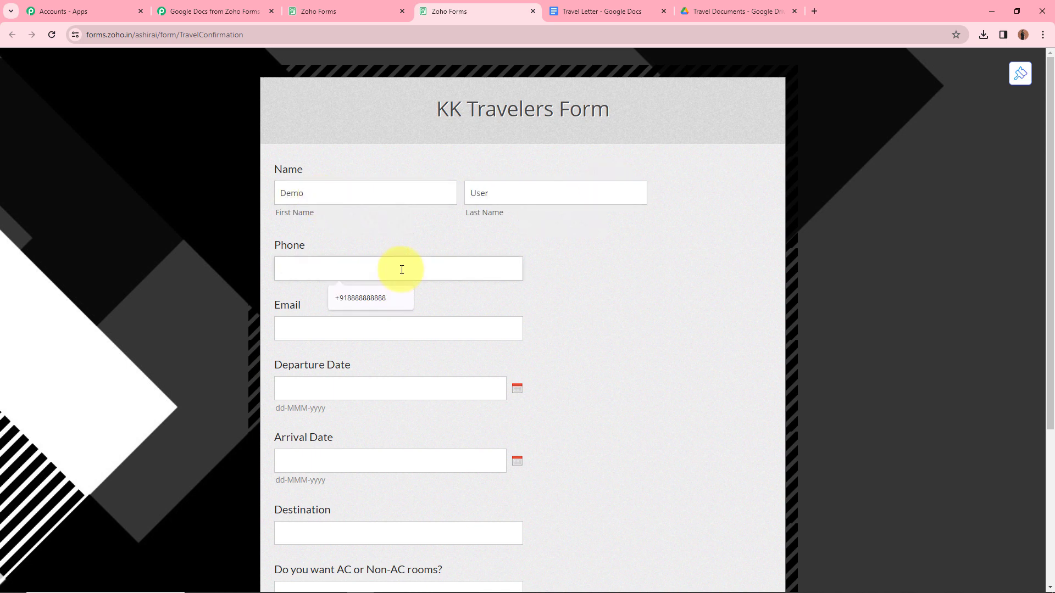
pyautogui.write('+913232323232')
pyautogui.click(399, 327)
# Step: Set departure date 15-Feb-2024, arrival date 21-Feb-2024 and destination Delhi
pyautogui.click(355, 389)
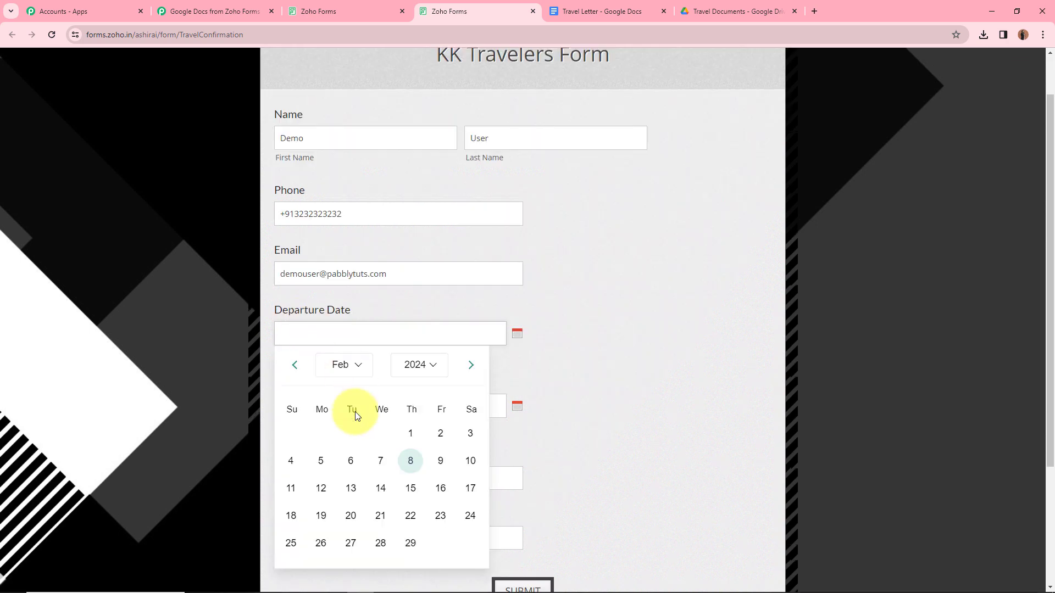
pyautogui.click(408, 488)
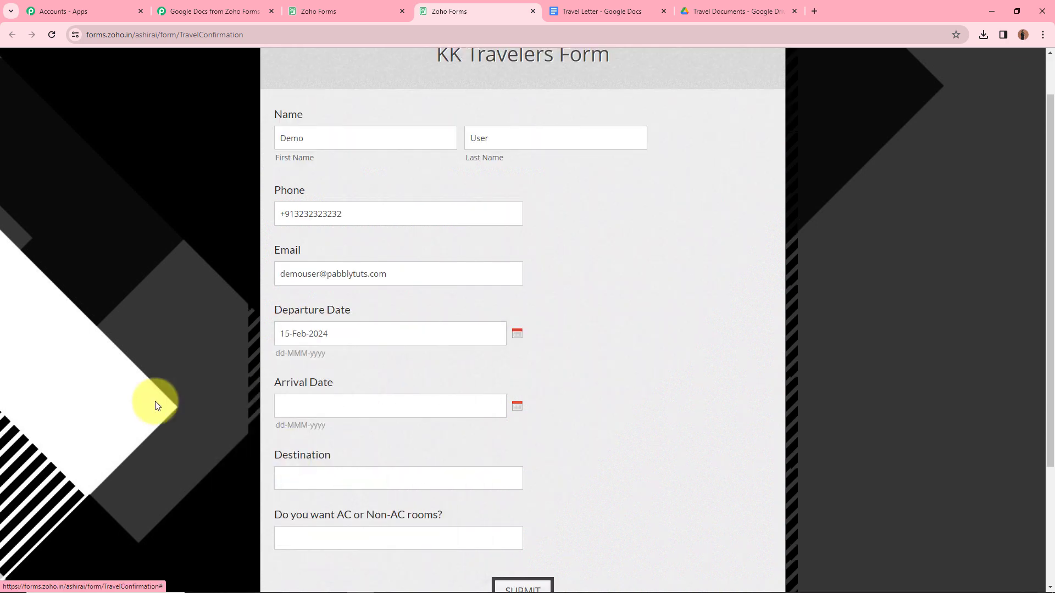
pyautogui.click(377, 405)
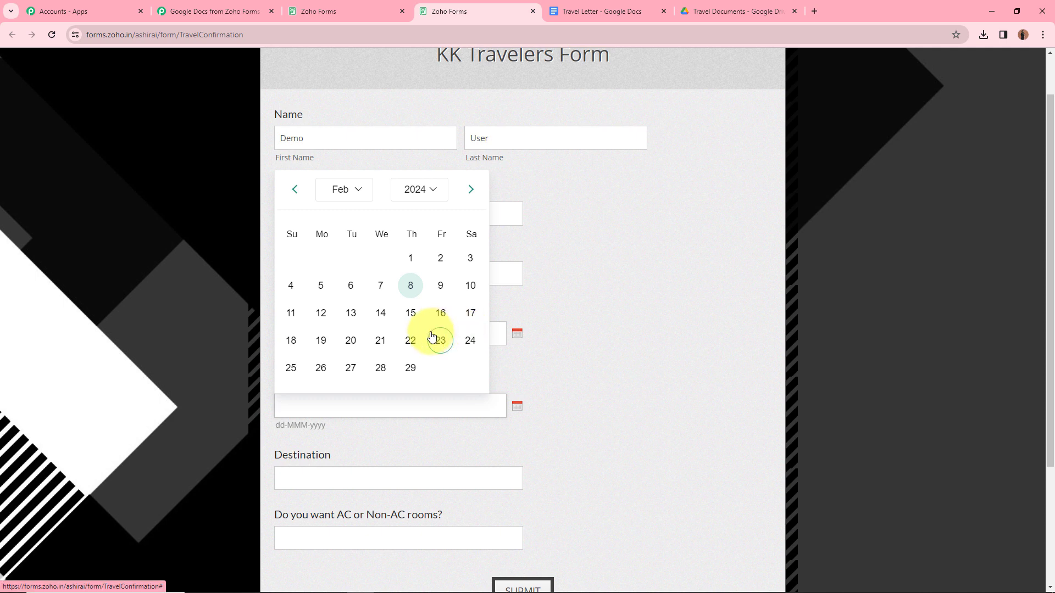
pyautogui.click(377, 338)
pyautogui.scroll(-2, 246, 369)
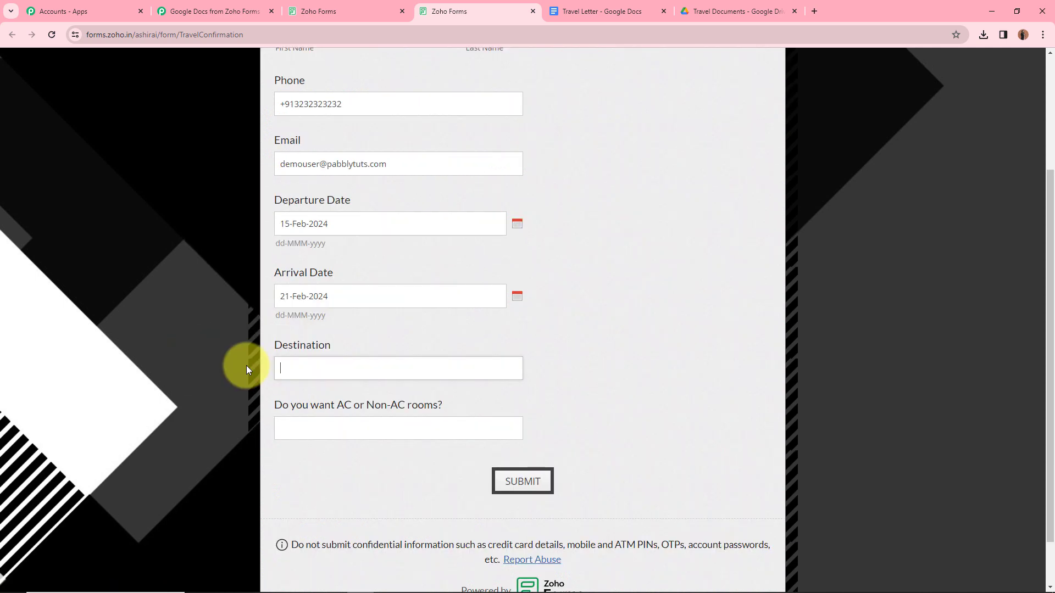
pyautogui.write('Delhi')
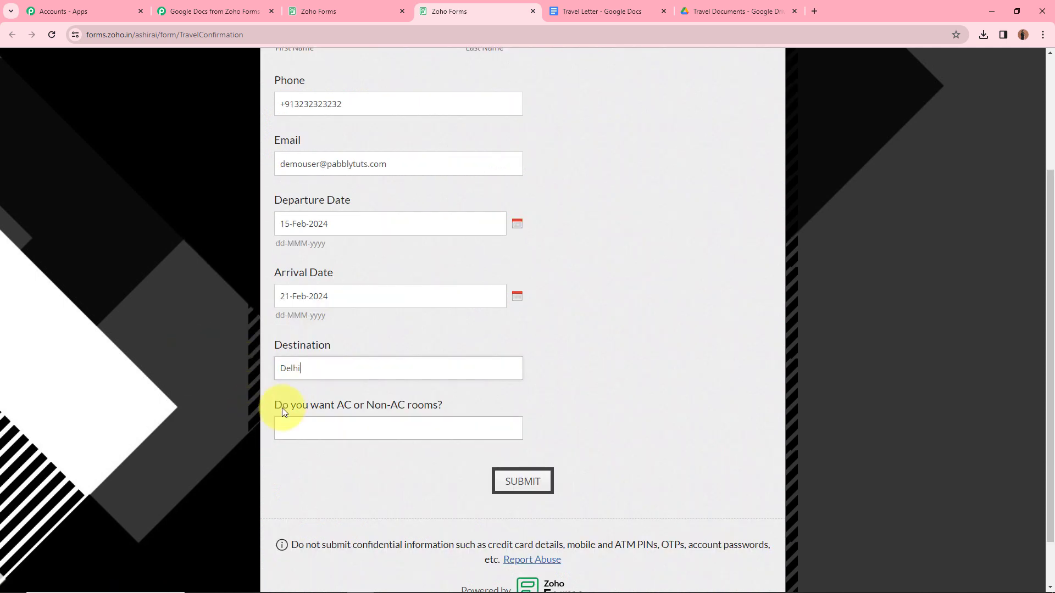
# Step: Answer AC for rooms, submit the form, and view the captured response in the workflow
pyautogui.click(441, 424)
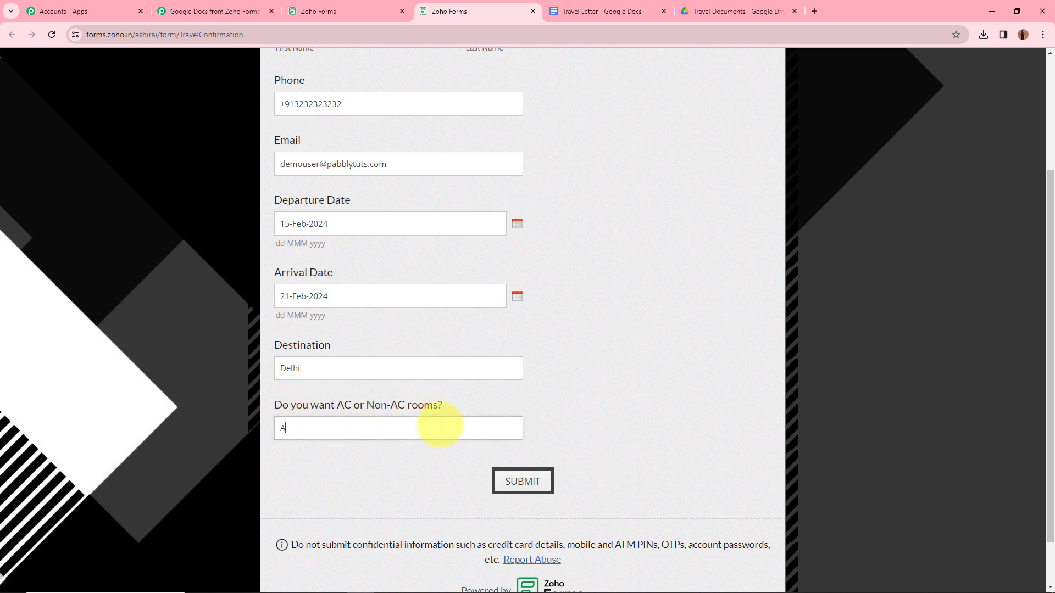
pyautogui.scroll(3, 553, 183)
pyautogui.scroll(-3, 483, 276)
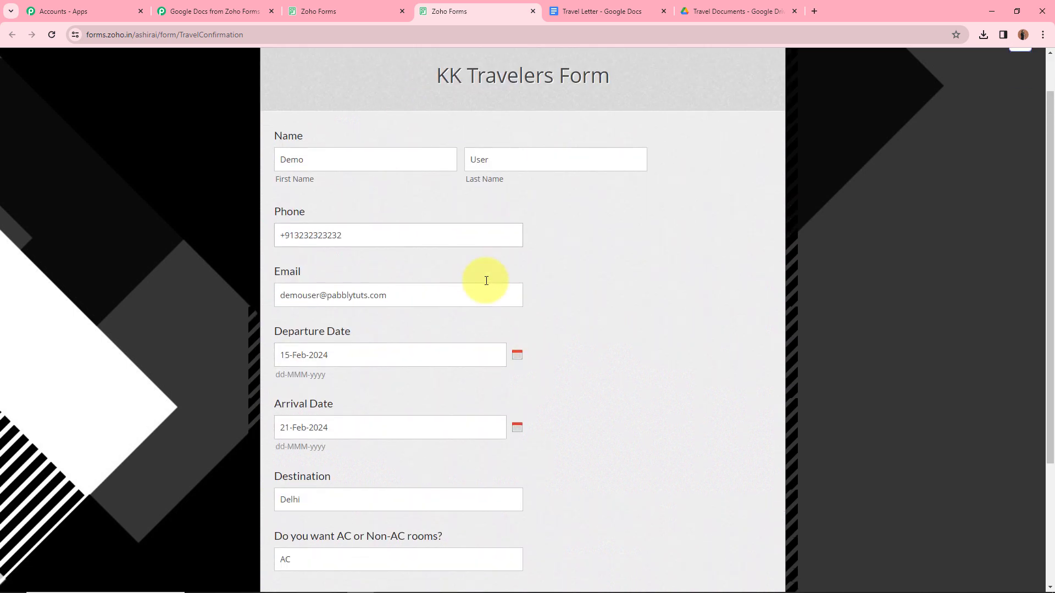
pyautogui.click(522, 482)
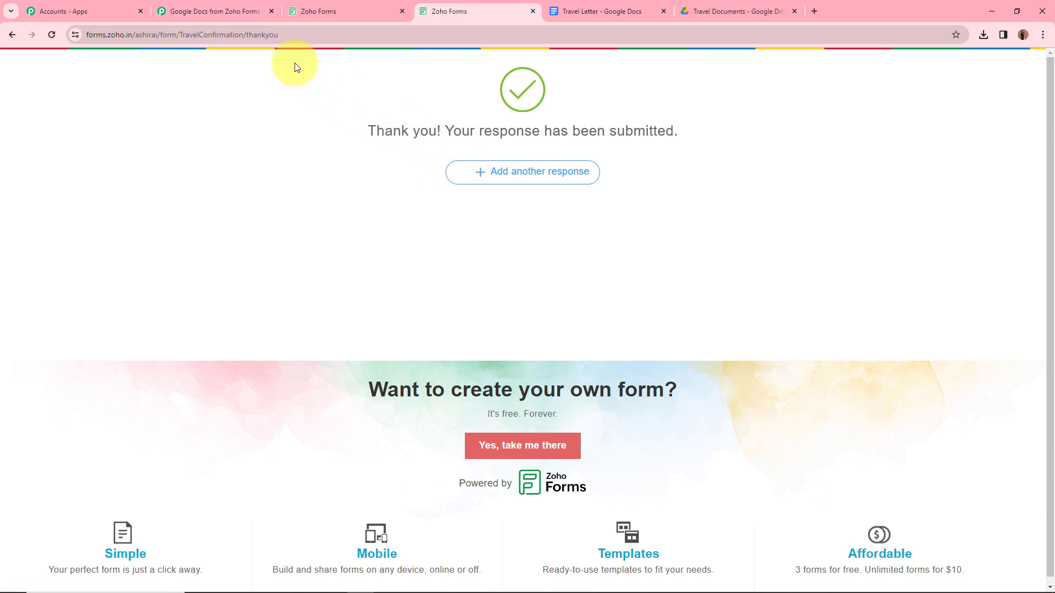
pyautogui.click(229, 8)
pyautogui.scroll(-5, 478, 295)
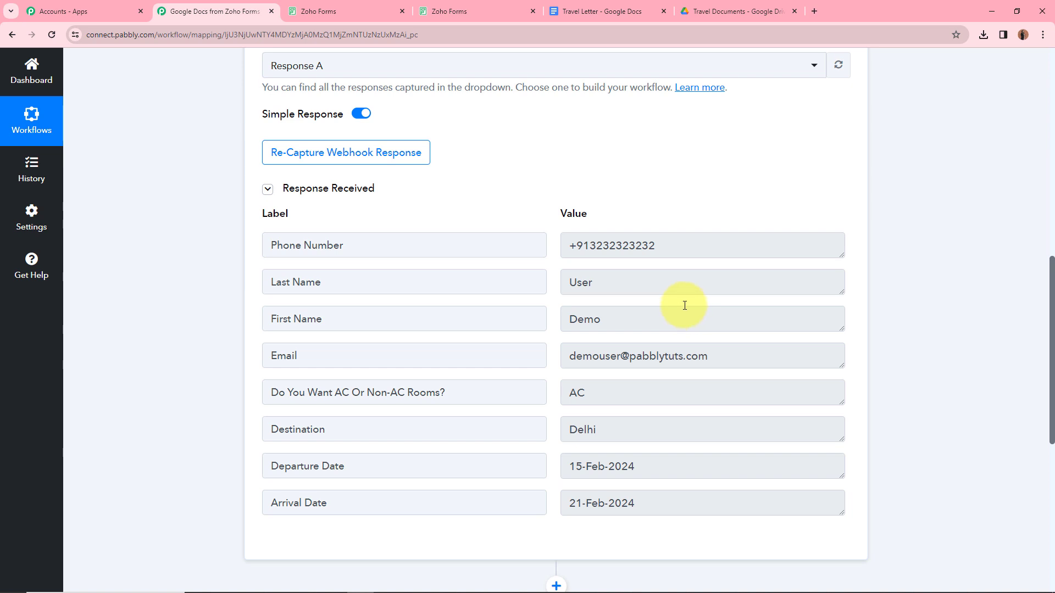
# Step: Scroll through the Response Received values, then collapse the Zoho Forms New Form Submitted trigger
pyautogui.scroll(6, 624, 302)
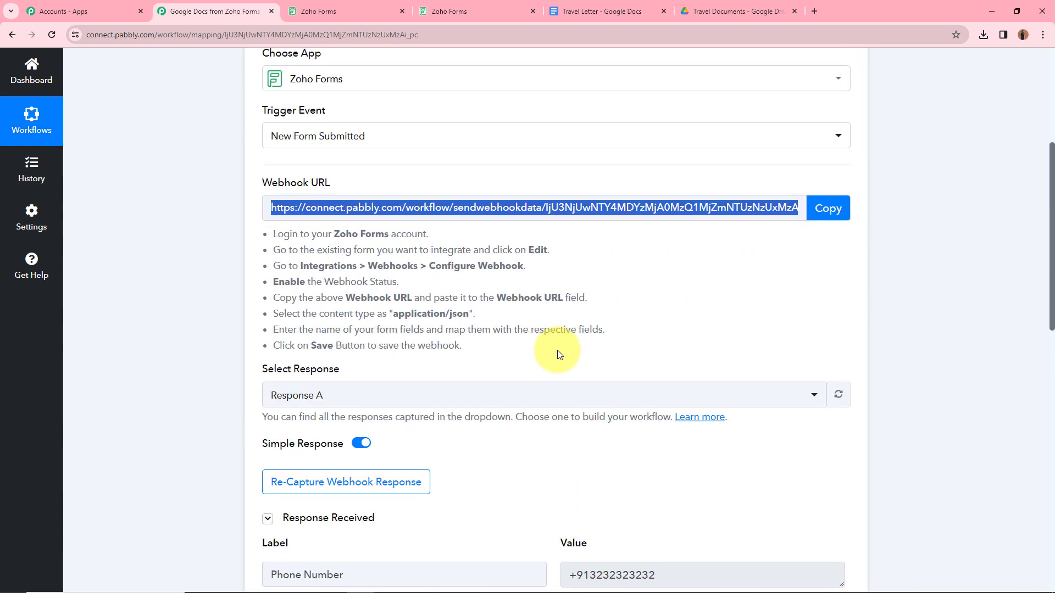
pyautogui.scroll(-1, 572, 318)
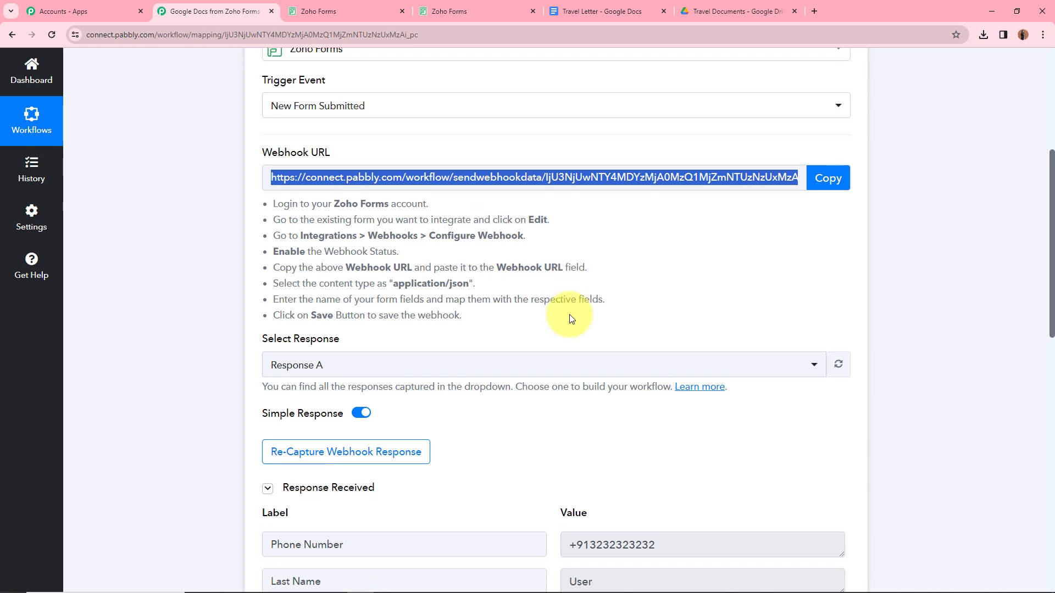
pyautogui.scroll(-3, 571, 317)
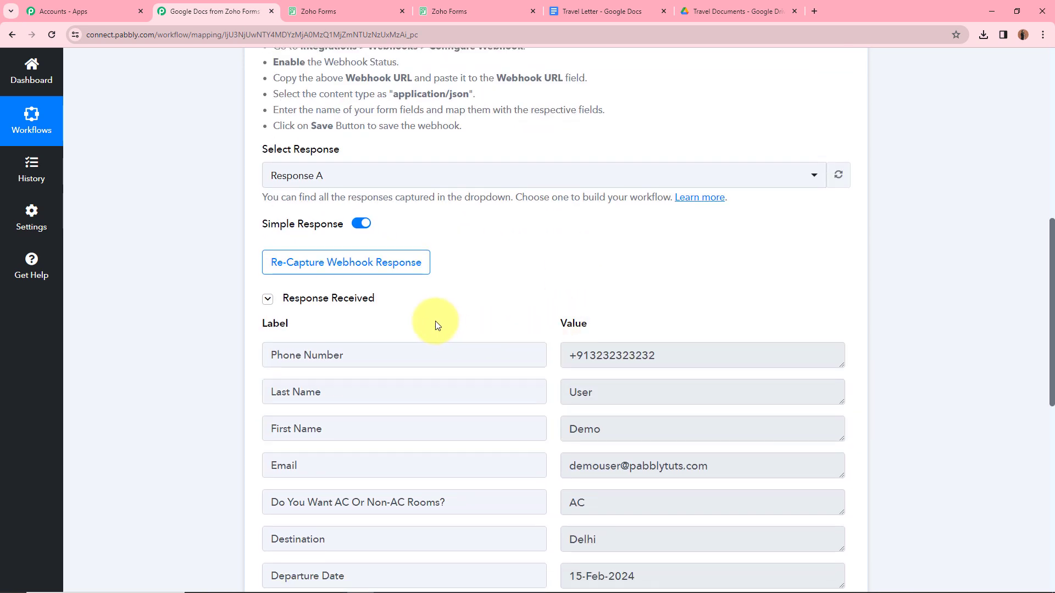
pyautogui.scroll(-1, 433, 325)
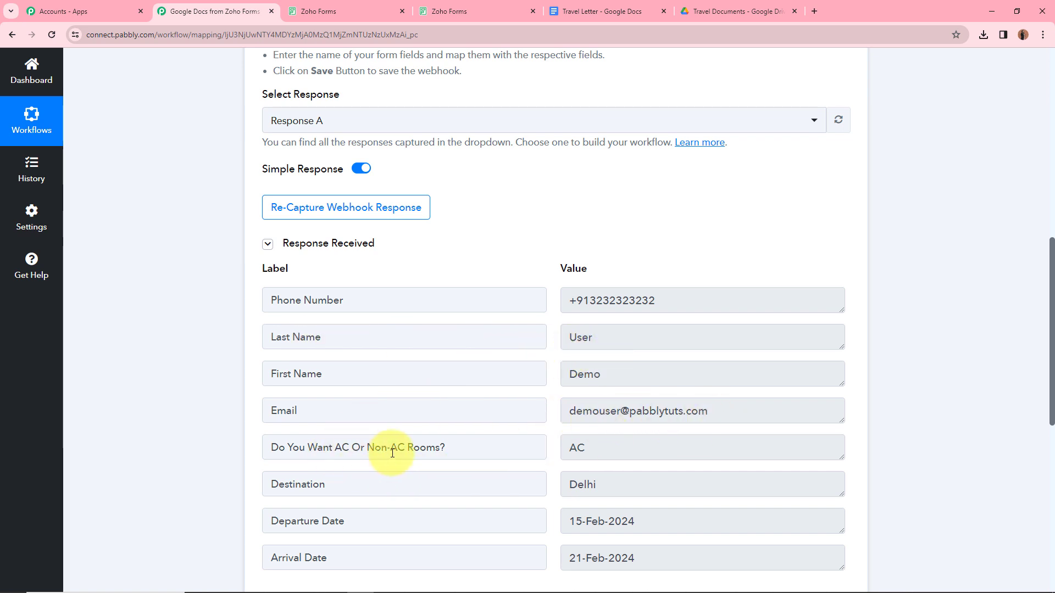
pyautogui.scroll(-2, 615, 486)
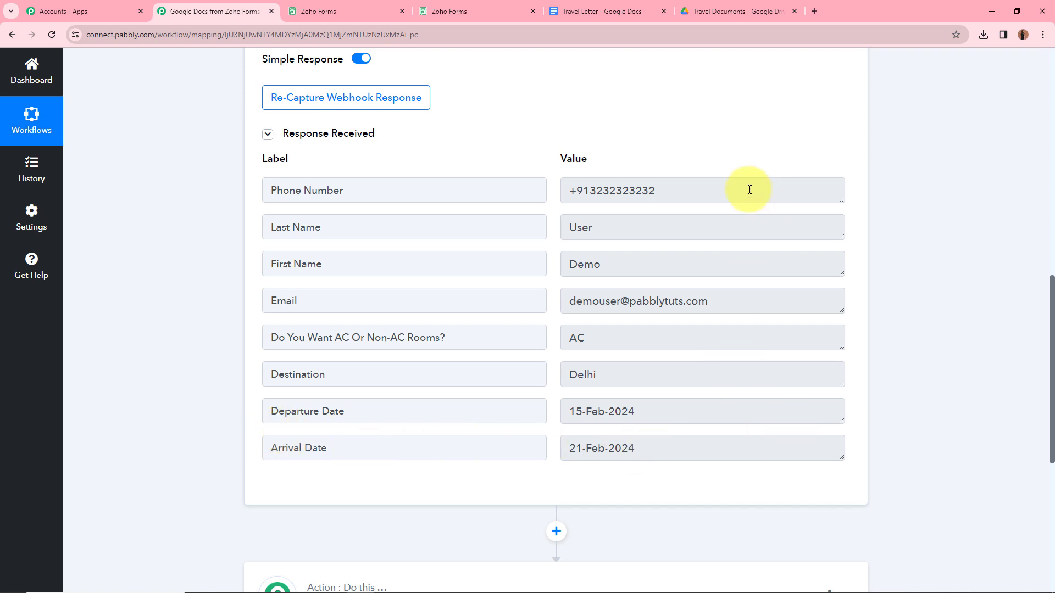
pyautogui.scroll(15, 400, 288)
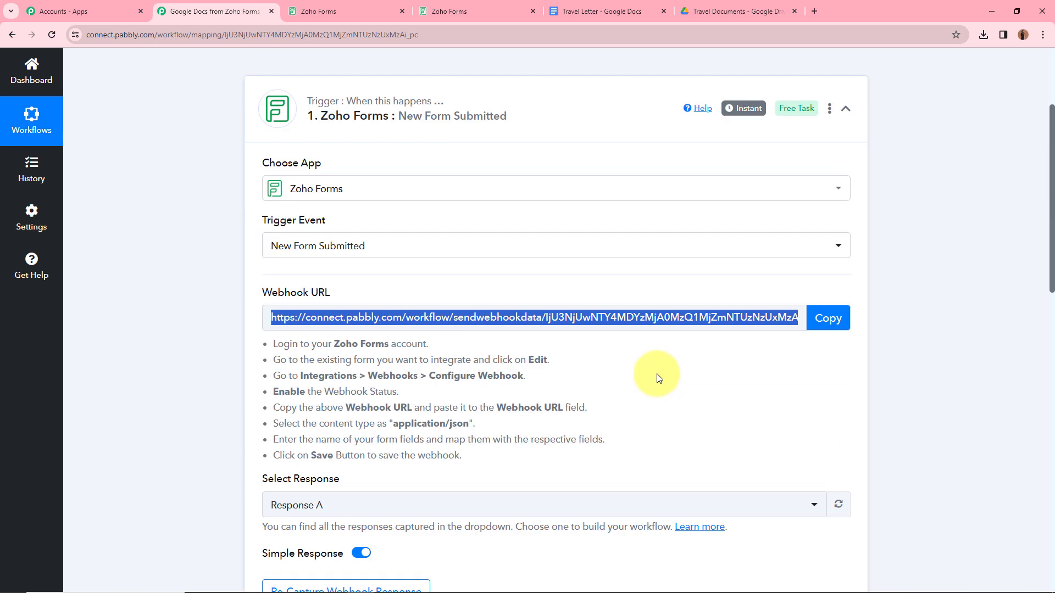
pyautogui.click(847, 222)
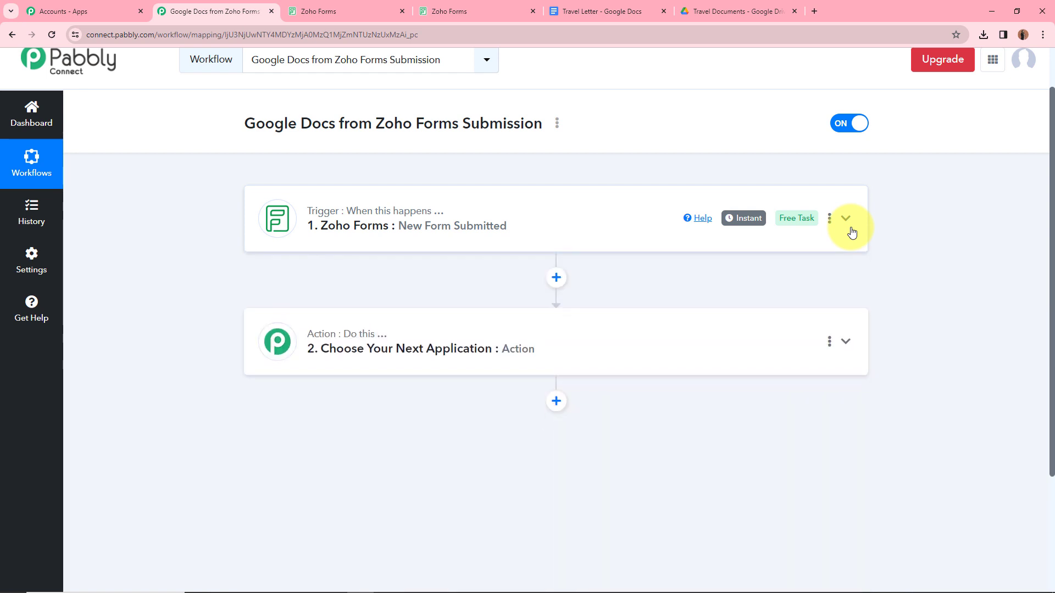
# Step: Set the action step to Google Docs, found by searching 'Google D', with Create Document from Template
pyautogui.click(846, 342)
pyautogui.scroll(-3, 730, 332)
pyautogui.click(474, 285)
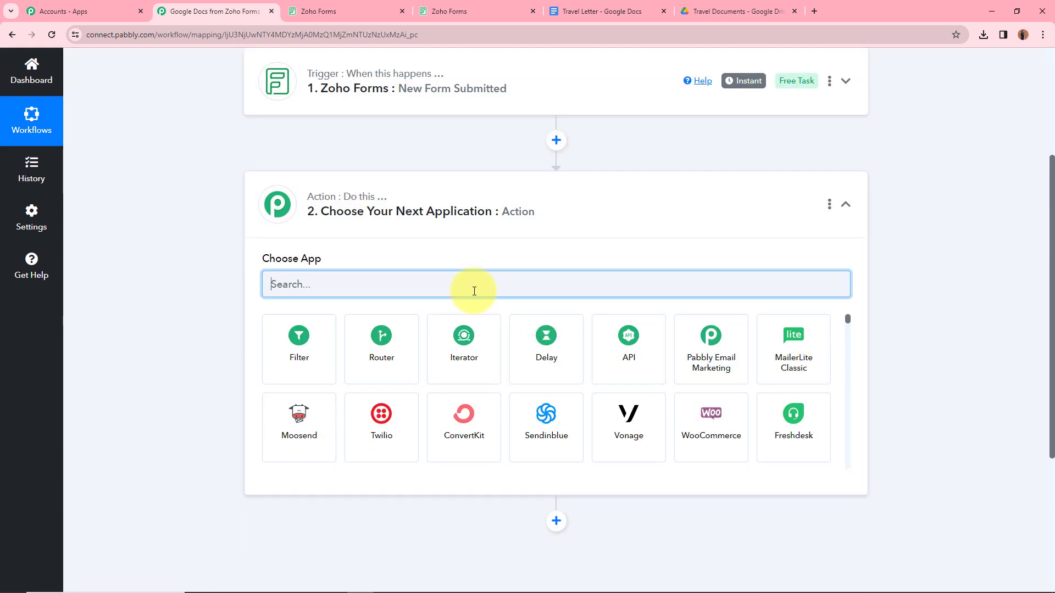
pyautogui.write('Goog')
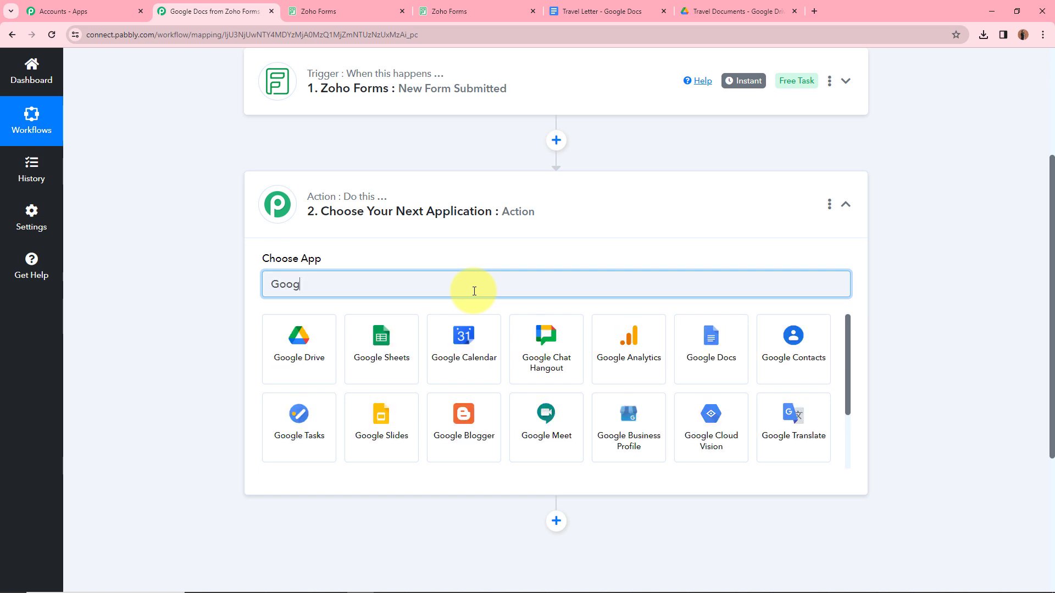
pyautogui.write('le D')
pyautogui.click(396, 353)
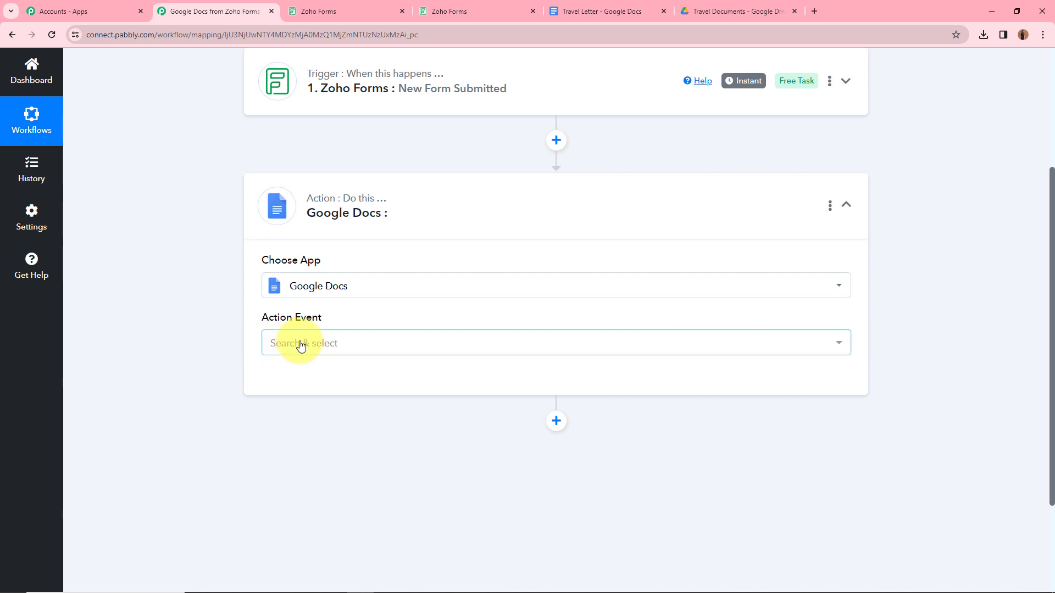
pyautogui.click(301, 346)
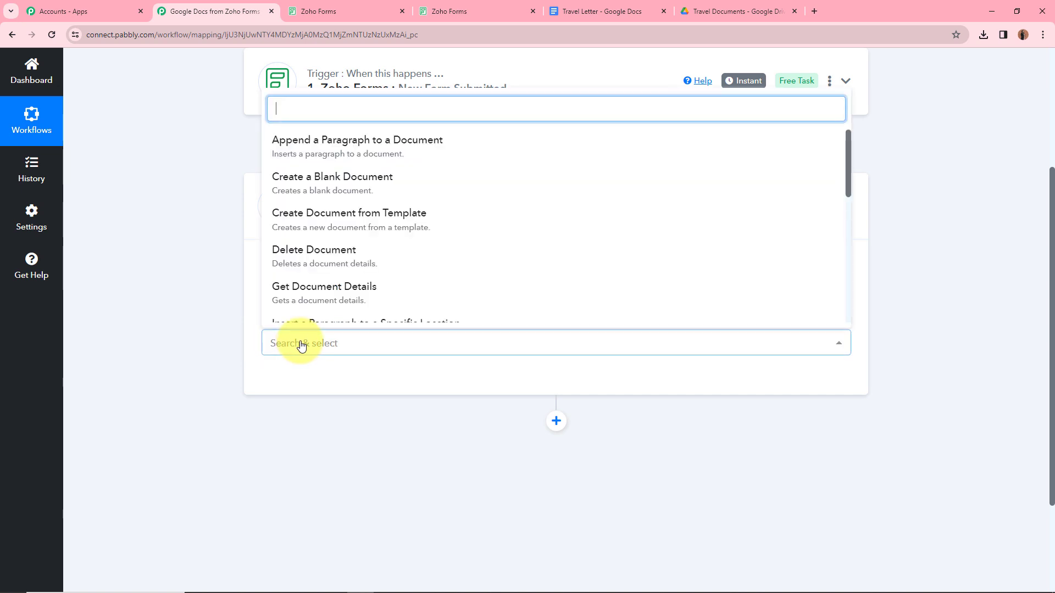
pyautogui.click(333, 230)
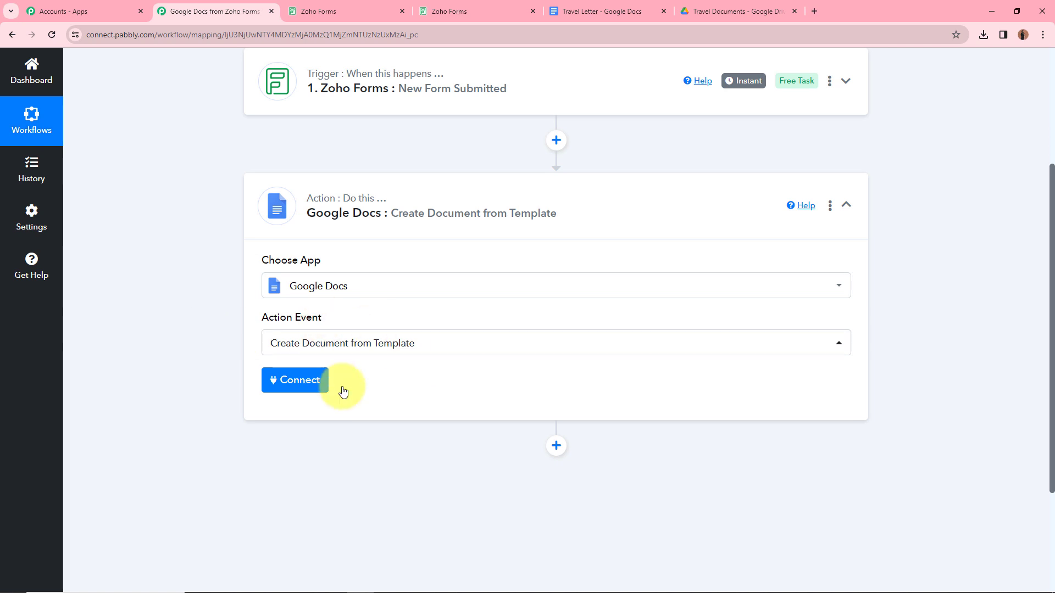
# Step: Review the Travel Letter template's {{Phone Number}}, {{Email}} and {{Name}} placeholders in Google Docs
pyautogui.click(598, 10)
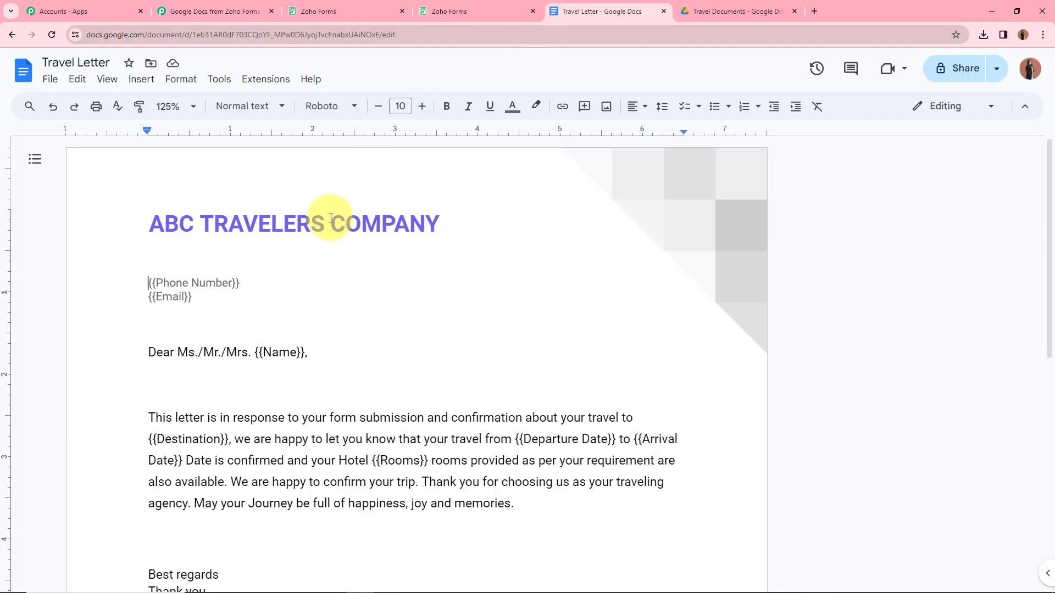
pyautogui.scroll(-2, 325, 229)
pyautogui.scroll(2, 322, 276)
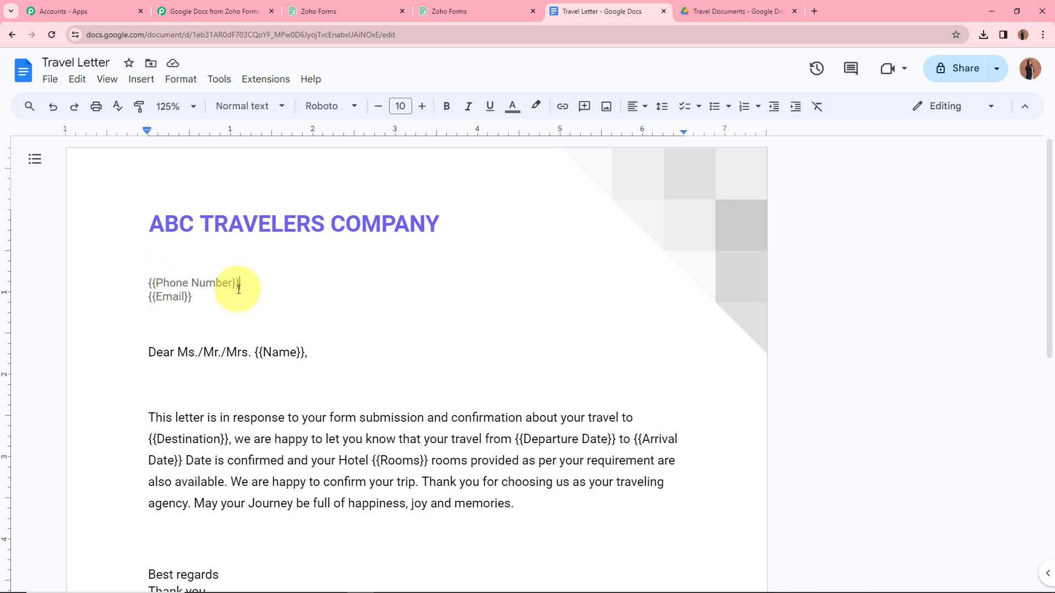
pyautogui.click(295, 351)
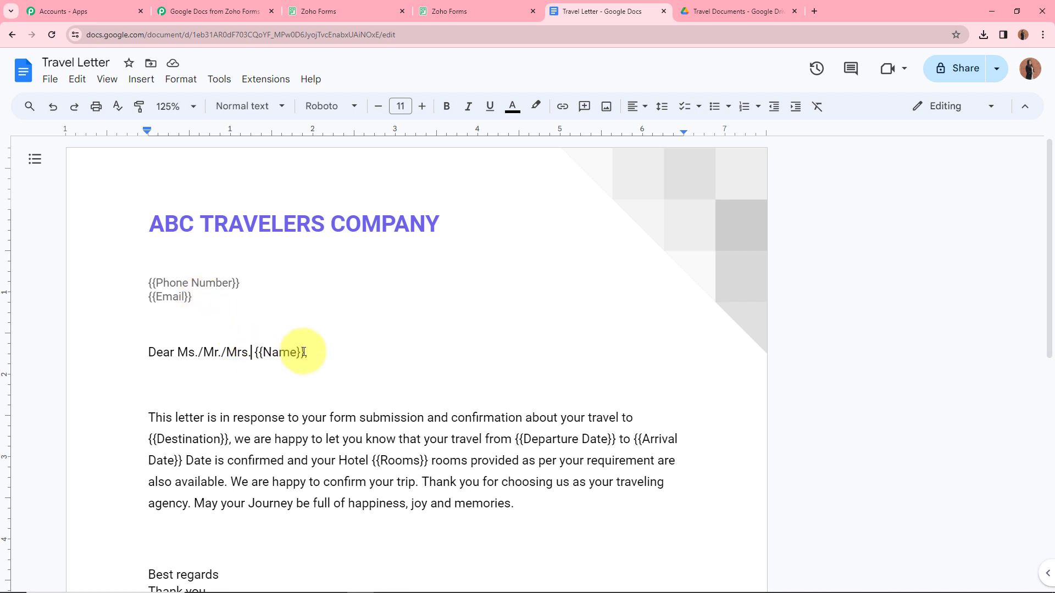
pyautogui.click(219, 11)
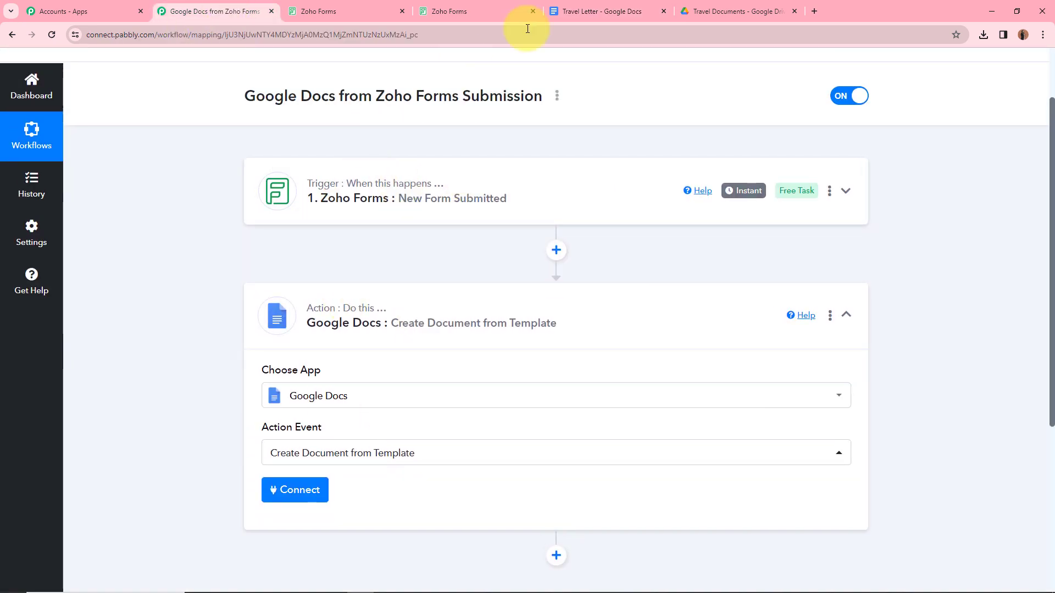
pyautogui.click(626, 11)
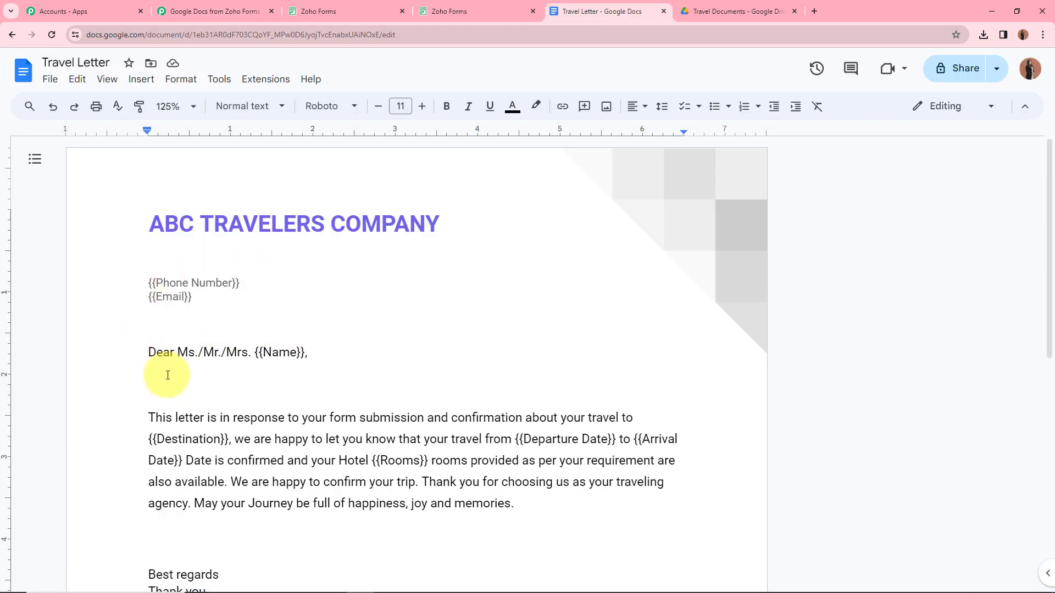
# Step: Add a new Google Docs connection via Sign in with Google and allow Drive access
pyautogui.click(217, 10)
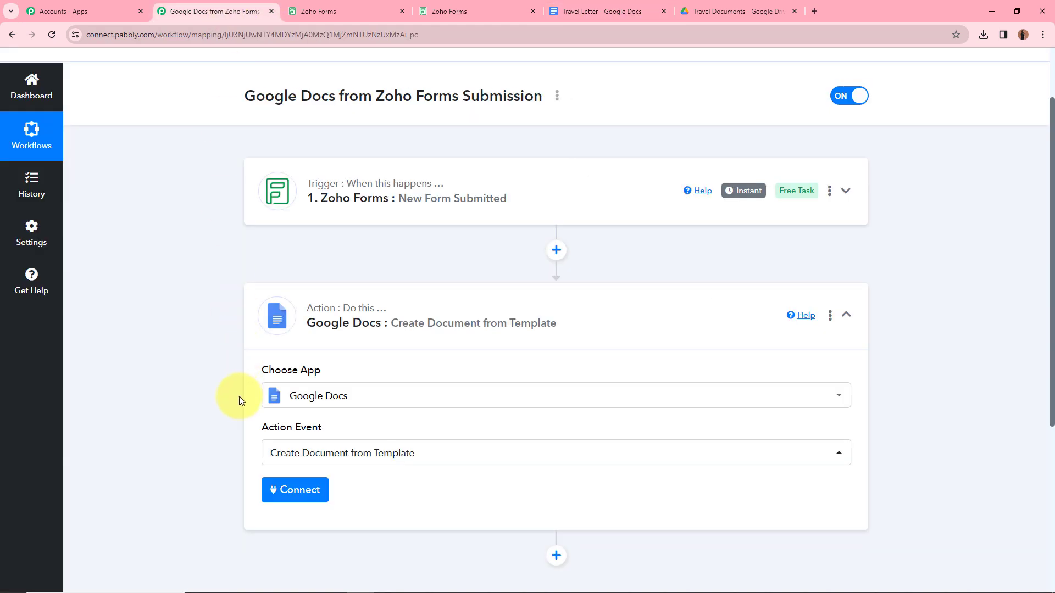
pyautogui.scroll(-1, 239, 396)
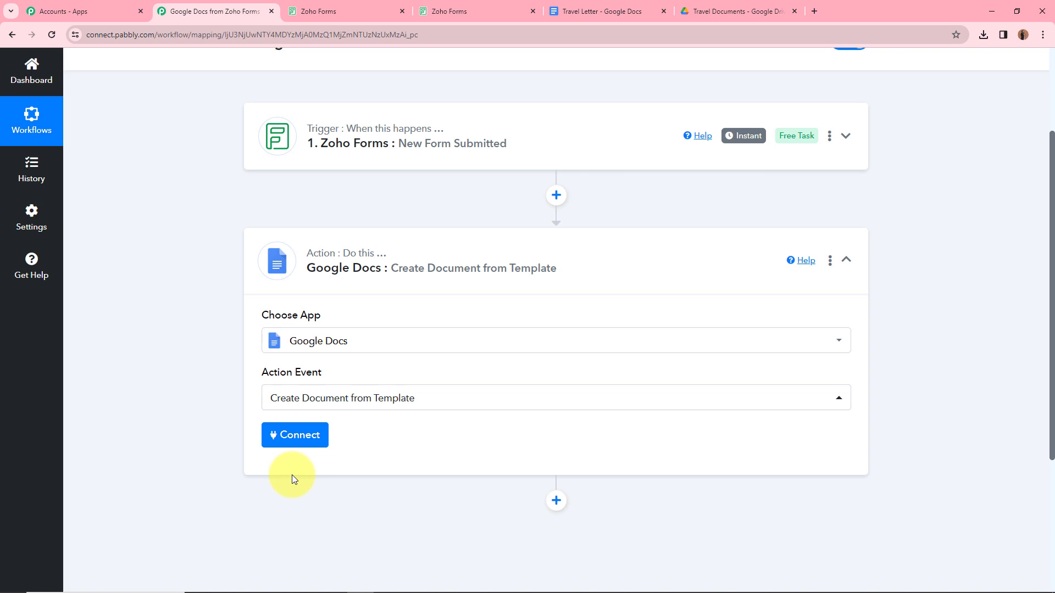
pyautogui.click(290, 435)
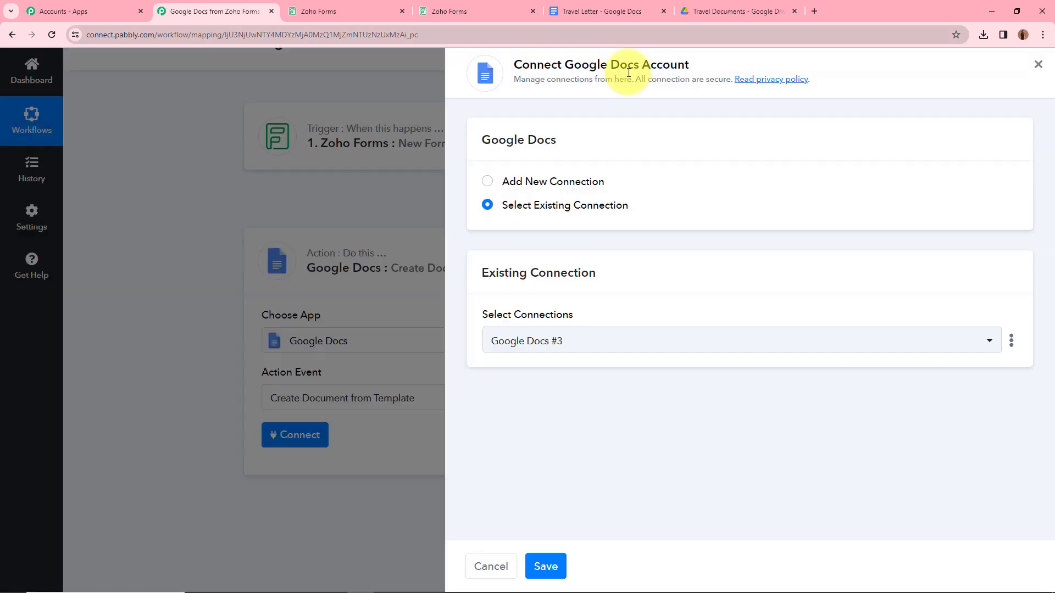
pyautogui.click(488, 182)
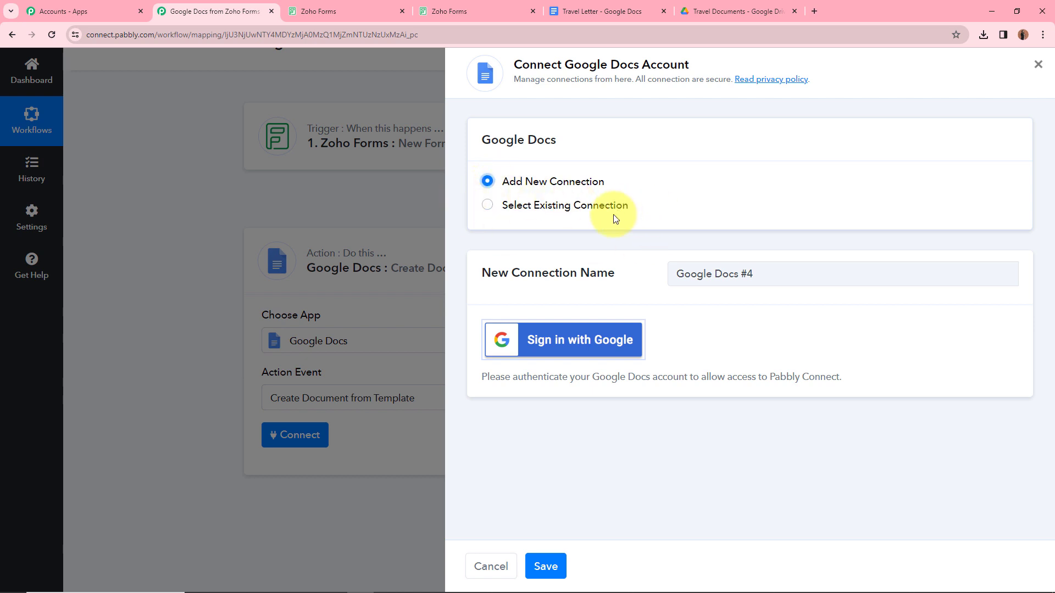
pyautogui.click(573, 345)
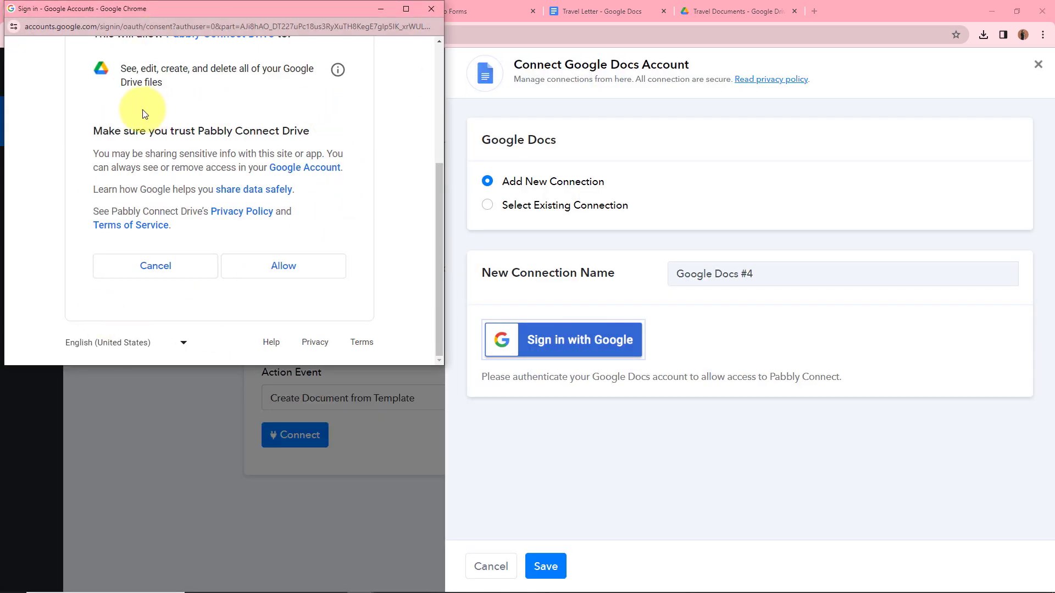
pyautogui.click(330, 268)
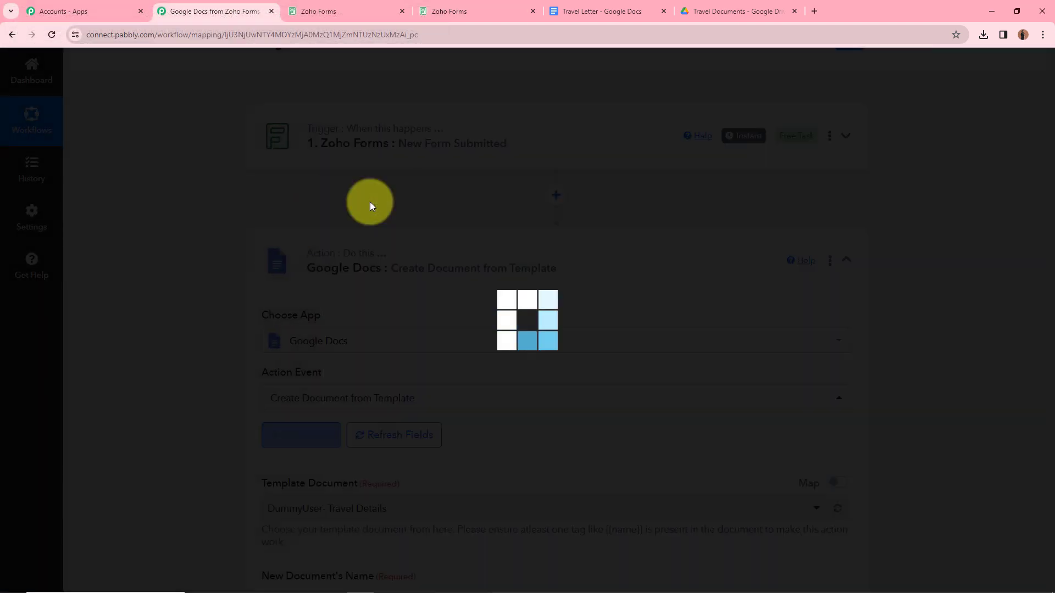
# Step: Confirm the template's title and choose Travel Letter as the Template Document
pyautogui.scroll(-1, 366, 288)
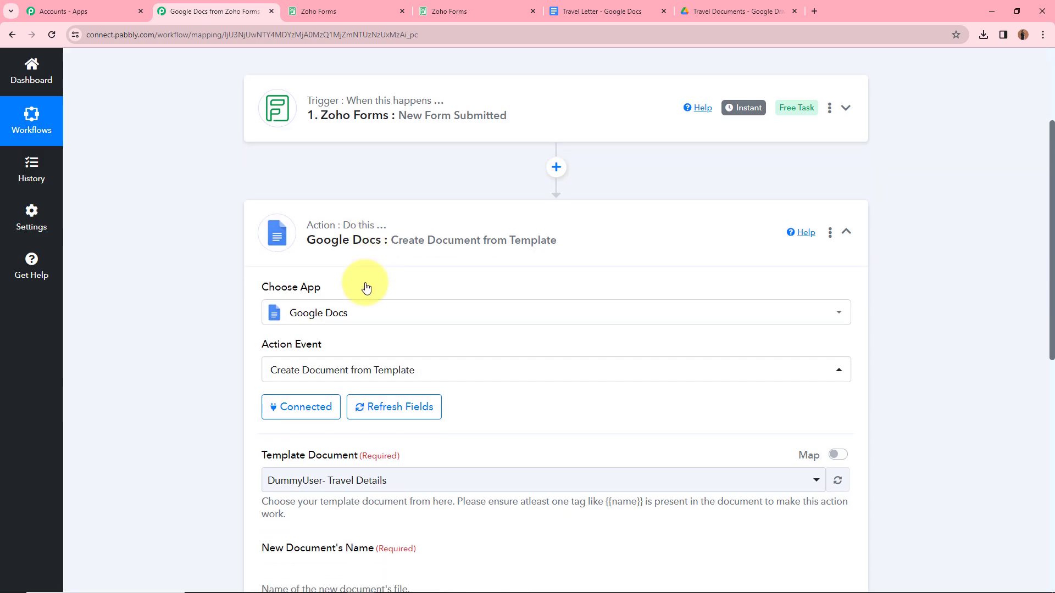
pyautogui.scroll(-2, 367, 288)
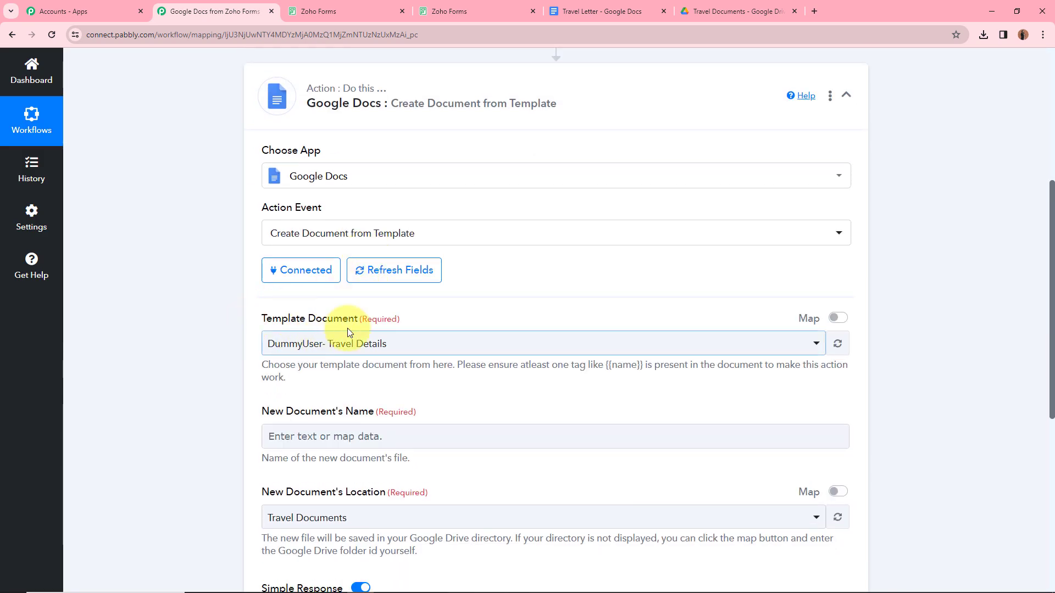
pyautogui.click(557, 7)
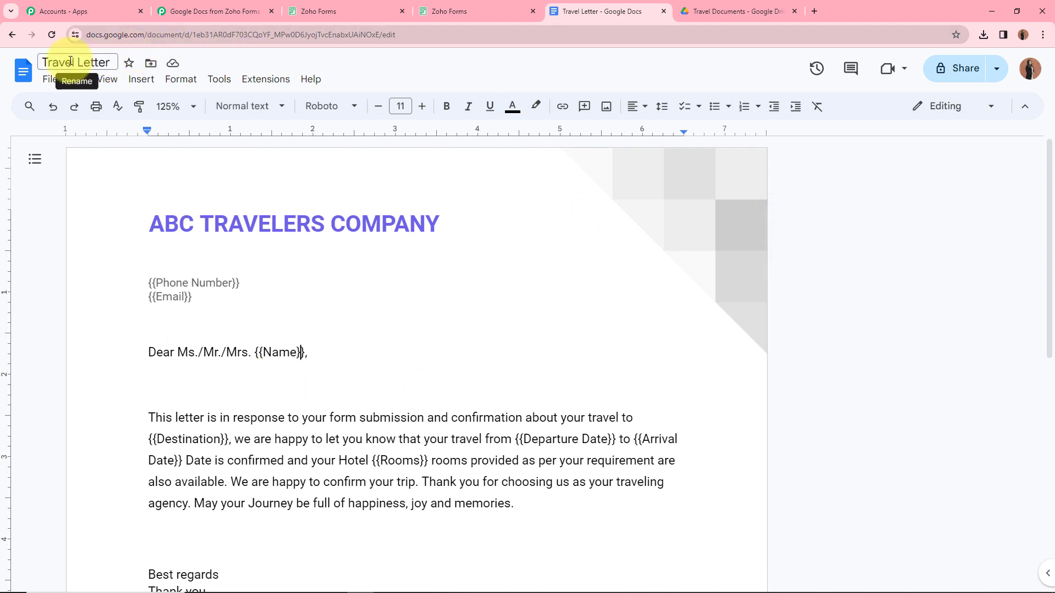
pyautogui.click(214, 8)
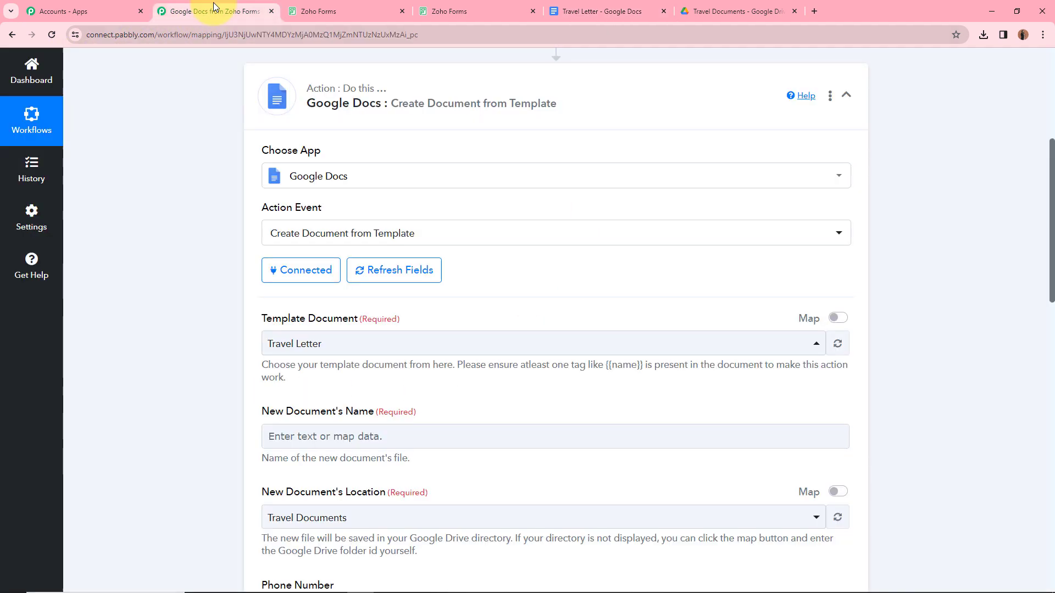
pyautogui.click(483, 344)
pyautogui.click(445, 168)
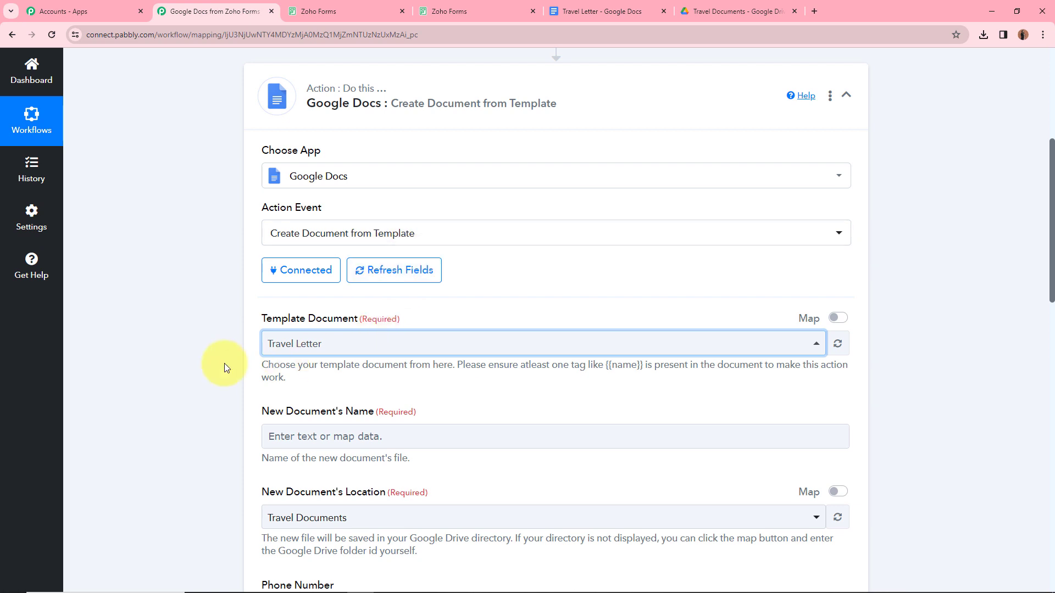
pyautogui.scroll(-2, 224, 365)
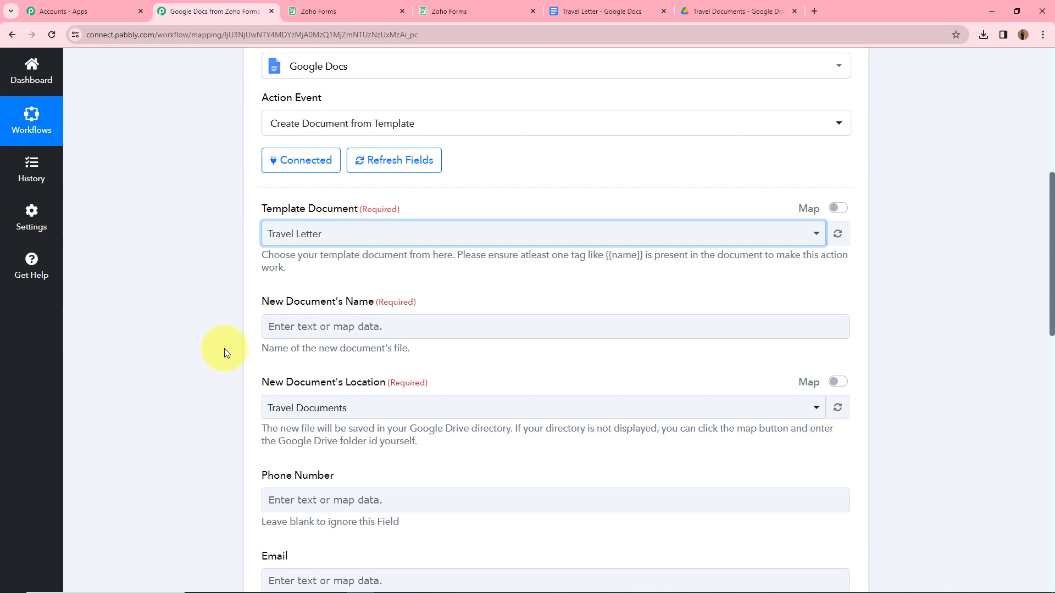
# Step: Set New Document's Name to the First Name and Last Name tokens plus '- Travel Details'
pyautogui.click(376, 328)
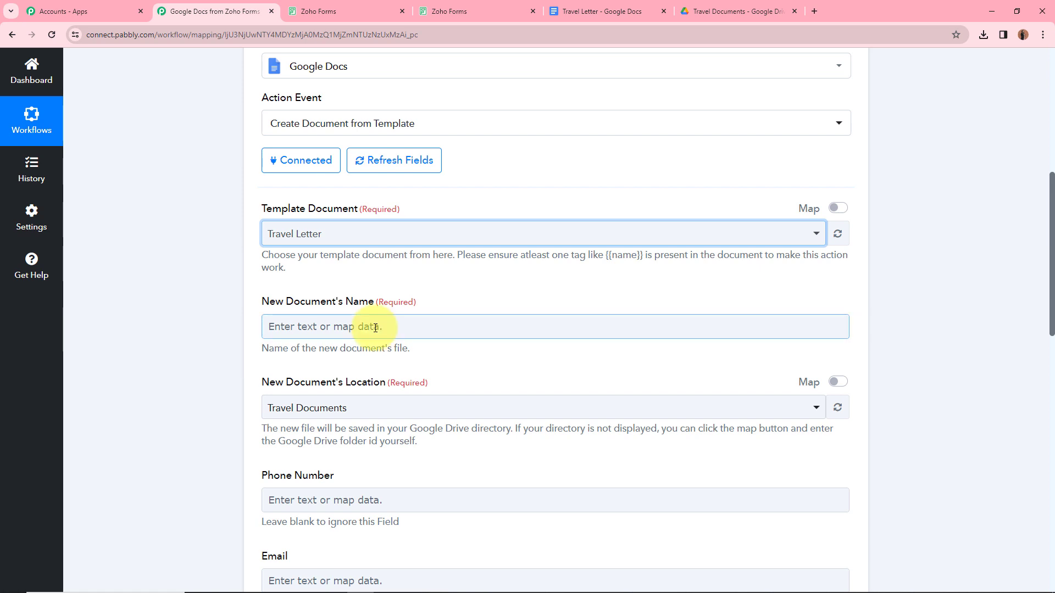
pyautogui.click(376, 328)
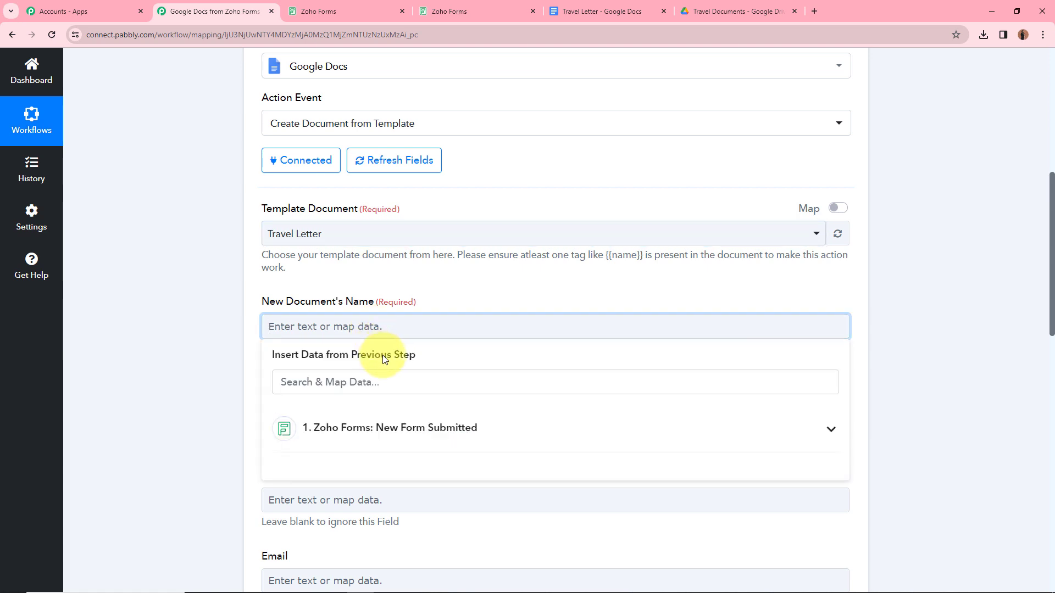
pyautogui.click(425, 438)
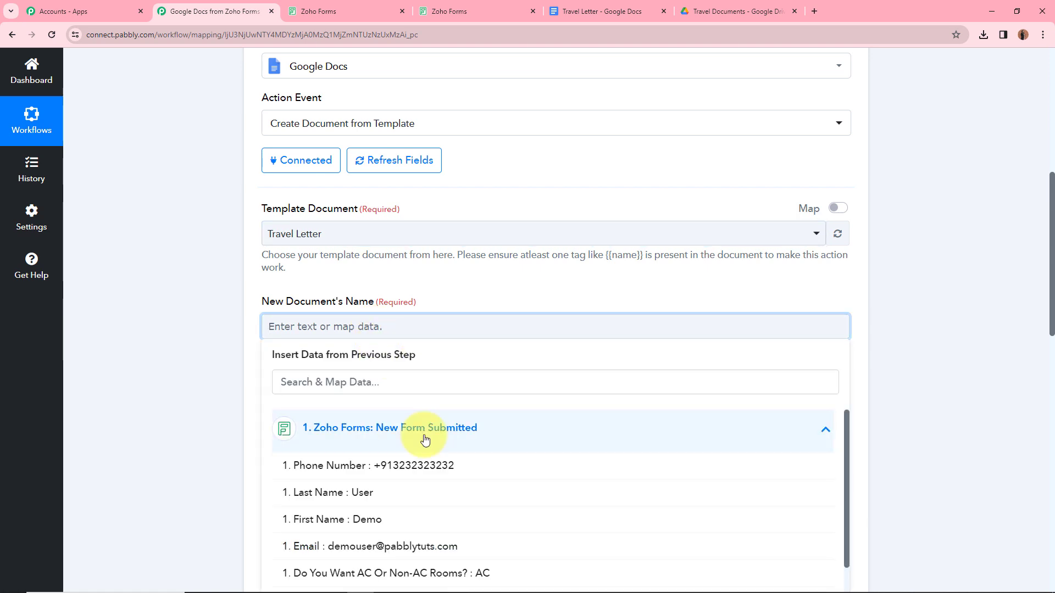
pyautogui.click(328, 520)
pyautogui.click(338, 507)
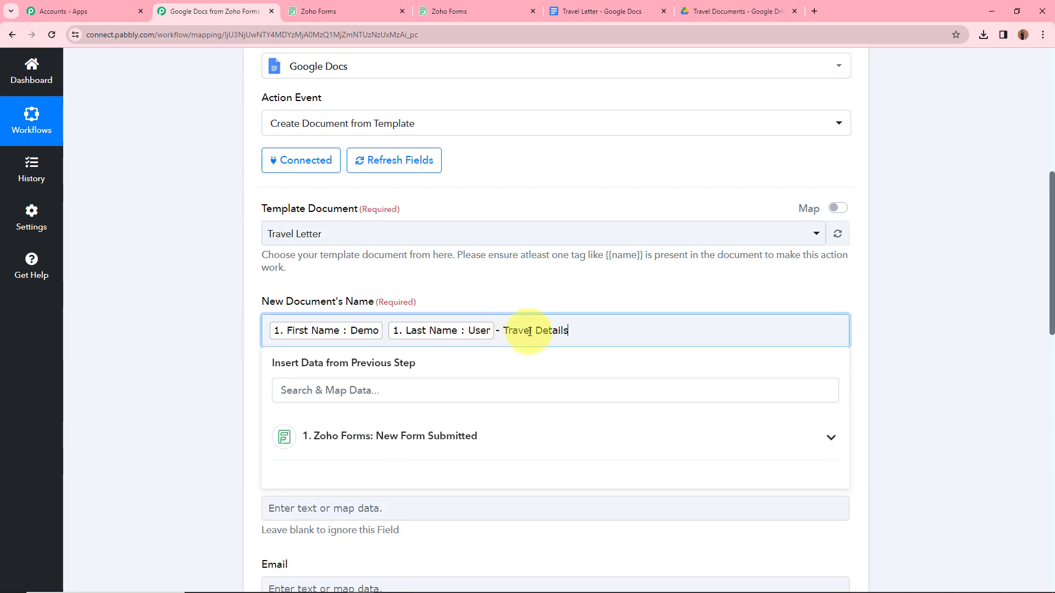
pyautogui.click(212, 304)
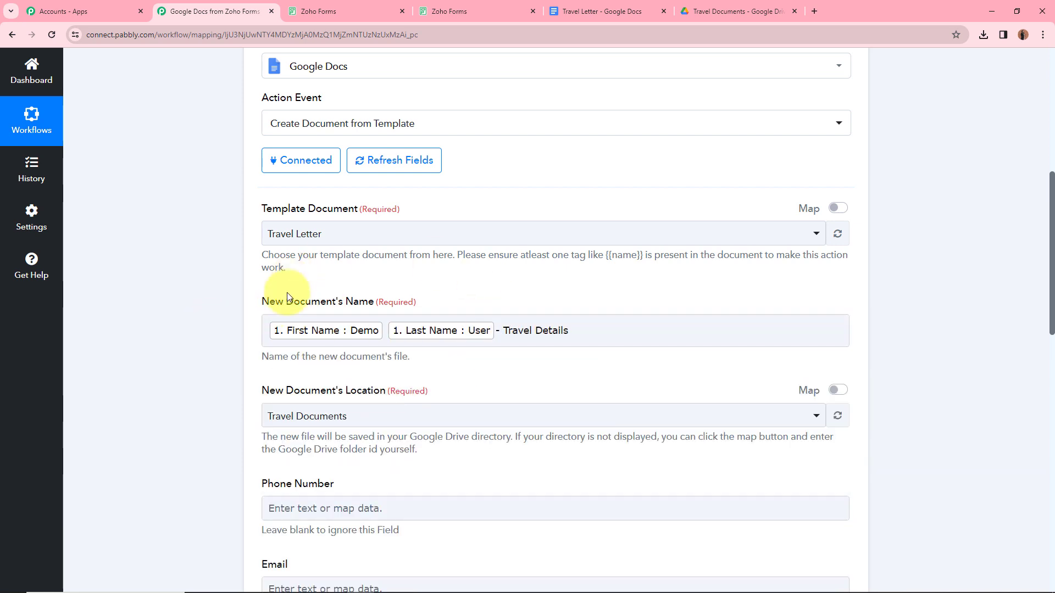
pyautogui.click(296, 320)
pyautogui.click(464, 369)
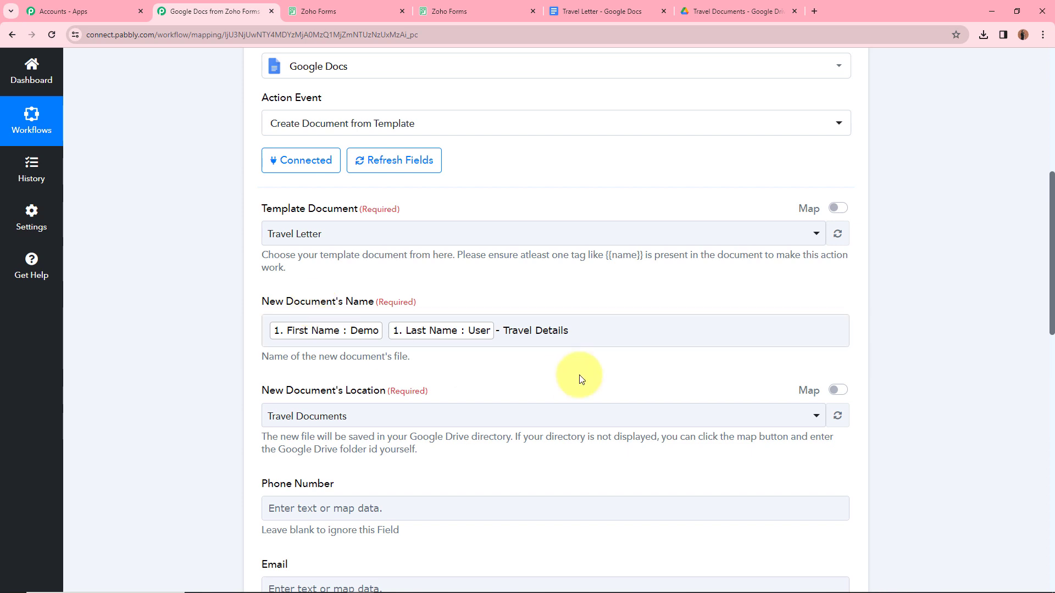
pyautogui.scroll(-3, 212, 362)
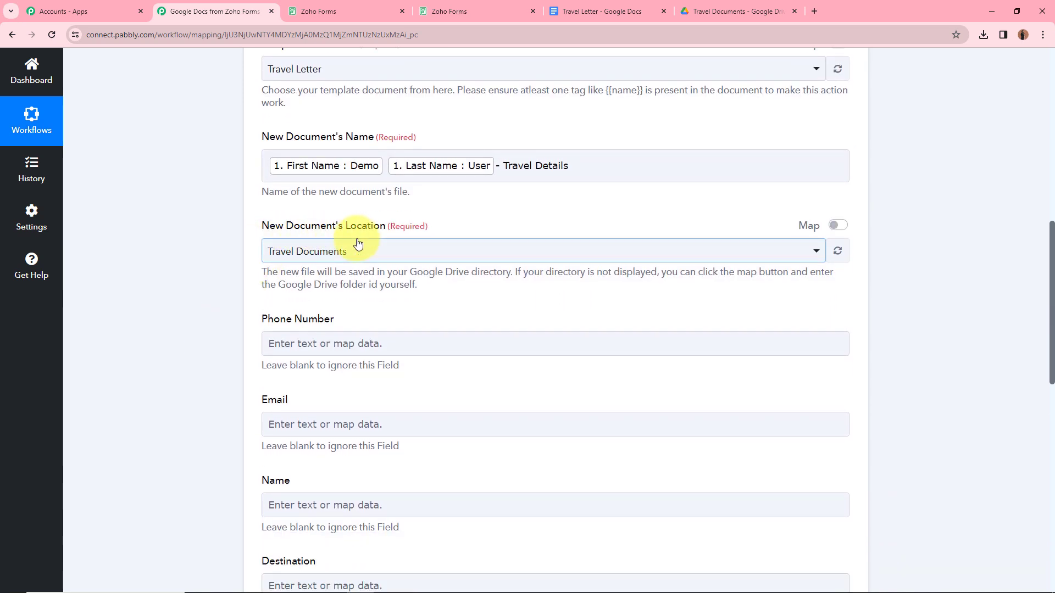
# Step: Check the Travel Documents folder in Drive and select it as New Document's Location
pyautogui.click(718, 7)
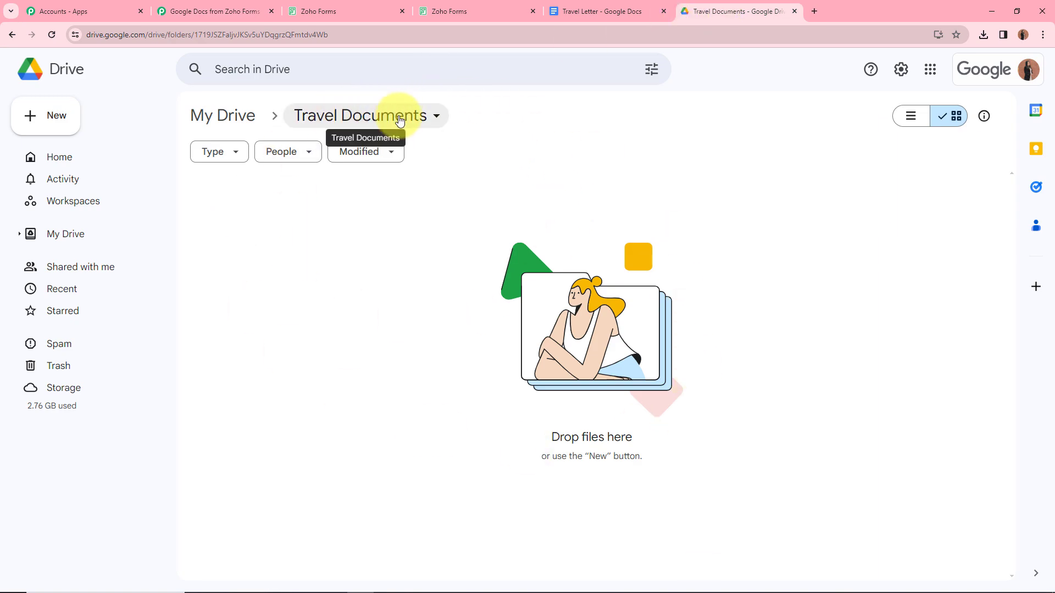
pyautogui.click(259, 10)
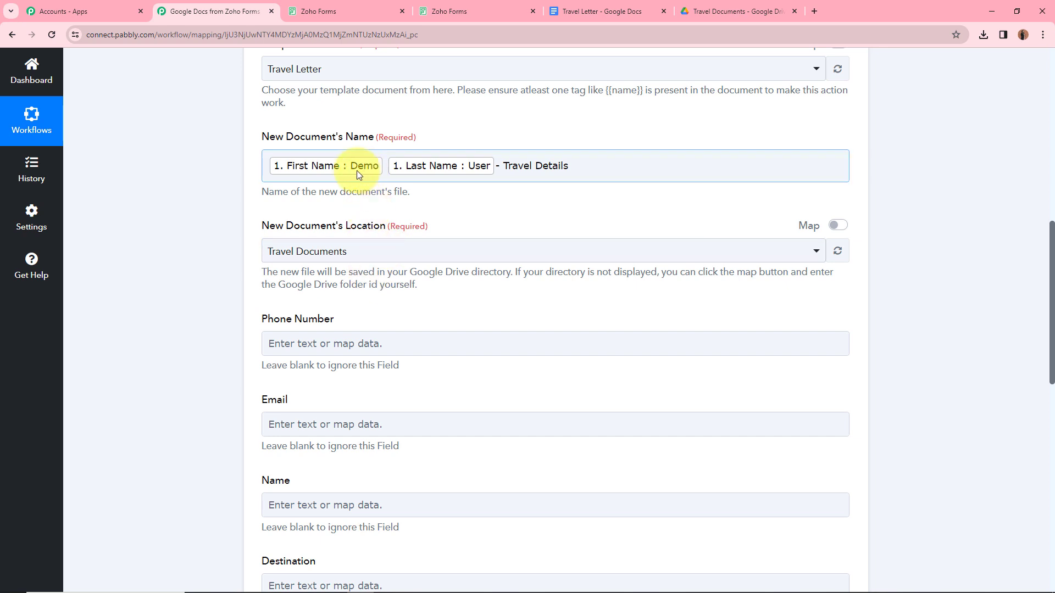
pyautogui.click(361, 256)
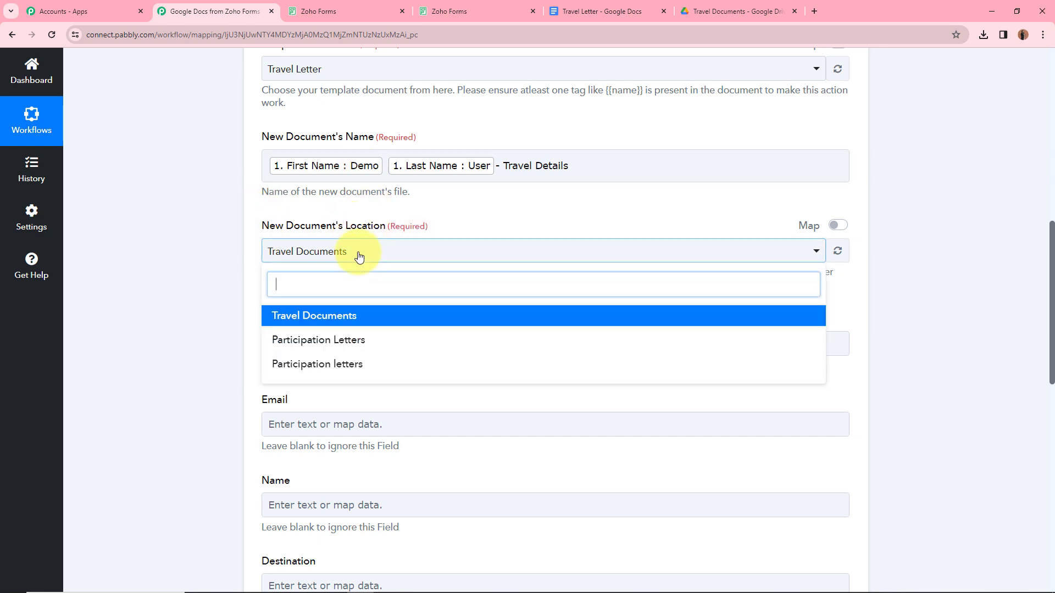
pyautogui.click(358, 321)
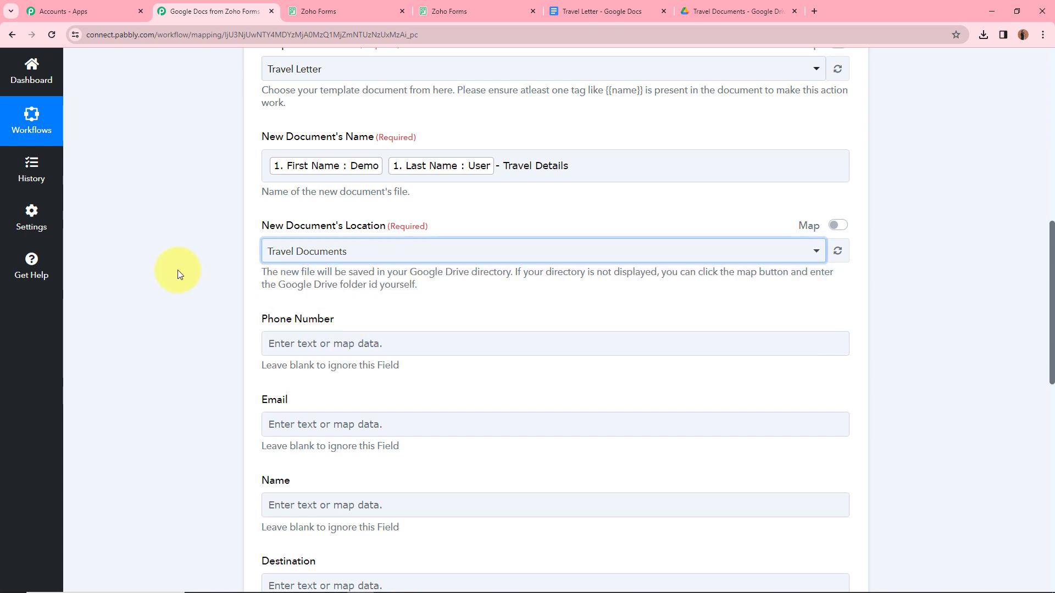
pyautogui.scroll(-2, 178, 277)
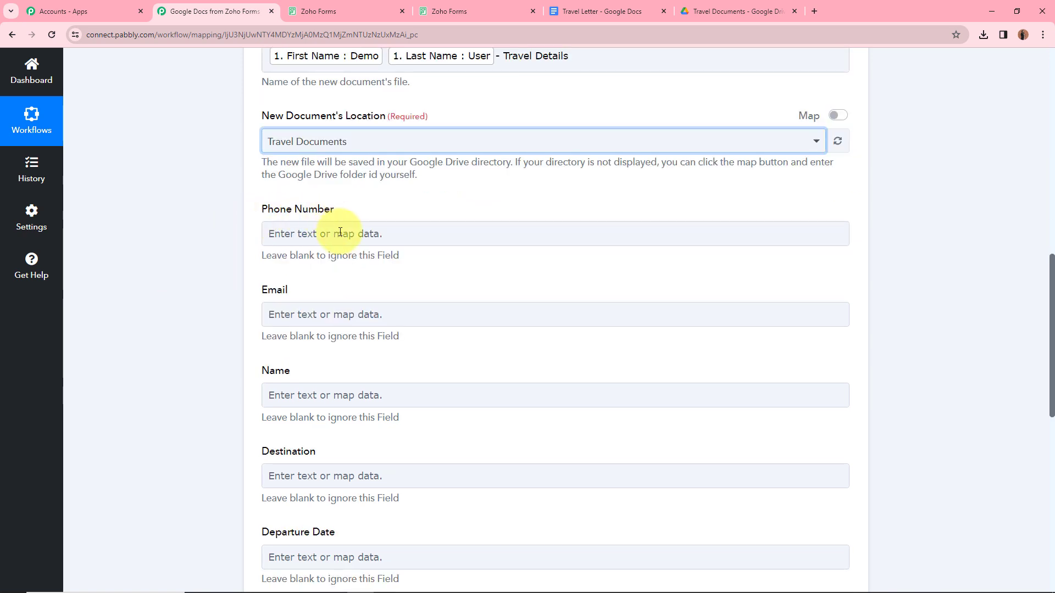
pyautogui.scroll(-2, 305, 345)
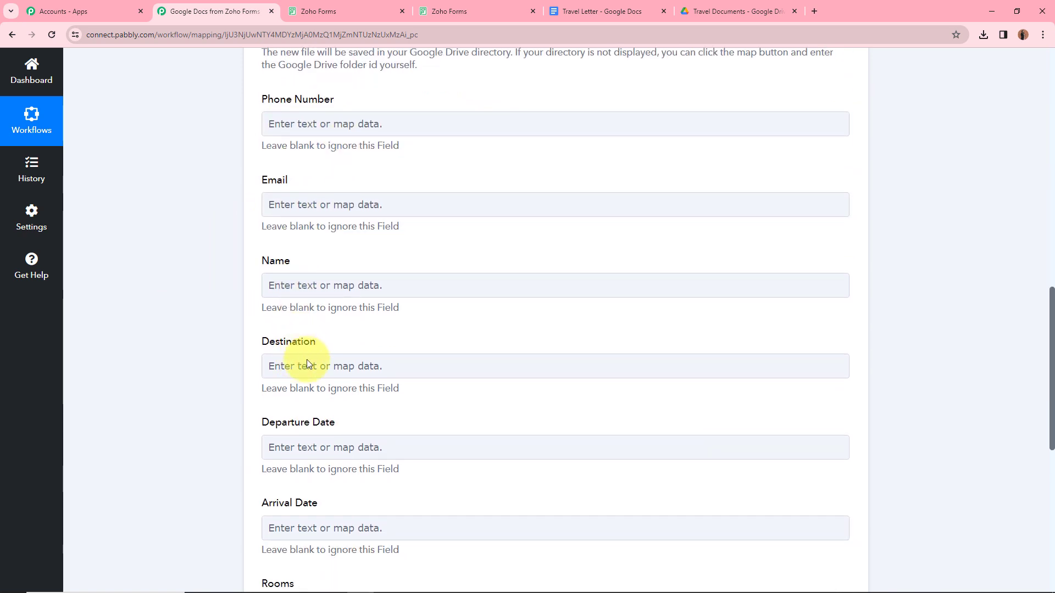
pyautogui.scroll(-2, 327, 491)
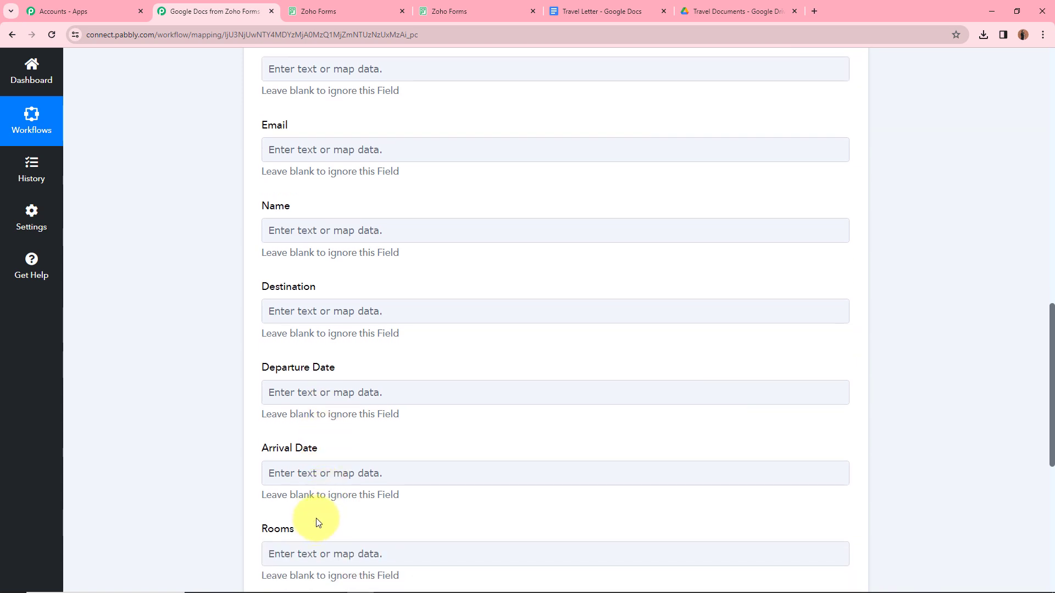
pyautogui.scroll(4, 329, 484)
pyautogui.scroll(-1, 328, 484)
pyautogui.click(602, 11)
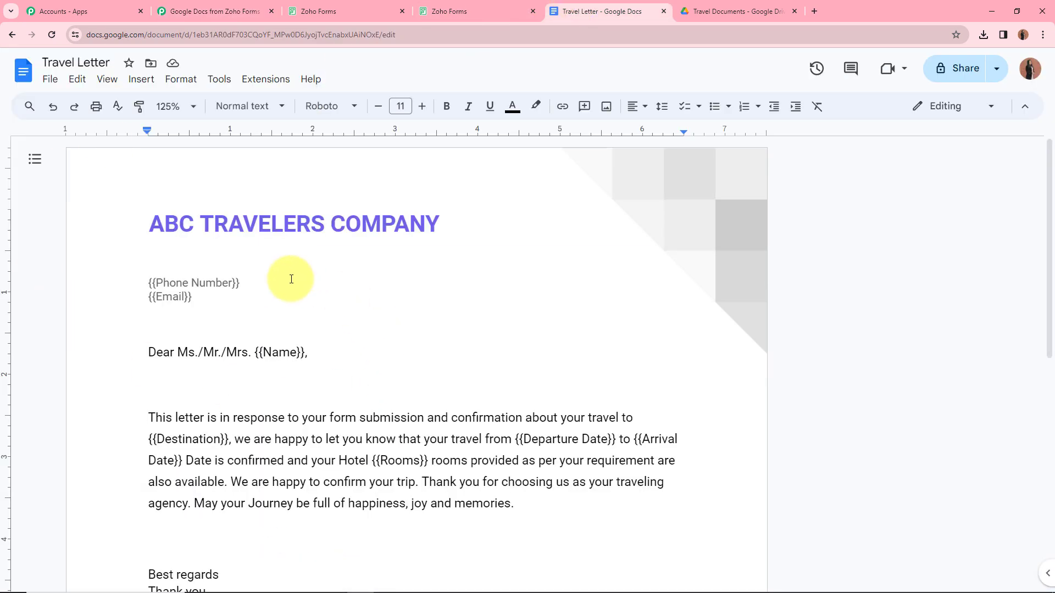
pyautogui.scroll(-1, 239, 291)
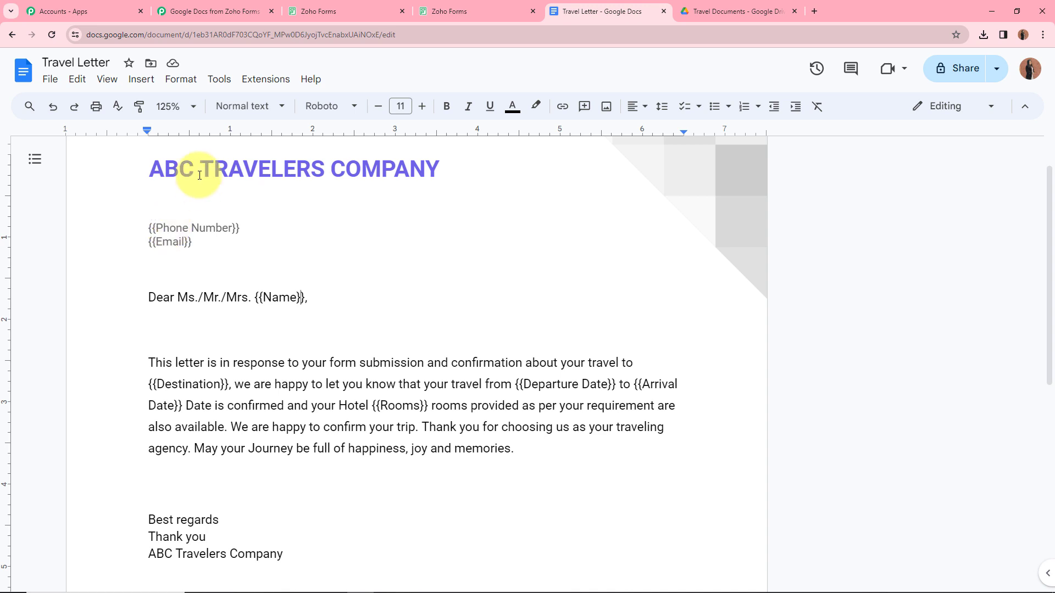
pyautogui.click(212, 11)
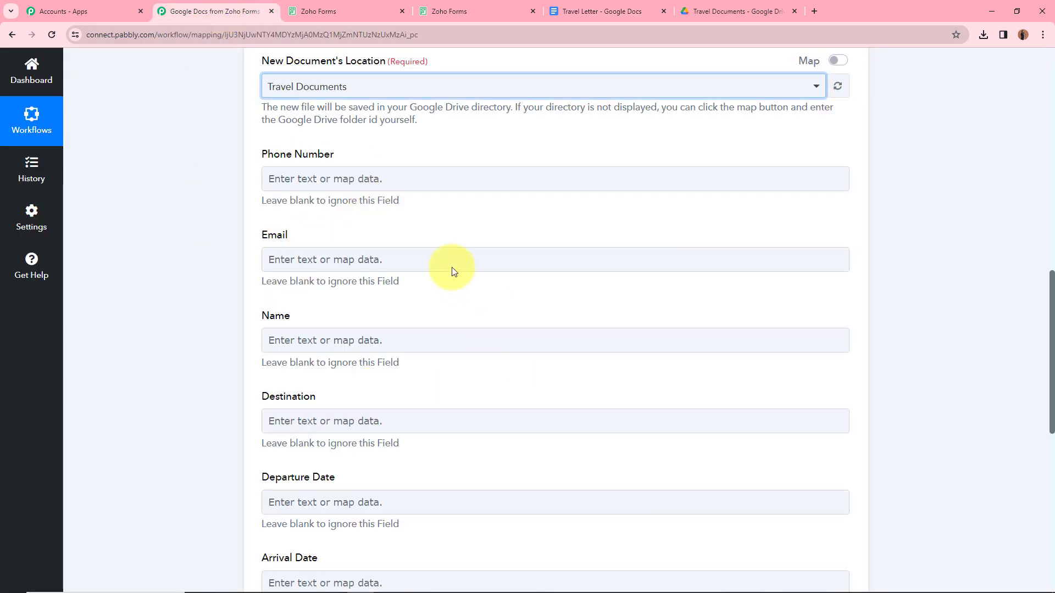
# Step: Map the form's Phone Number and Email answers into the Phone Number and Email placeholders
pyautogui.click(398, 187)
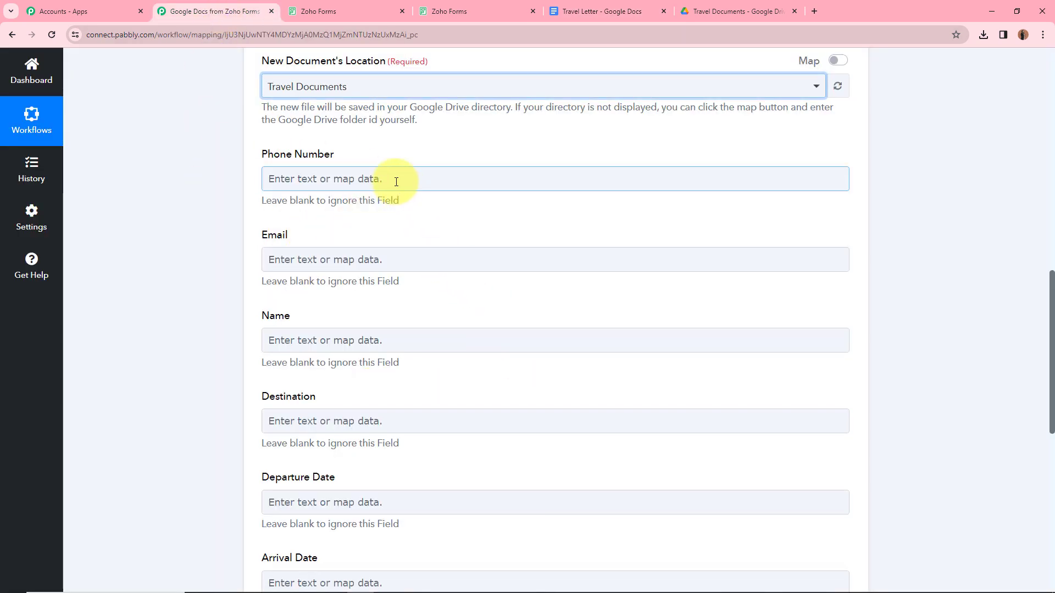
pyautogui.click(396, 182)
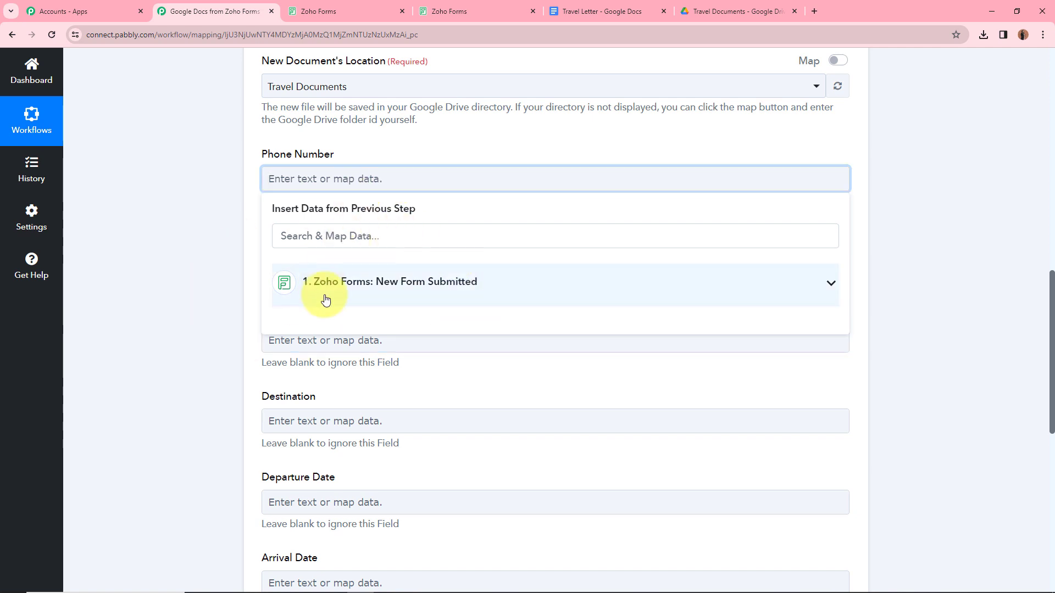
pyautogui.click(829, 285)
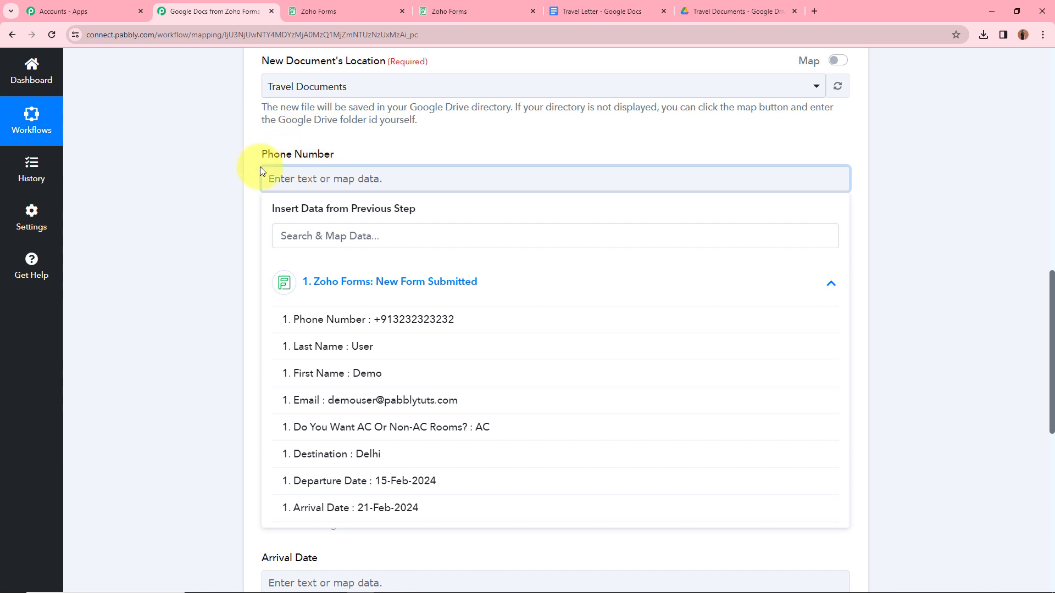
pyautogui.click(404, 326)
pyautogui.click(153, 261)
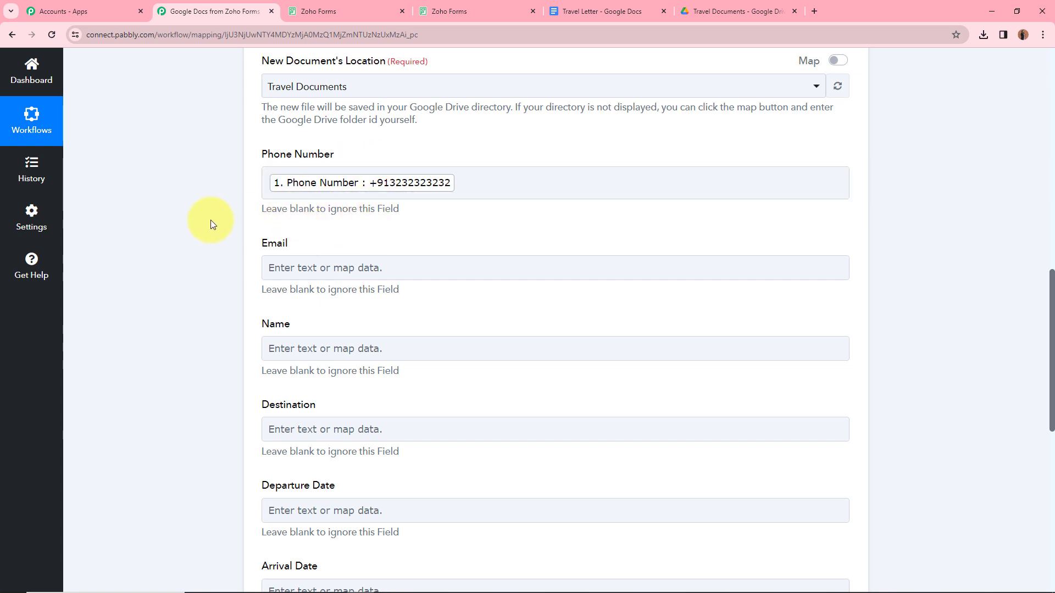
pyautogui.click(358, 269)
pyautogui.click(317, 378)
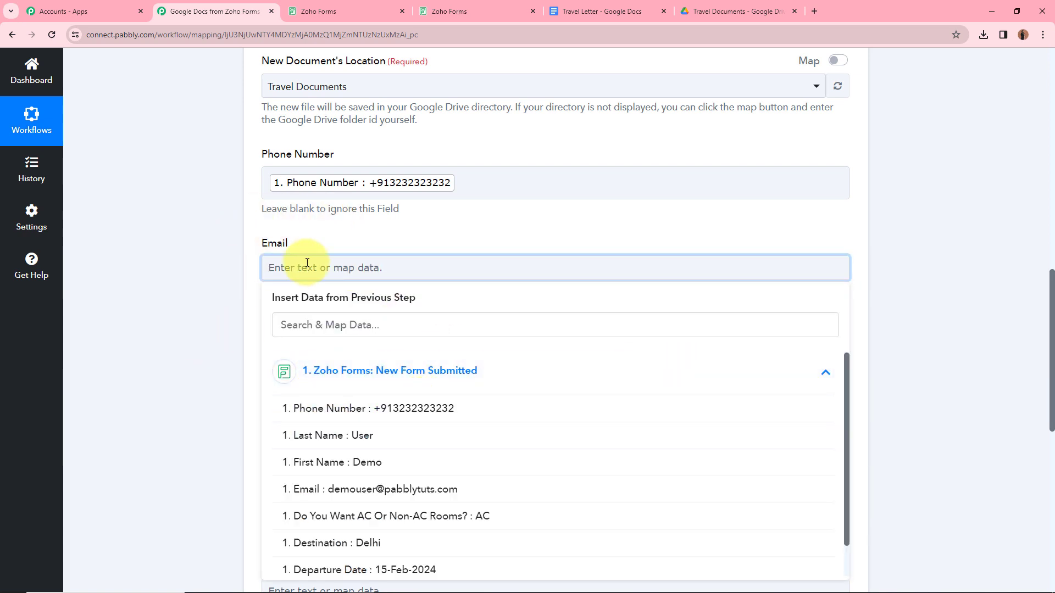
pyautogui.click(458, 489)
pyautogui.click(172, 367)
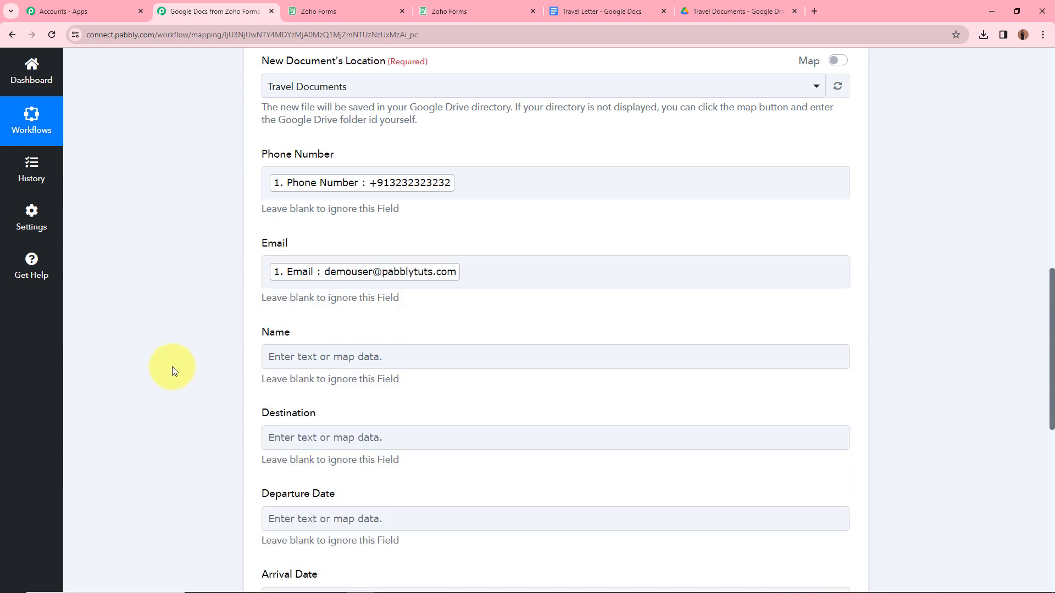
# Step: Fill the Name placeholder with the submitter's First Name and Last Name
pyautogui.click(291, 358)
pyautogui.click(682, 458)
pyautogui.scroll(-2, 223, 466)
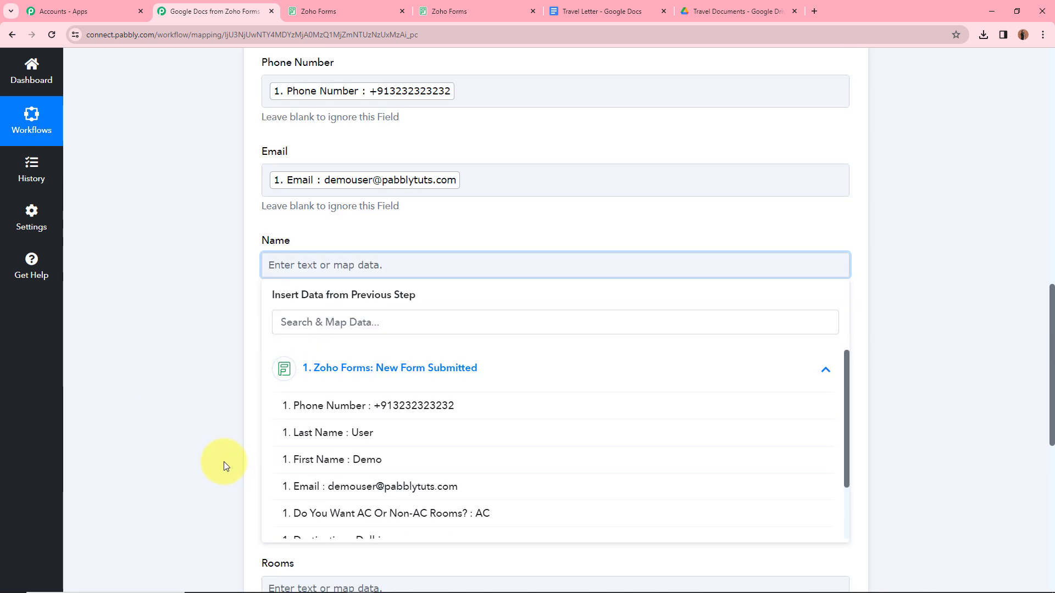
pyautogui.scroll(-1, 223, 461)
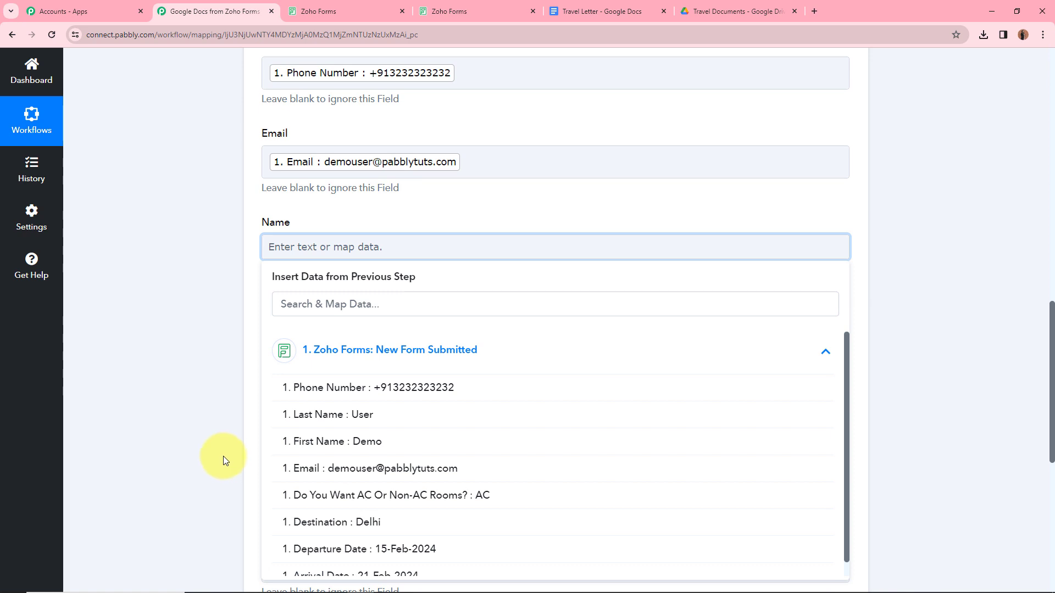
pyautogui.click(344, 448)
pyautogui.click(362, 422)
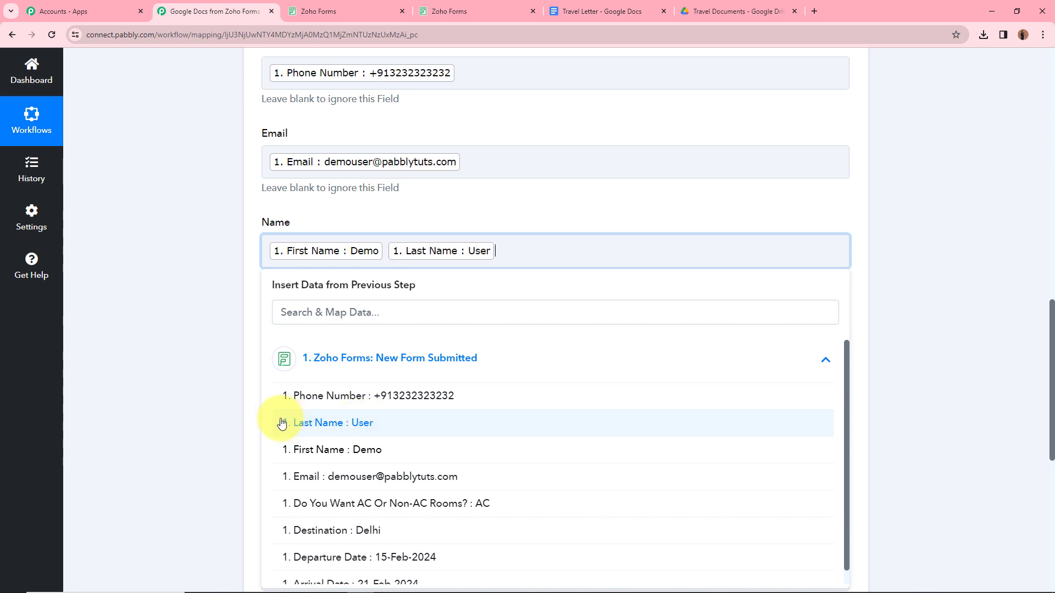
pyautogui.click(201, 405)
# Step: Map the form's Destination answer into the Destination placeholder
pyautogui.click(303, 336)
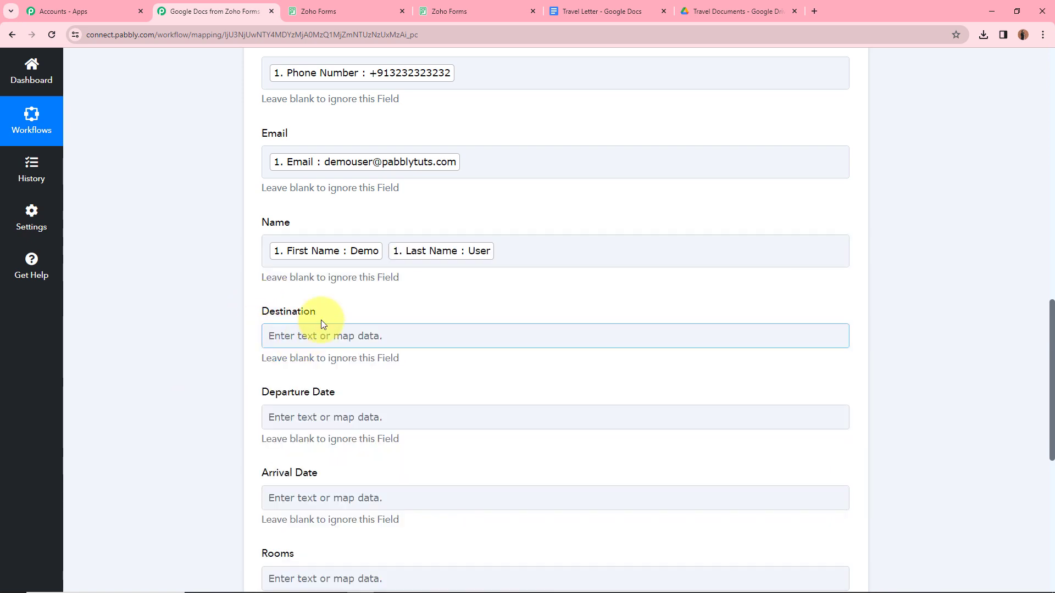
pyautogui.click(293, 338)
pyautogui.click(704, 440)
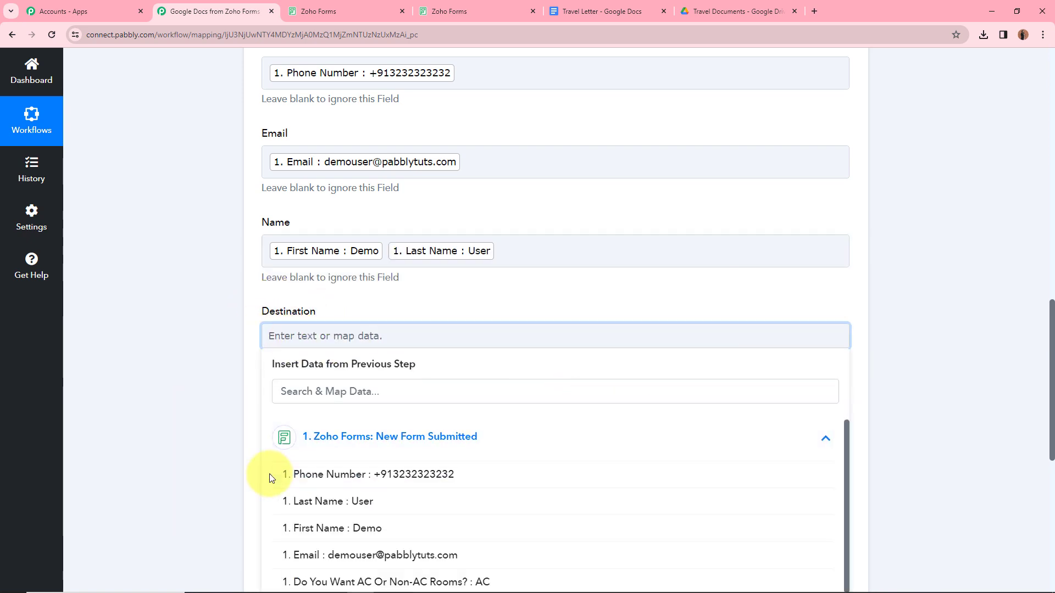
pyautogui.scroll(-2, 212, 456)
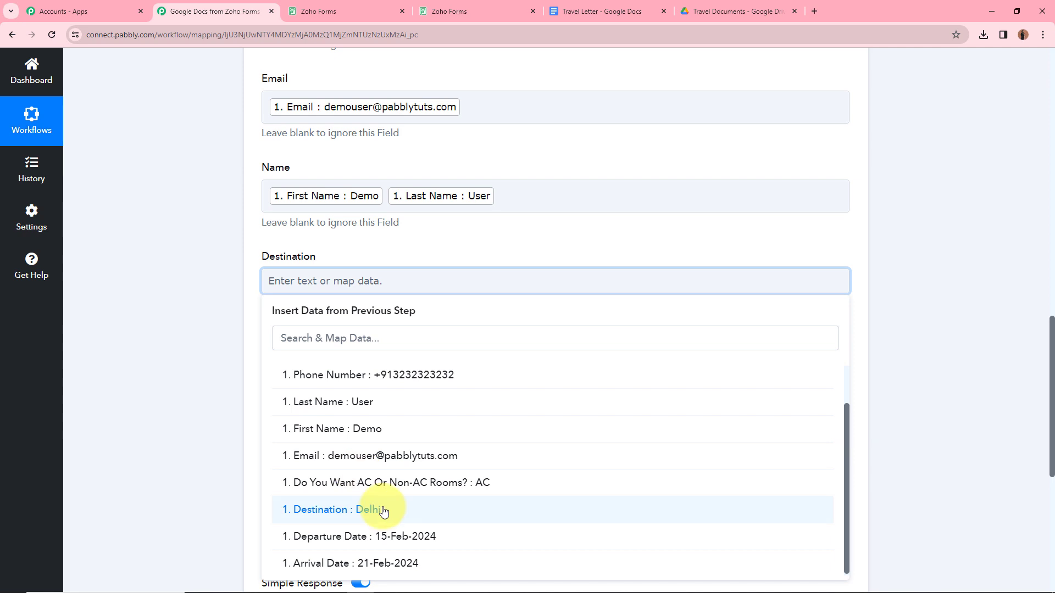
pyautogui.click(383, 511)
pyautogui.click(229, 407)
pyautogui.scroll(-3, 340, 354)
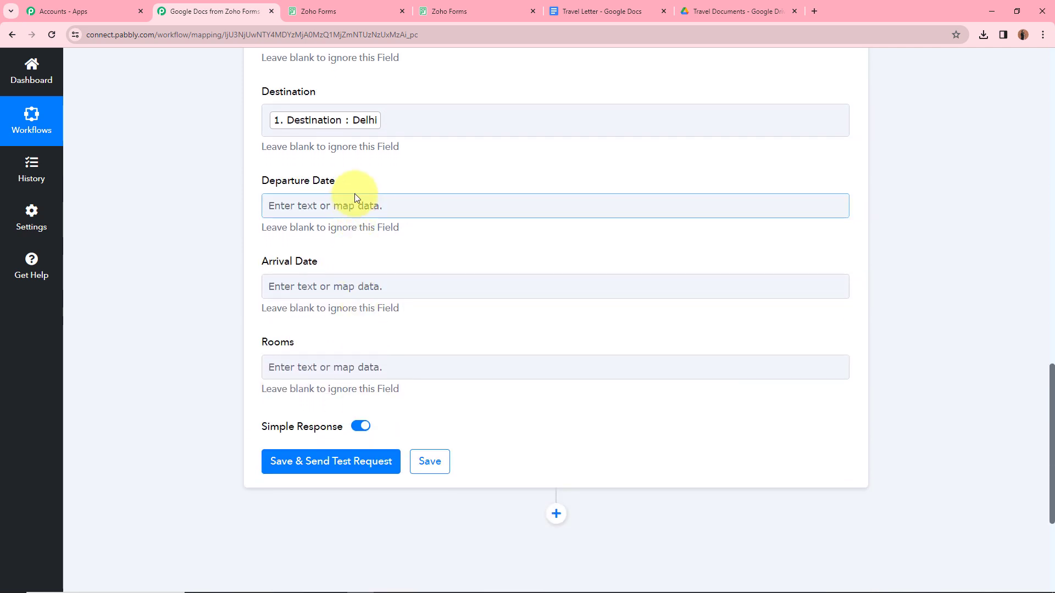
# Step: Map the form's Departure Date and Arrival Date answers into their matching placeholders
pyautogui.click(355, 199)
pyautogui.click(419, 311)
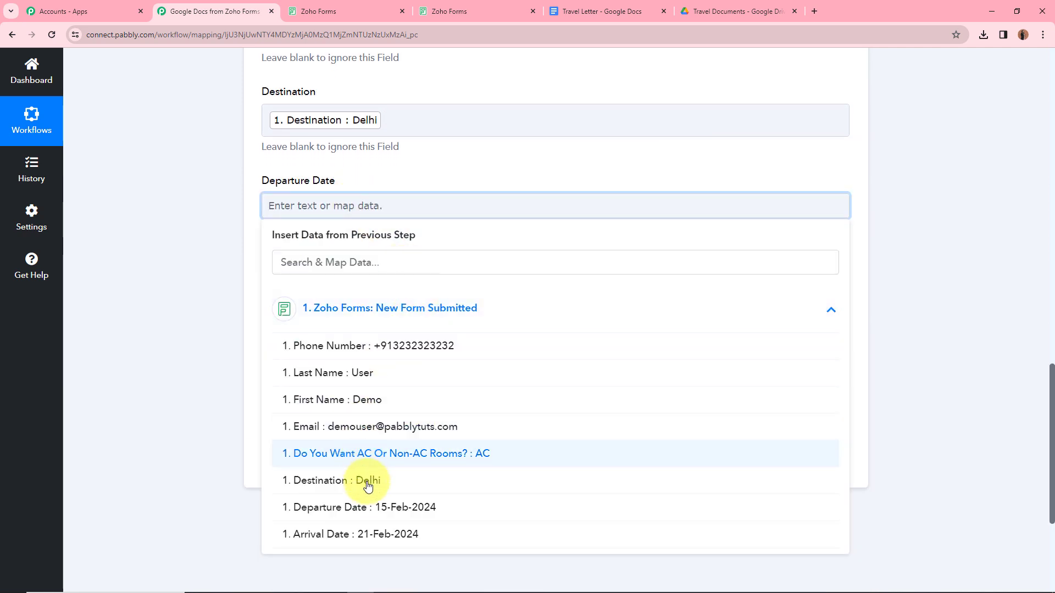
pyautogui.click(369, 510)
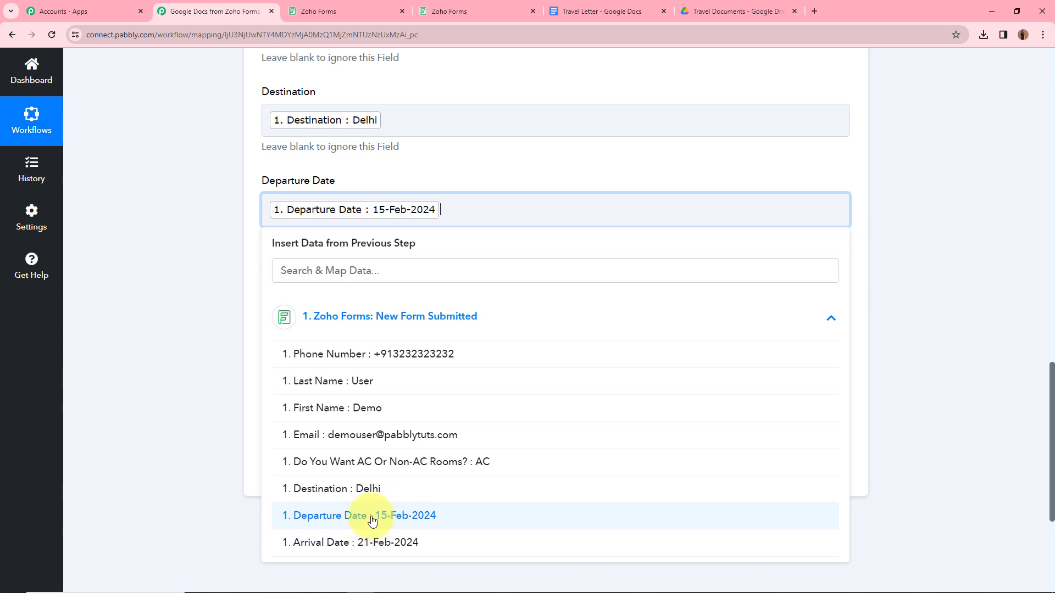
pyautogui.click(200, 341)
pyautogui.click(356, 295)
pyautogui.click(439, 400)
pyautogui.scroll(-2, 367, 497)
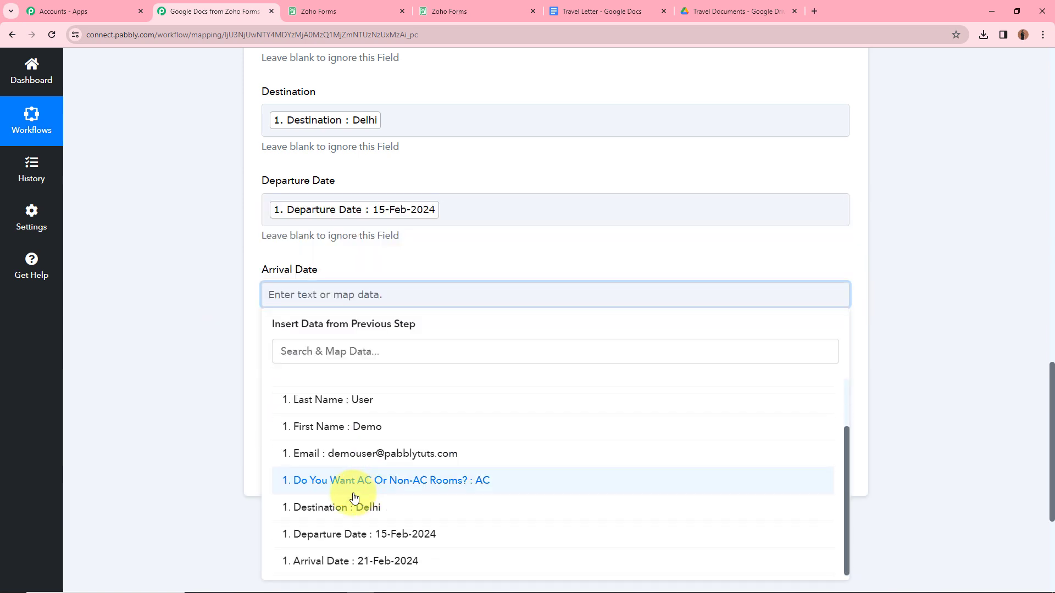
pyautogui.click(359, 562)
pyautogui.click(209, 445)
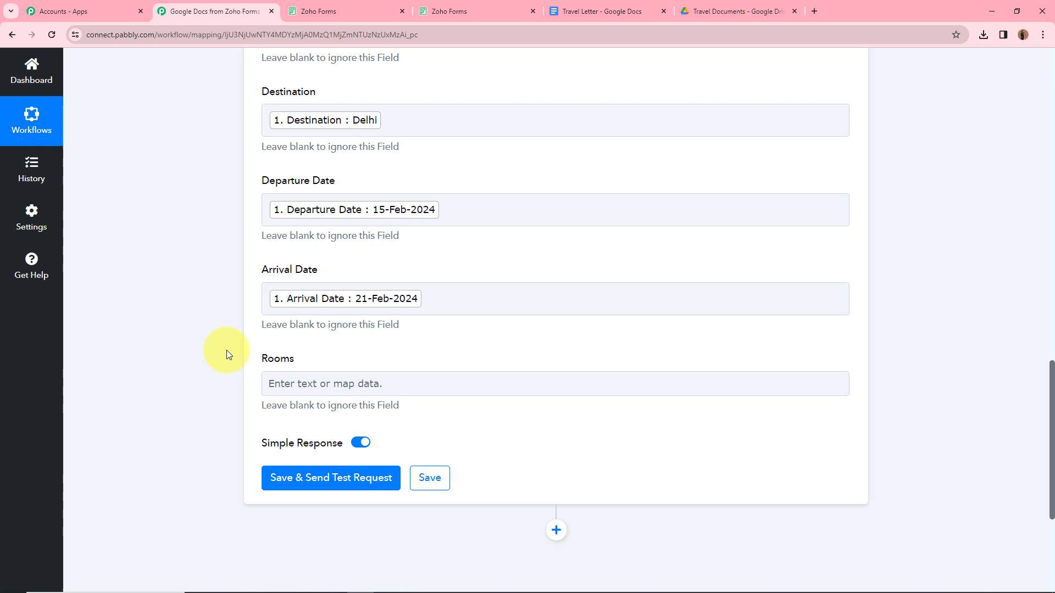
pyautogui.click(374, 384)
pyautogui.click(425, 484)
pyautogui.scroll(-5, 351, 418)
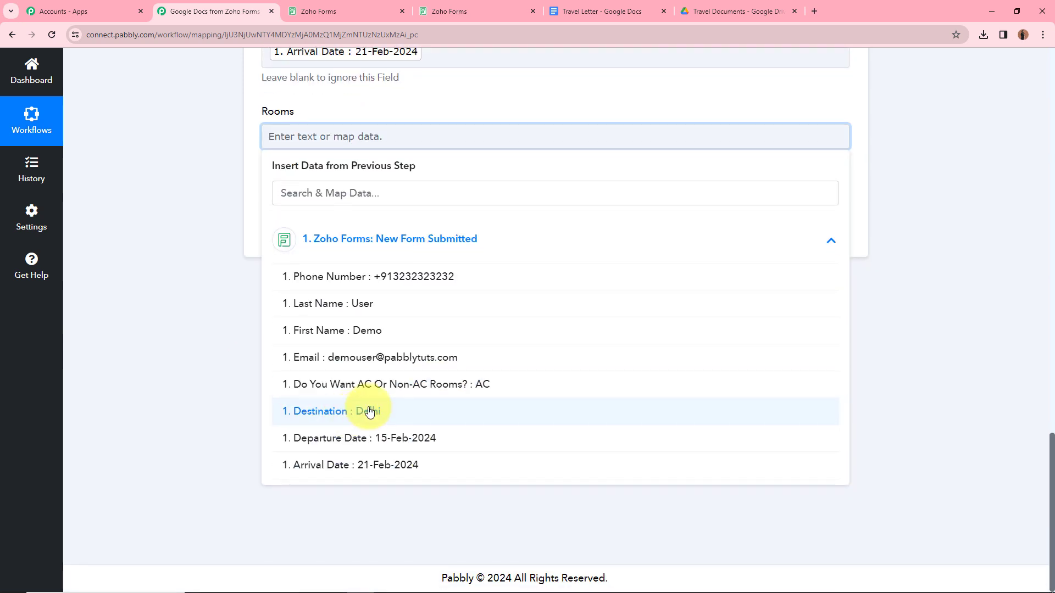
# Step: Map the form's AC rooms answer into the Rooms placeholder and review the mappings
pyautogui.click(406, 384)
pyautogui.scroll(-2, 444, 347)
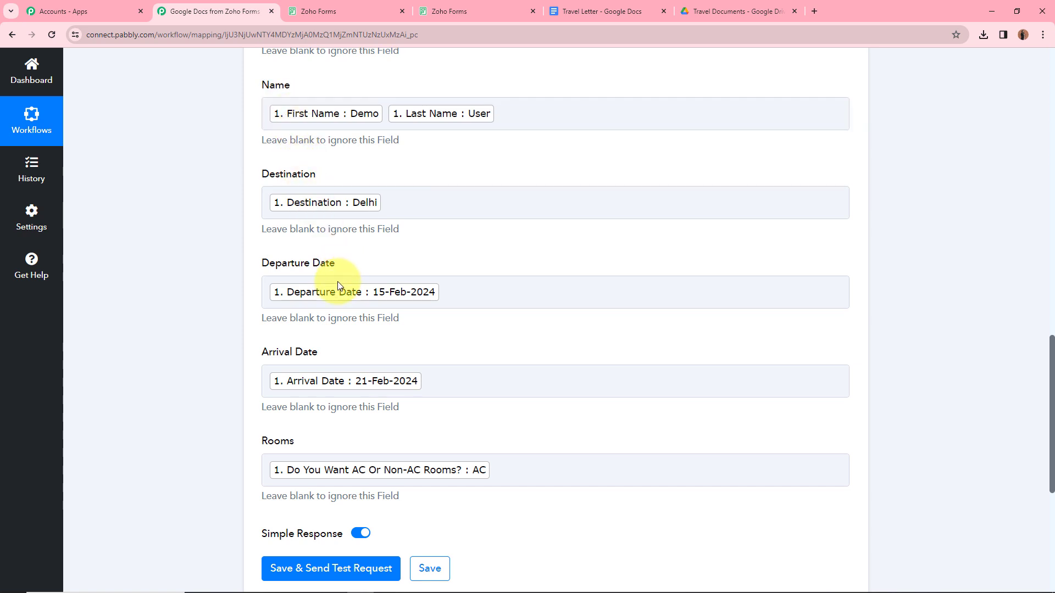
pyautogui.scroll(2, 385, 412)
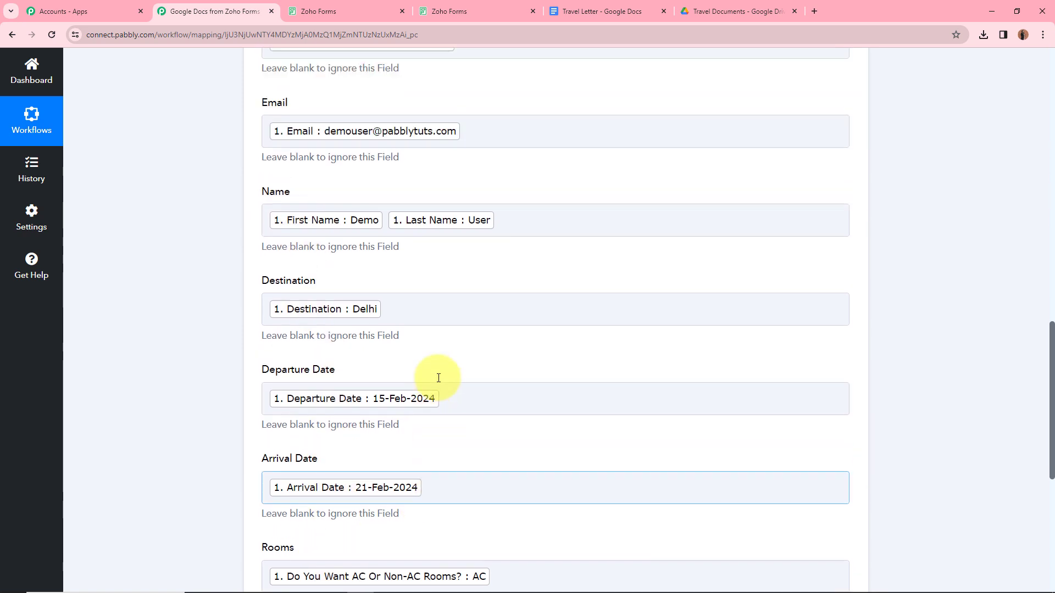
pyautogui.scroll(2, 461, 210)
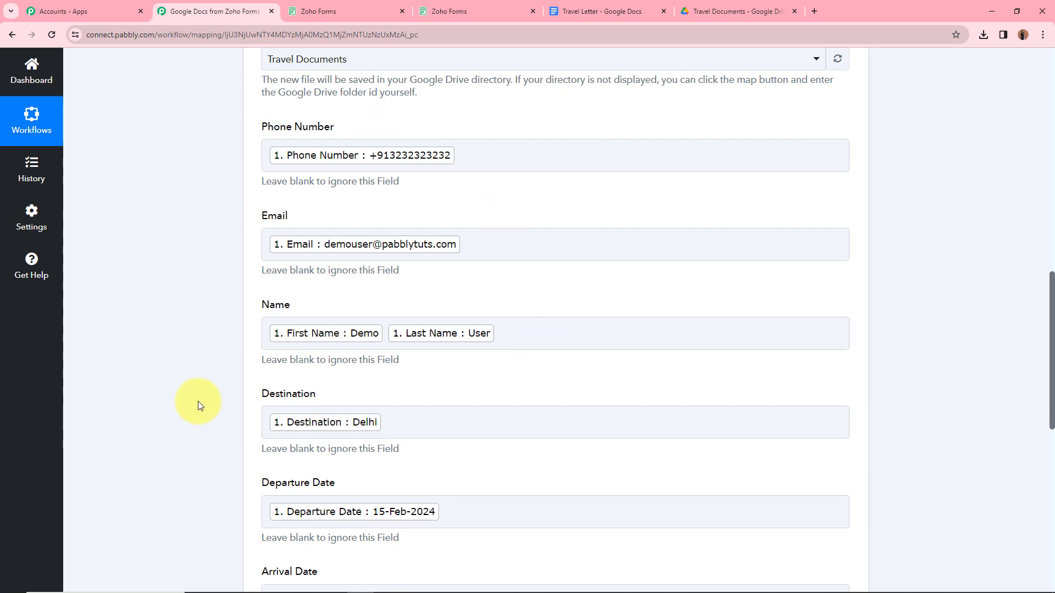
pyautogui.scroll(-5, 196, 395)
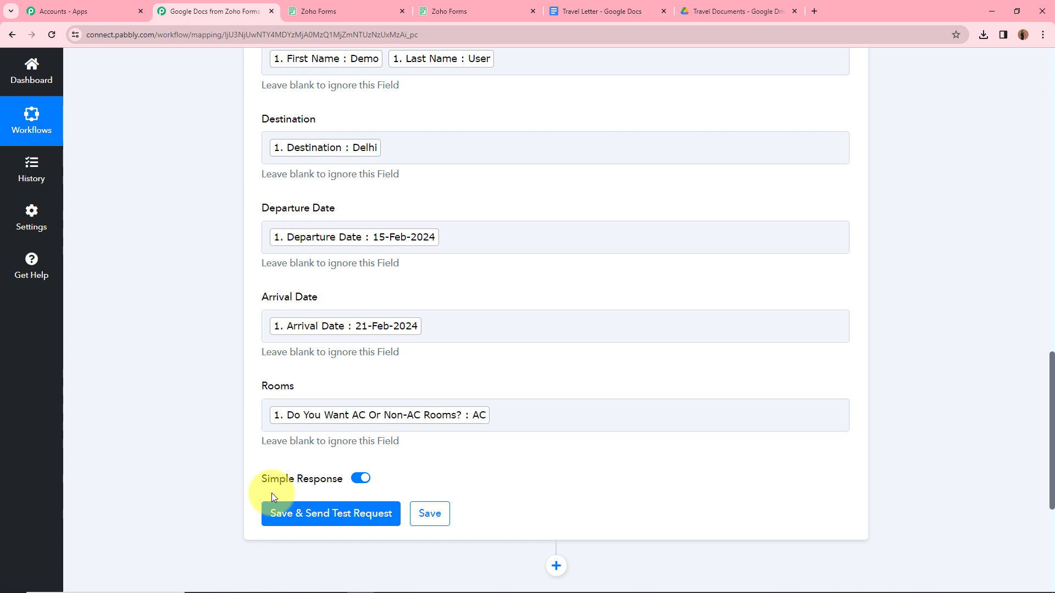
pyautogui.scroll(10, 271, 493)
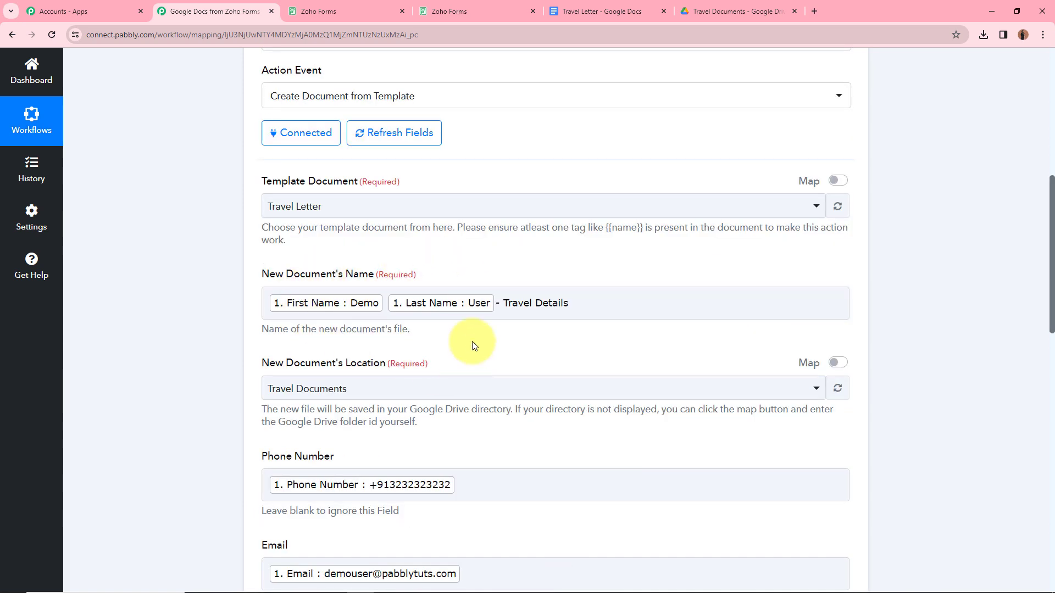
pyautogui.scroll(-4, 478, 323)
pyautogui.scroll(4, 430, 266)
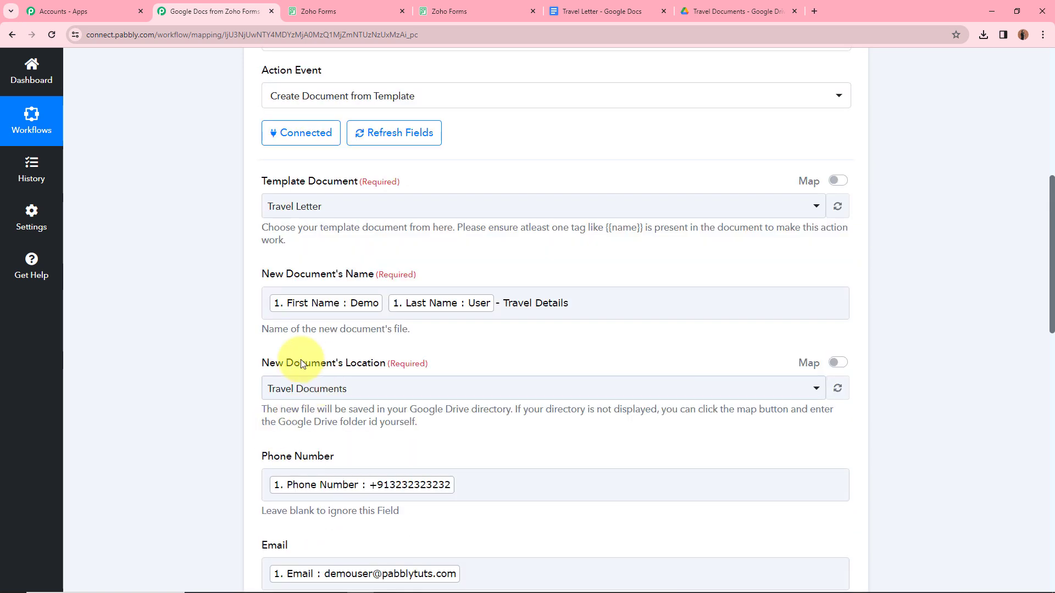
pyautogui.scroll(-13, 223, 384)
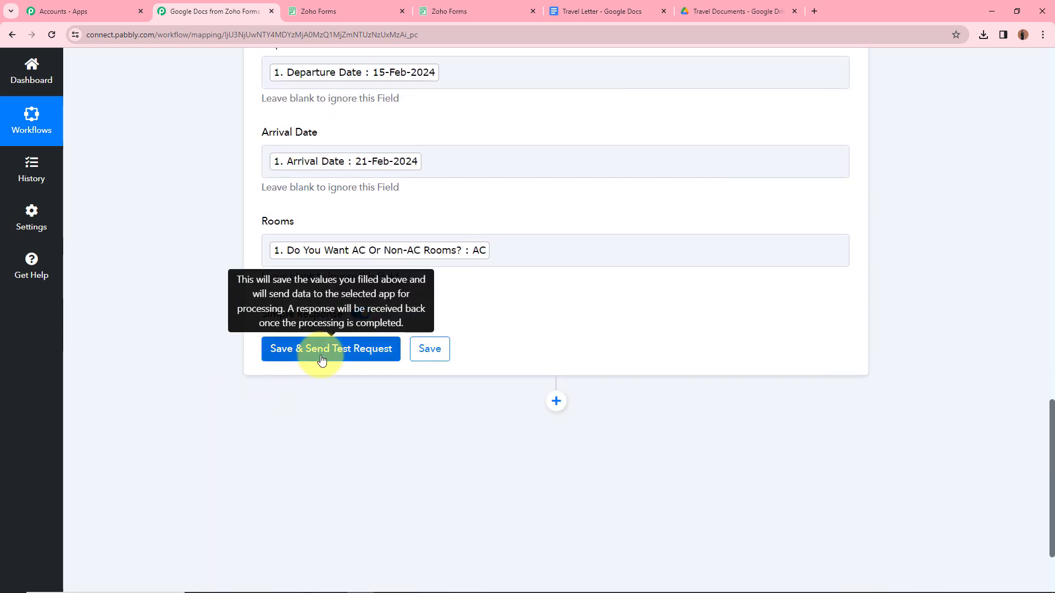
# Step: Save and send a test request, then open the generated Travel Details doc in Drive
pyautogui.click(321, 359)
pyautogui.scroll(-3, 638, 393)
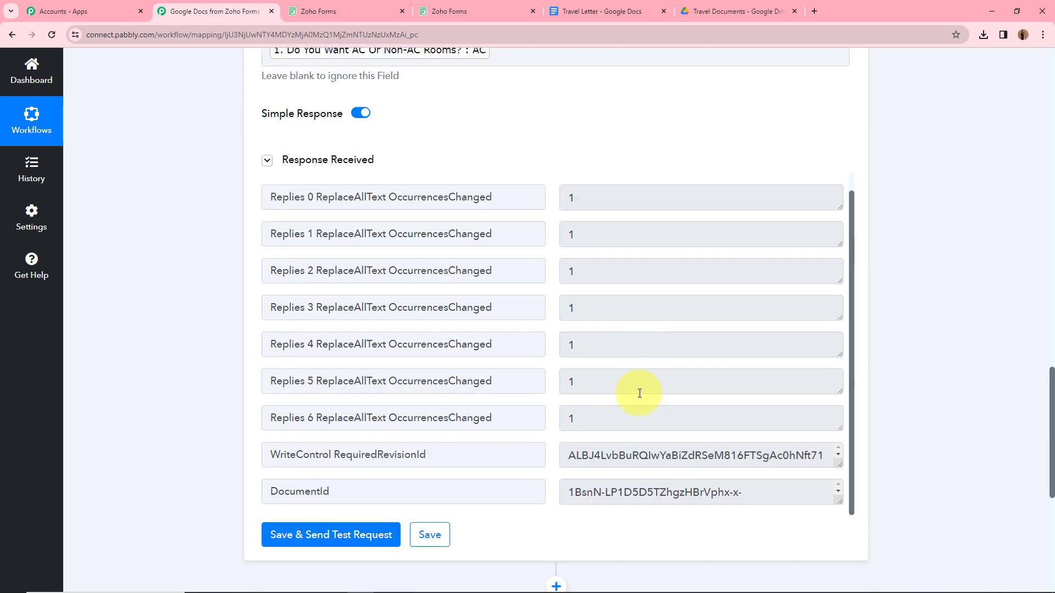
pyautogui.scroll(2, 407, 237)
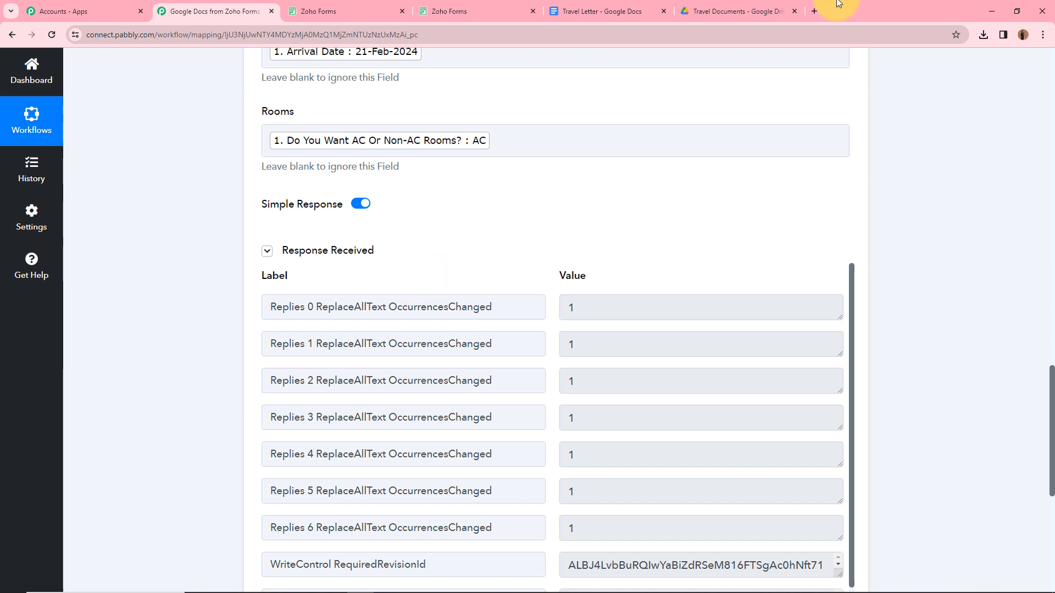
pyautogui.click(729, 5)
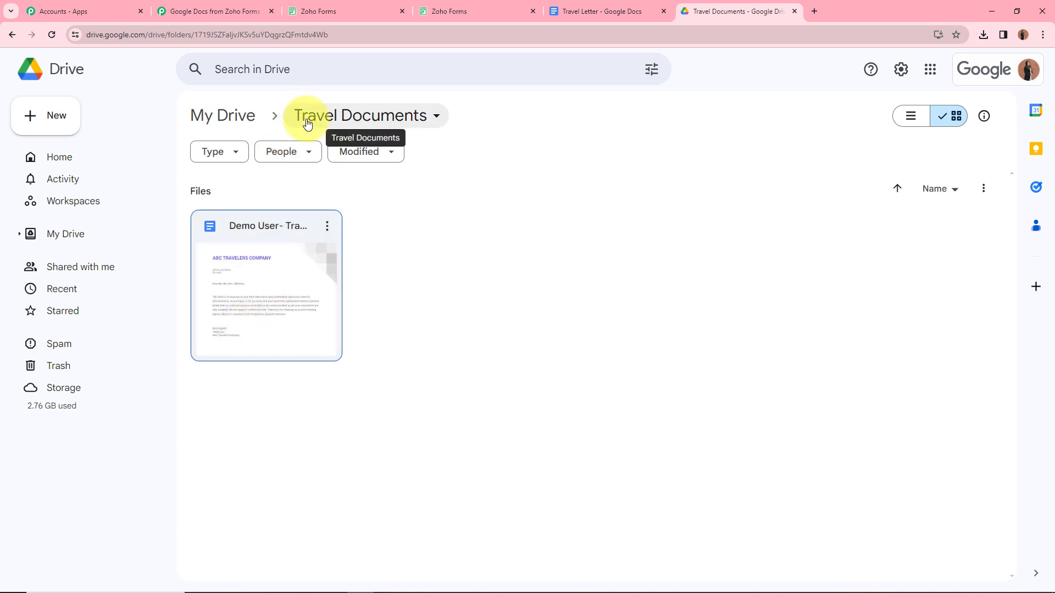
pyautogui.doubleClick(259, 311)
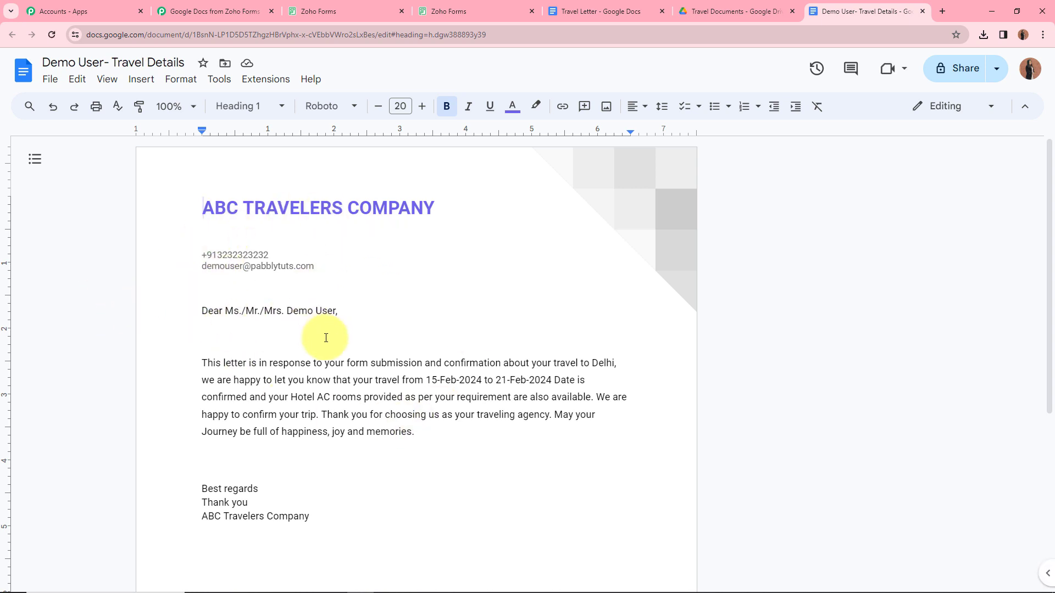
# Step: Check the generated letter's phone, email, Delhi and February dates, then return to the KK Travelers Form
pyautogui.scroll(-1, 325, 338)
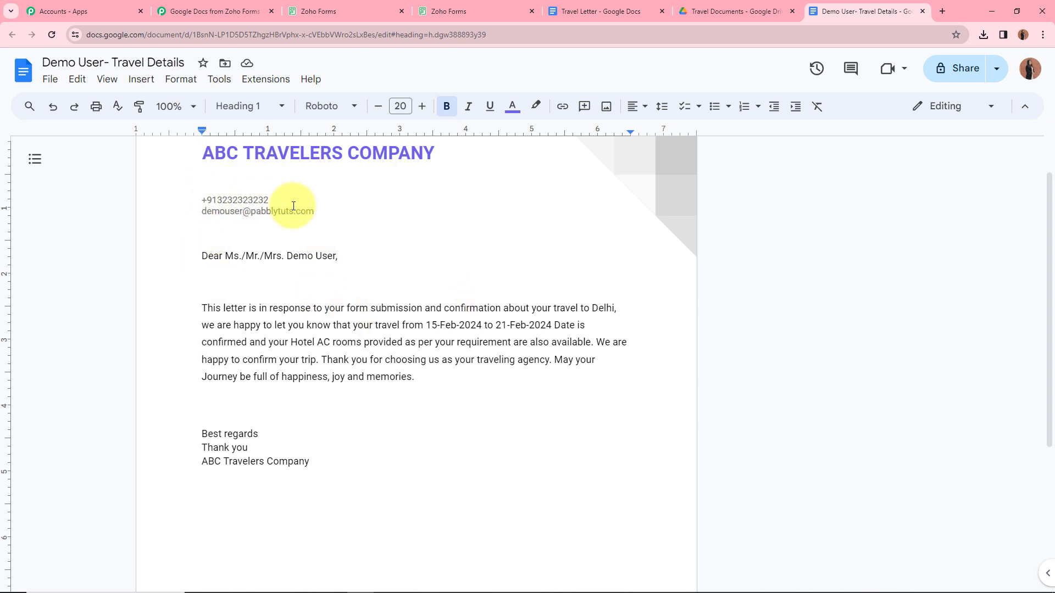
pyautogui.scroll(1, 271, 209)
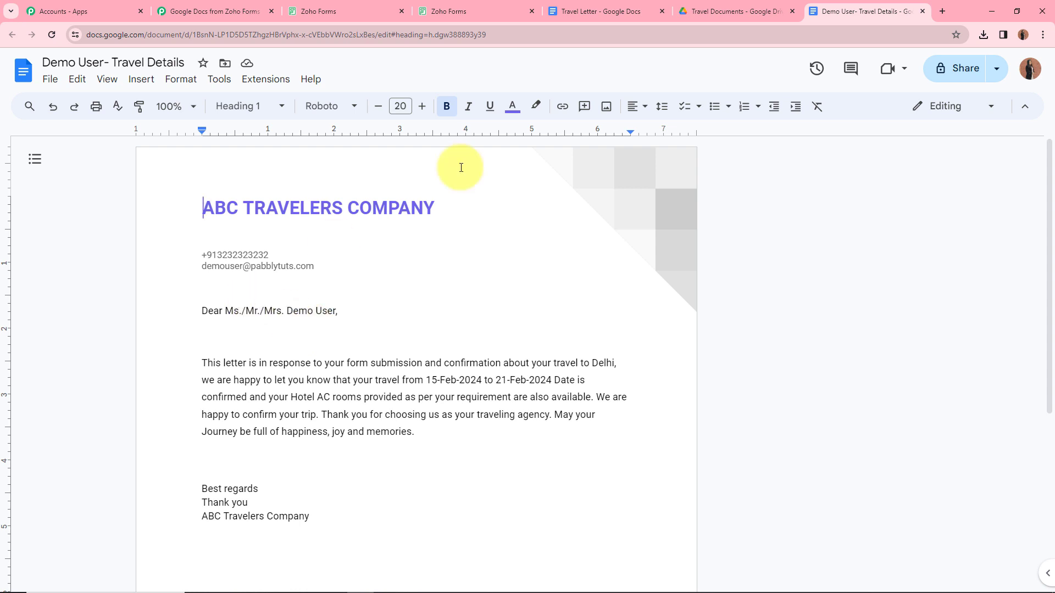
pyautogui.click(337, 6)
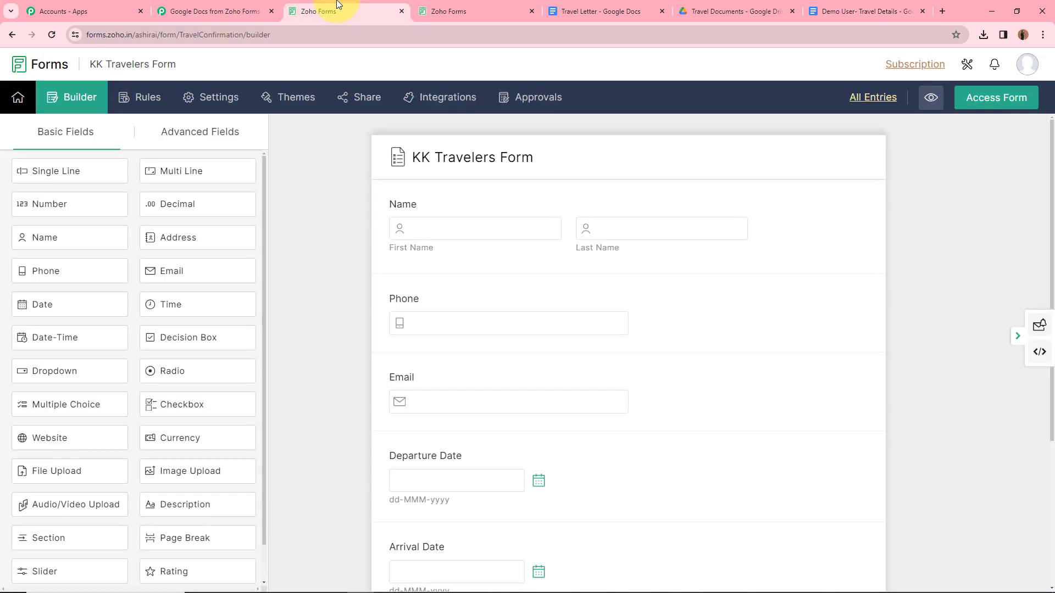
# Step: Open the live KK Travelers Form and enter the test first name, last name, phone and email
pyautogui.click(1011, 98)
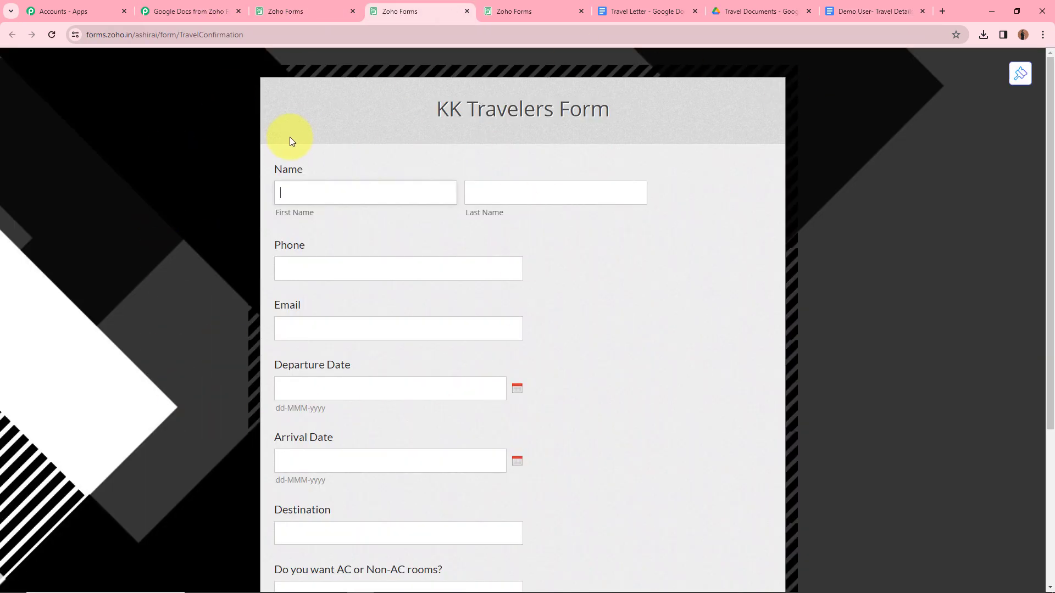
pyautogui.click(309, 196)
pyautogui.click(300, 193)
pyautogui.write('Test')
pyautogui.click(591, 195)
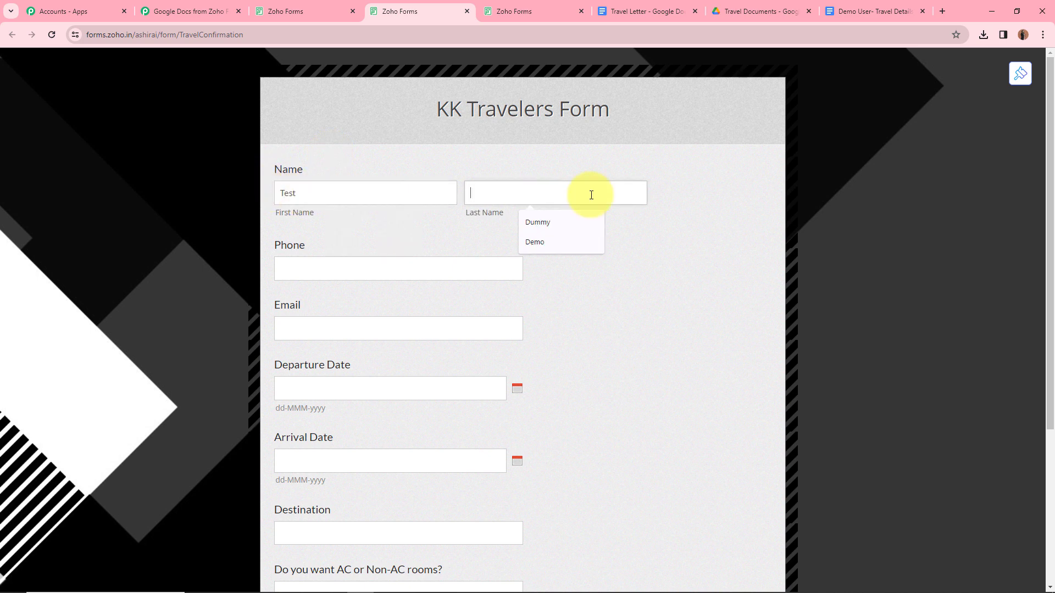
pyautogui.write('User')
pyautogui.click(375, 263)
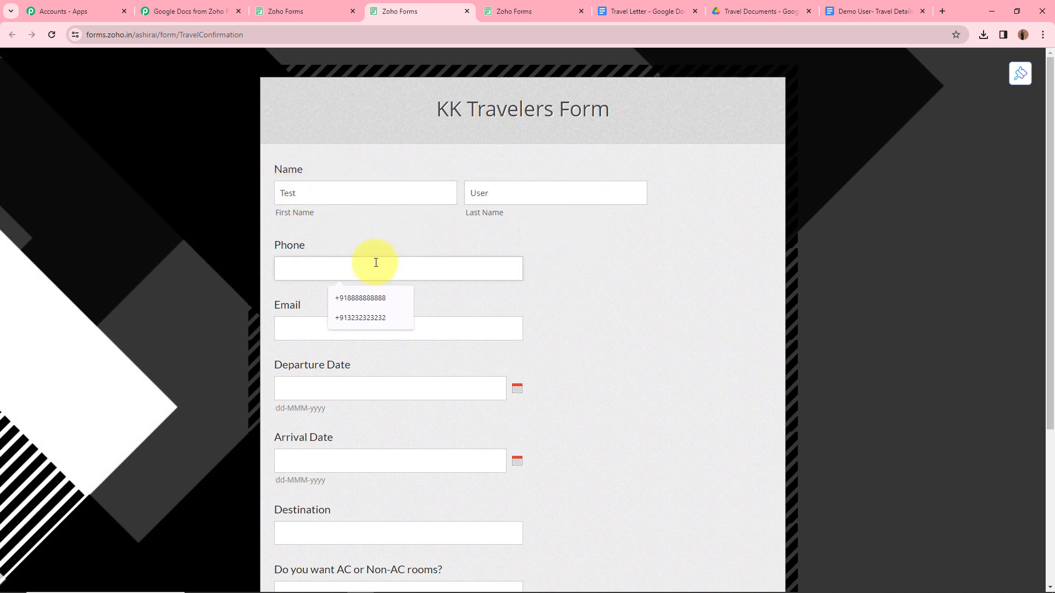
pyautogui.write('+912525252525')
pyautogui.click(370, 323)
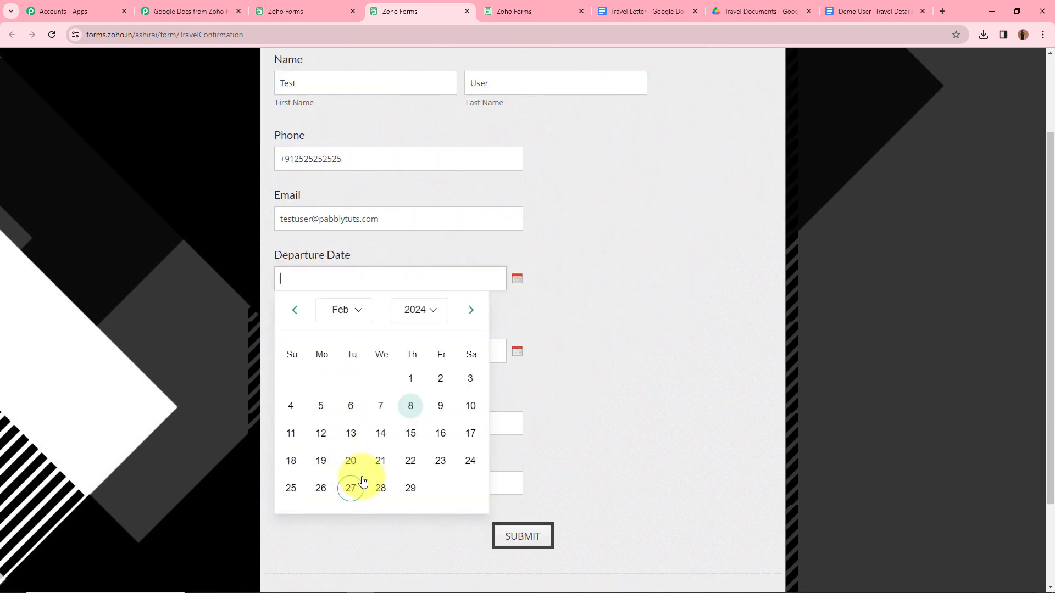
# Step: Choose dates 19-Feb-2024 to 29-Feb-2024, enter Mumbai and Non-AC rooms, and submit the response
pyautogui.click(330, 461)
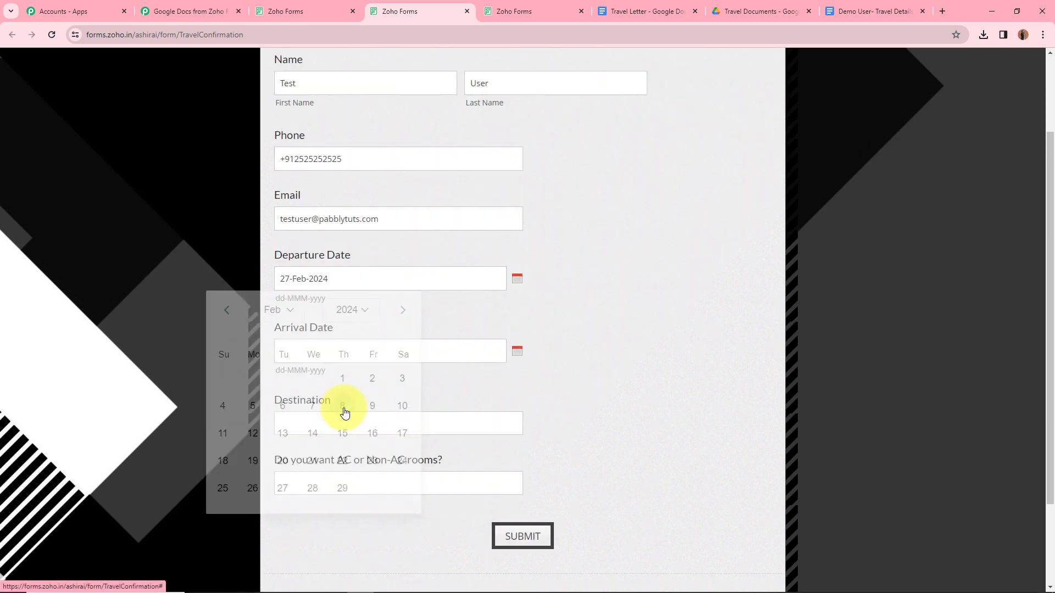
pyautogui.click(341, 352)
pyautogui.click(410, 561)
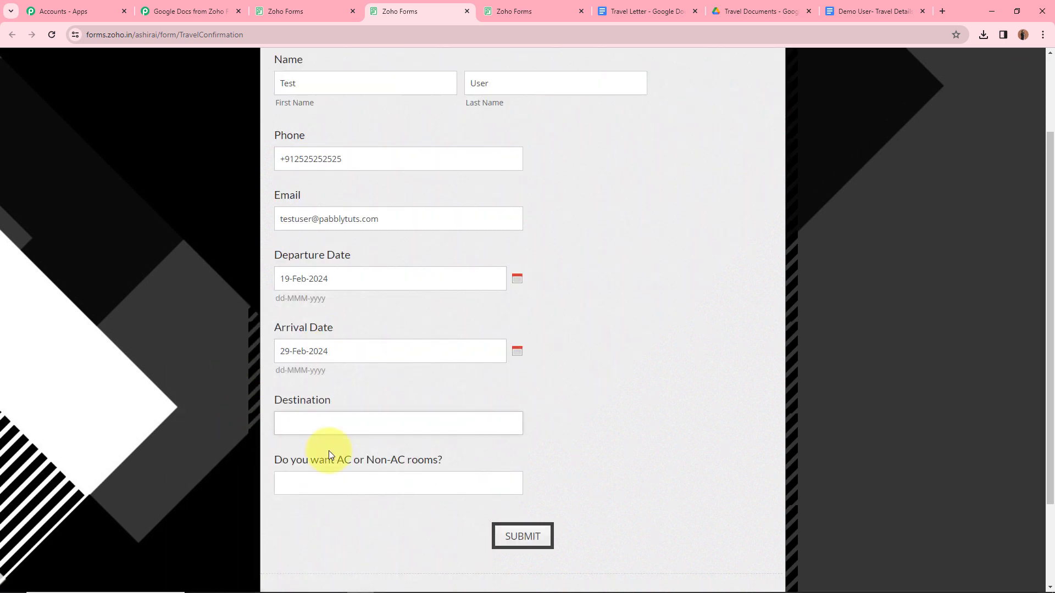
pyautogui.write('Mumbai')
pyautogui.click(296, 486)
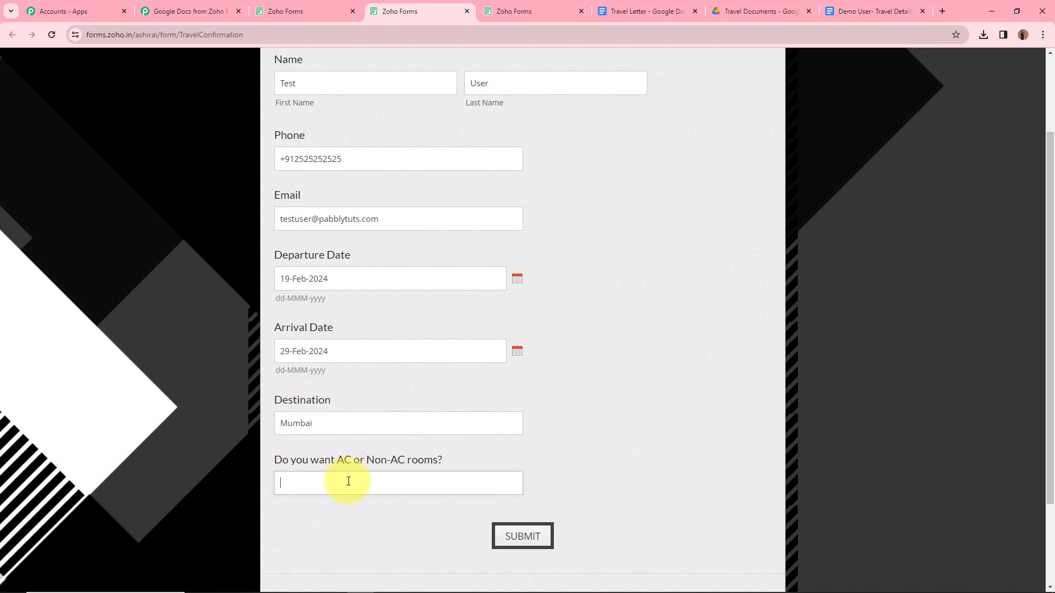
pyautogui.write('Non-AC')
pyautogui.scroll(2, 501, 220)
pyautogui.scroll(-3, 503, 232)
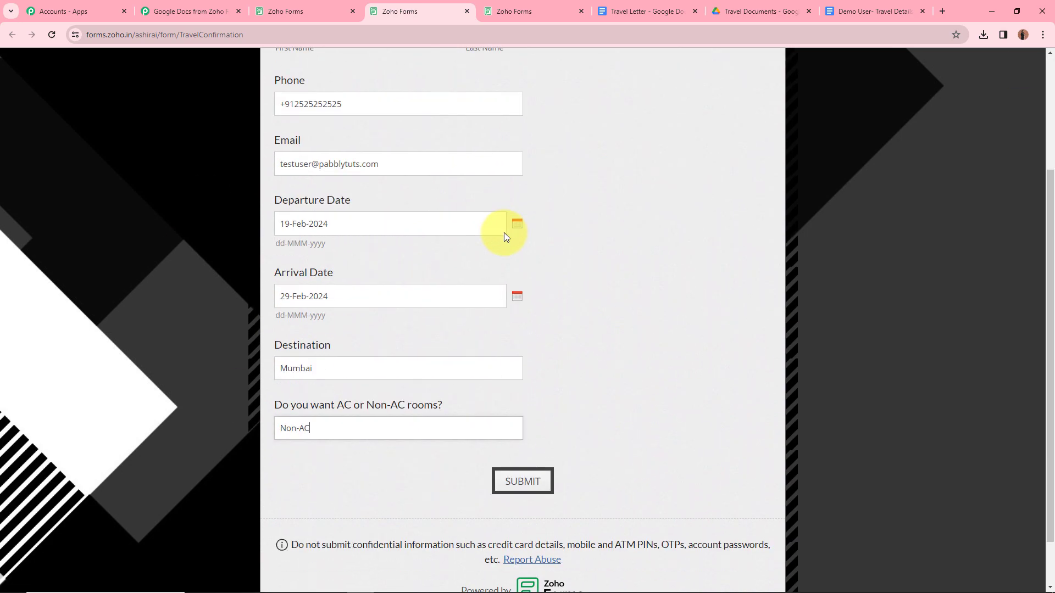
pyautogui.click(523, 482)
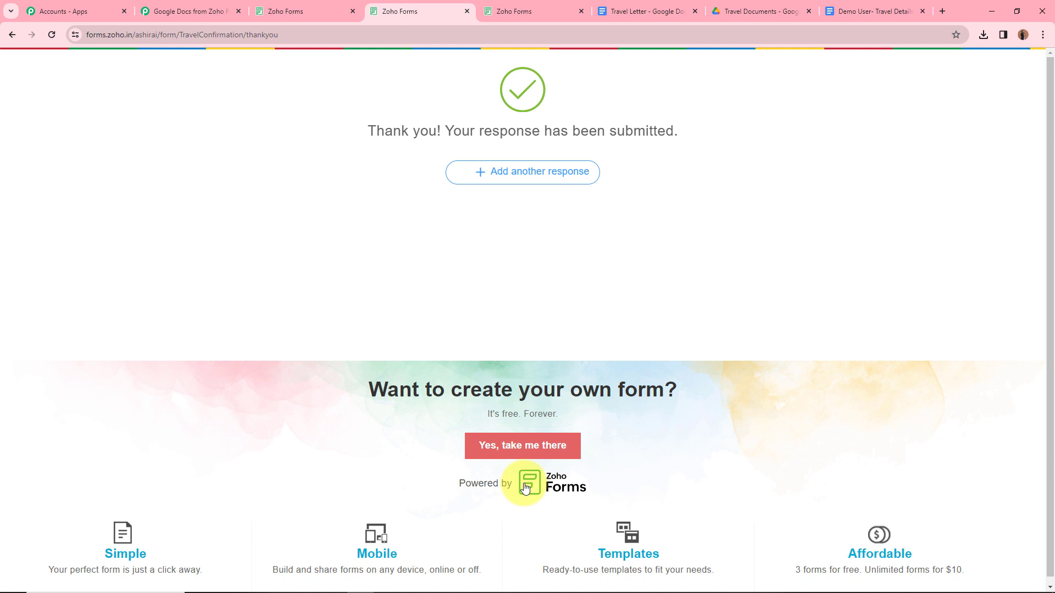
pyautogui.click(767, 5)
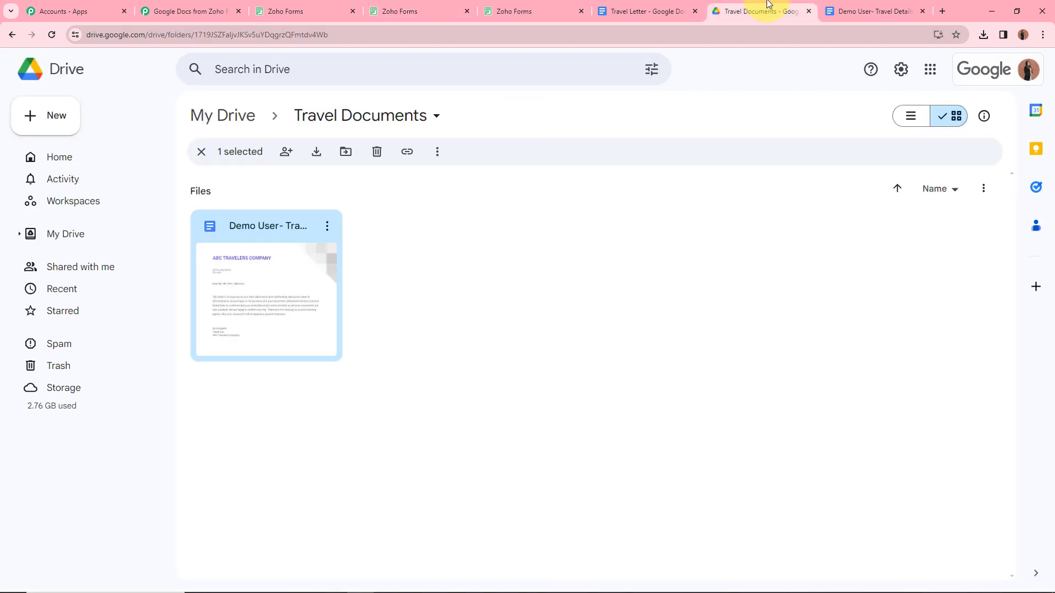
# Step: Reload the Travel Documents folder and open the second generated Travel Details letter
pyautogui.click(51, 35)
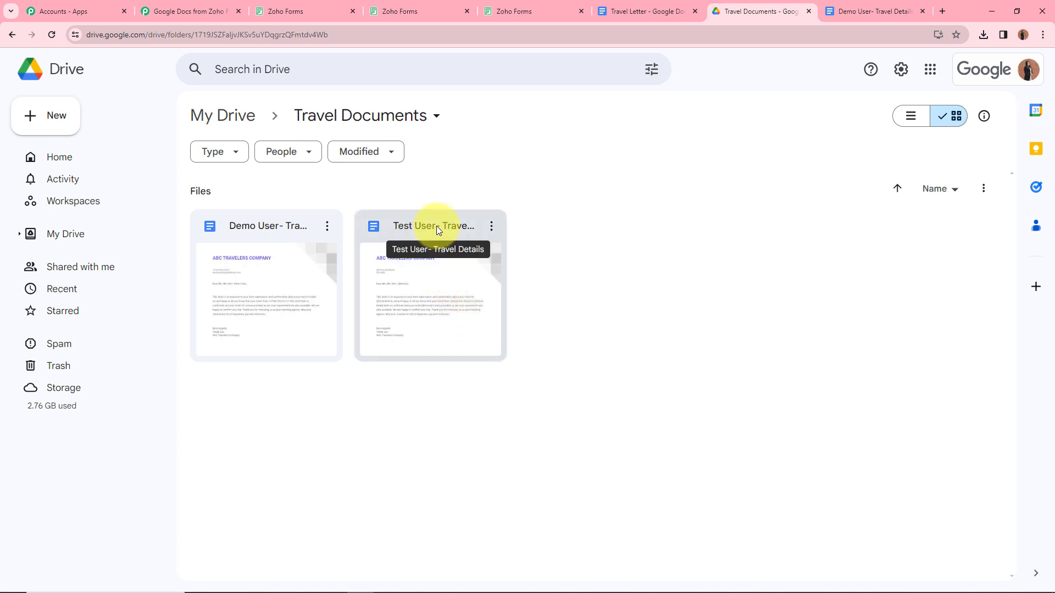
pyautogui.doubleClick(420, 294)
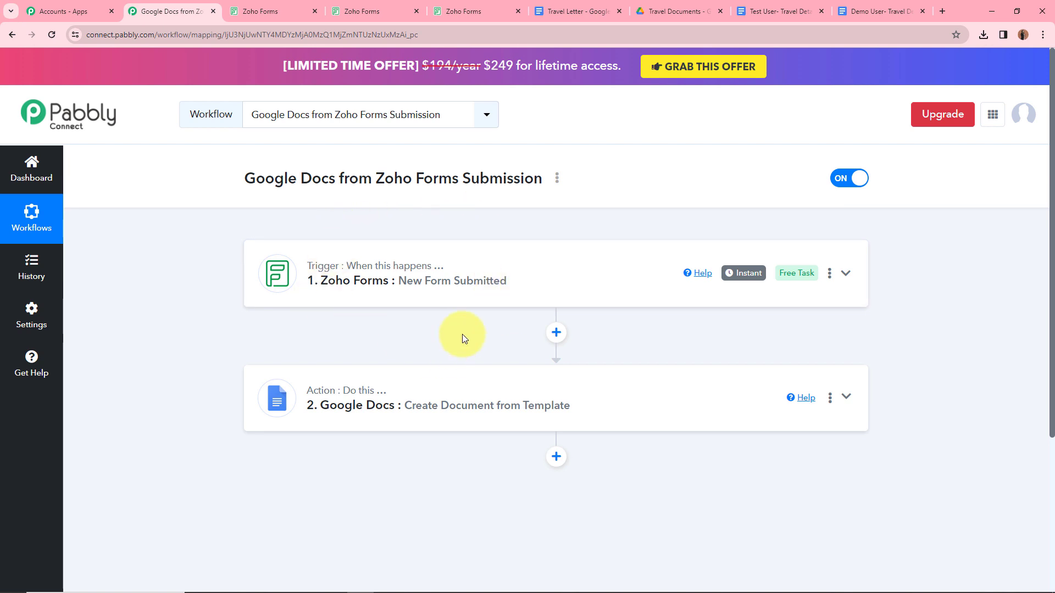
pyautogui.scroll(-1, 388, 294)
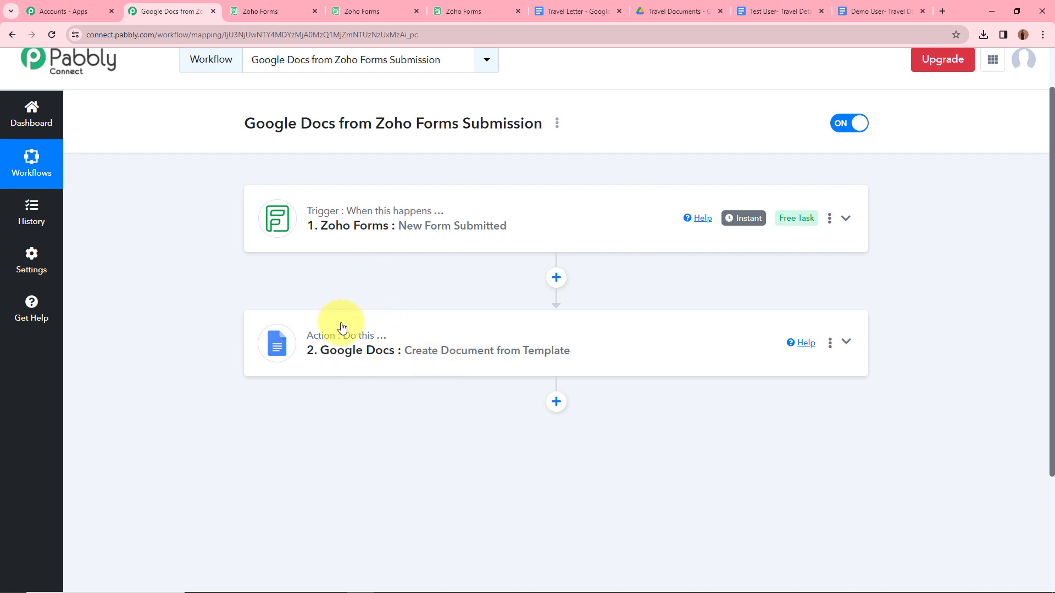
pyautogui.scroll(1, 219, 268)
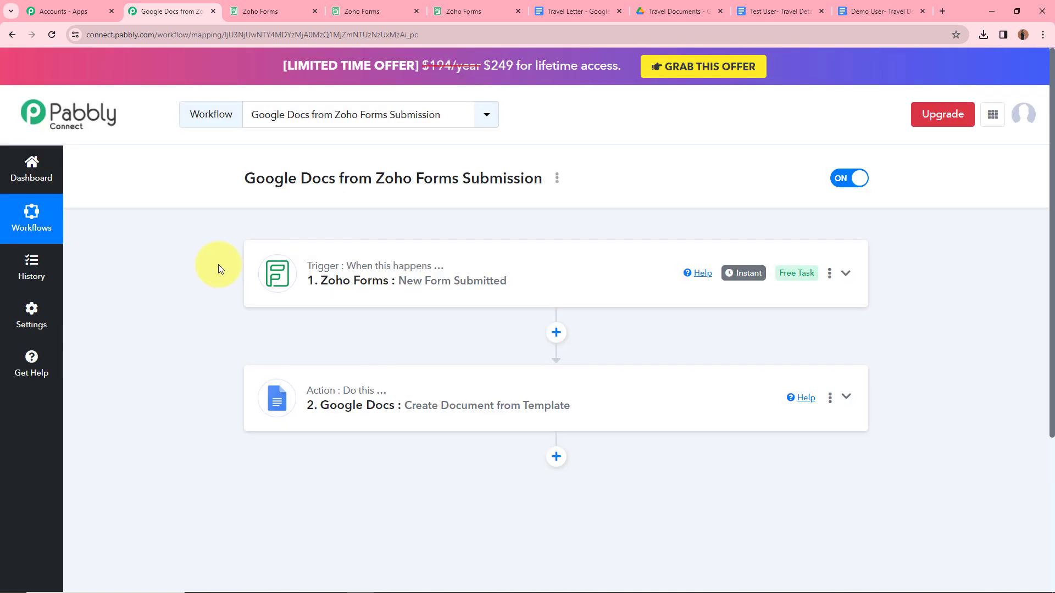